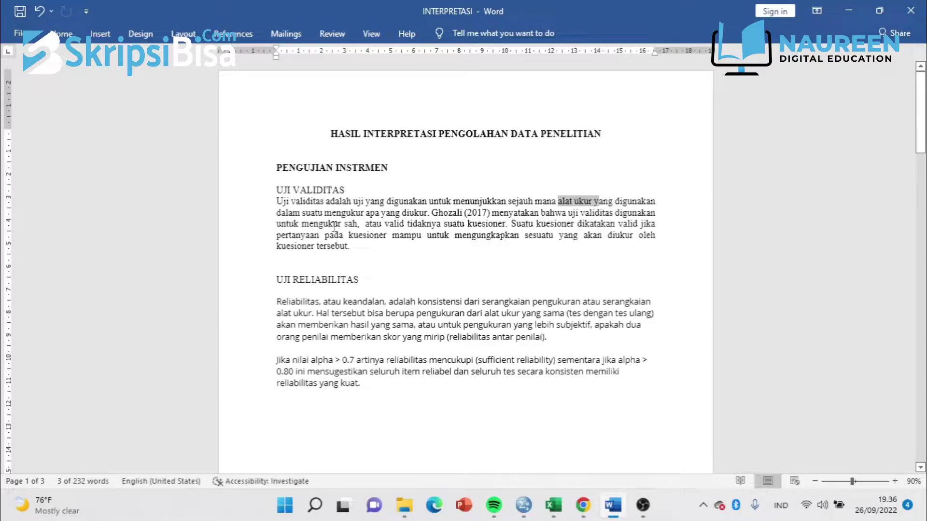
- Read the UJI VALIDITAS and UJI RELIABILITAS explanations in the interpretation document
{"action": "left_click", "coordinate": [330, 224]}
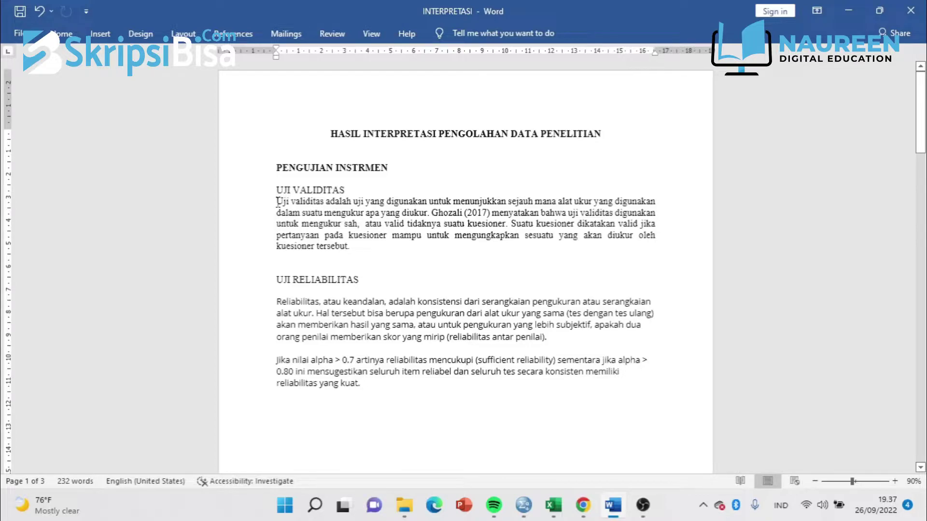
{"action": "left_click_drag", "start_coordinate": [276, 202], "coordinate": [353, 247]}
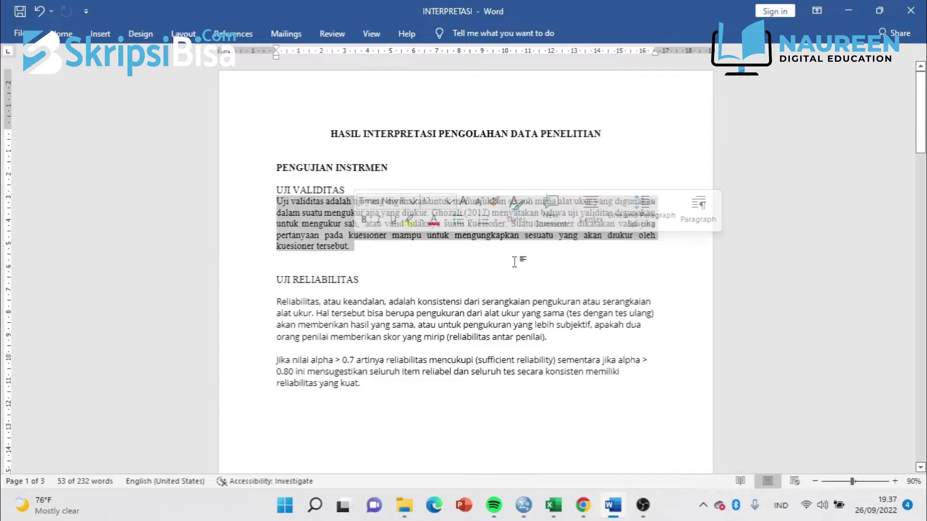
{"action": "left_click", "coordinate": [497, 270]}
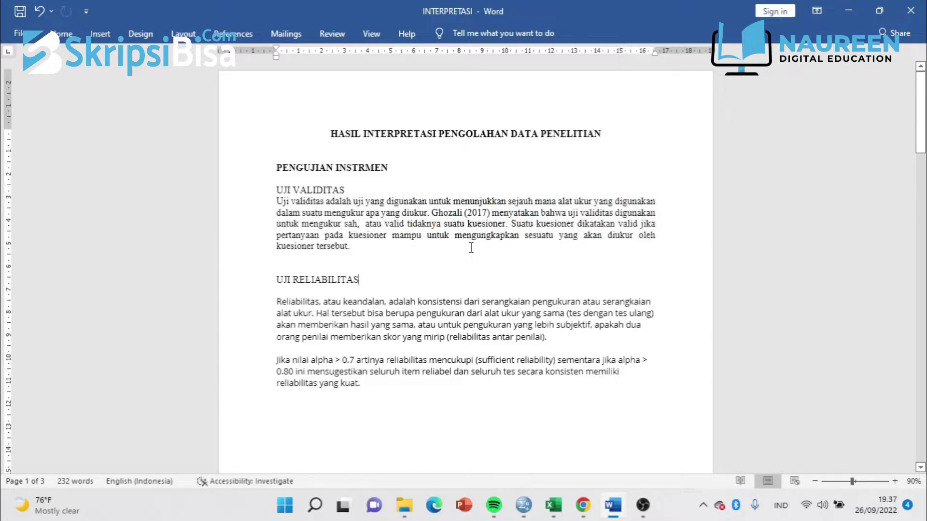
{"action": "scroll", "coordinate": [471, 248], "scroll_direction": "down", "scroll_amount": 3}
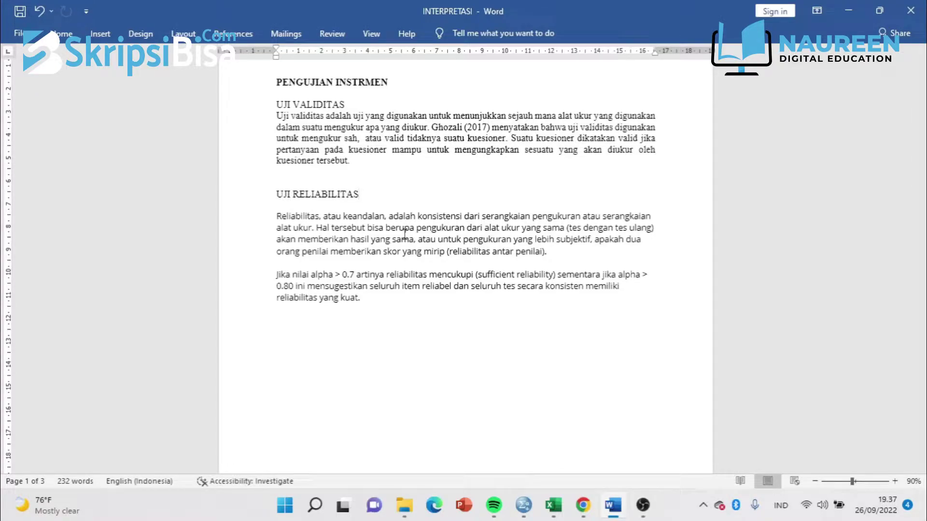
{"action": "left_click", "coordinate": [317, 226]}
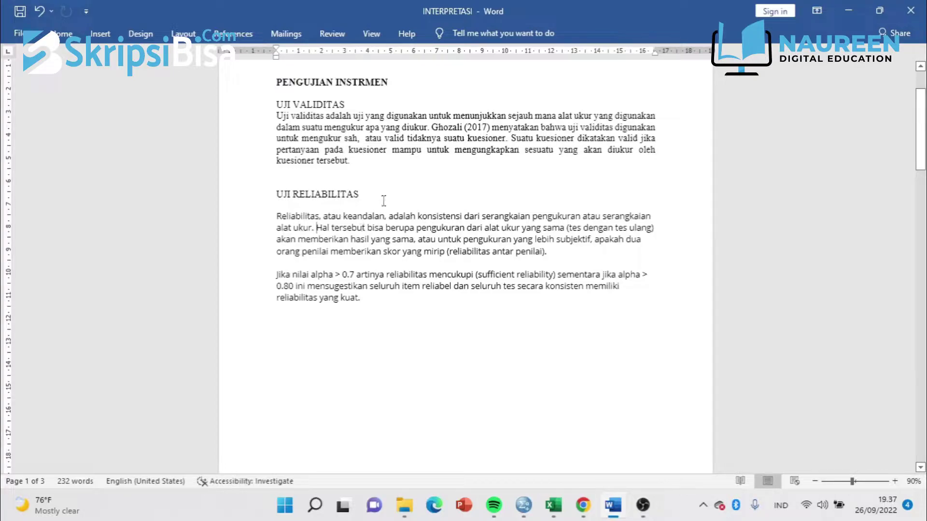
{"action": "scroll", "coordinate": [400, 189], "scroll_direction": "up", "scroll_amount": 1}
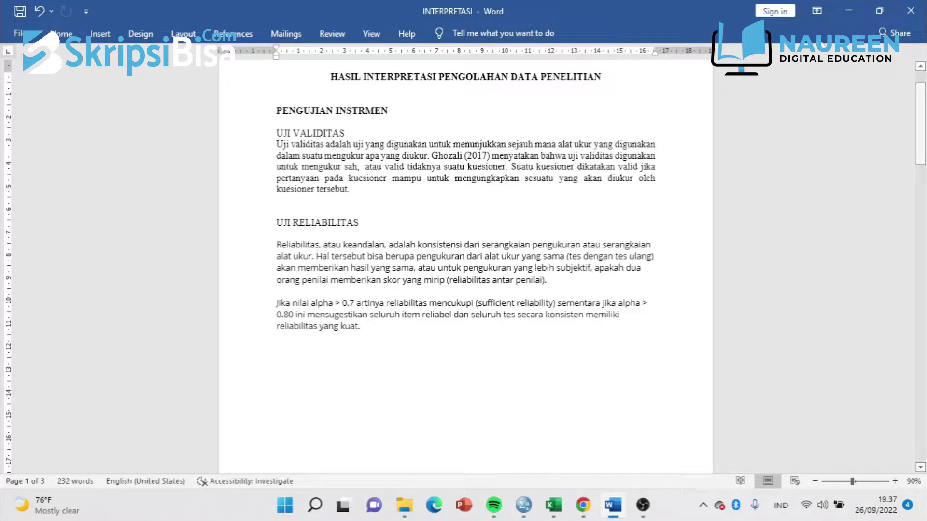
- Switch to the Excel workbook LATIHAN INPUT DATA SPSS and examine items X1_1 to X1_20 and the total columns X1, X2, X3 and Y
{"action": "left_click", "coordinate": [850, 10]}
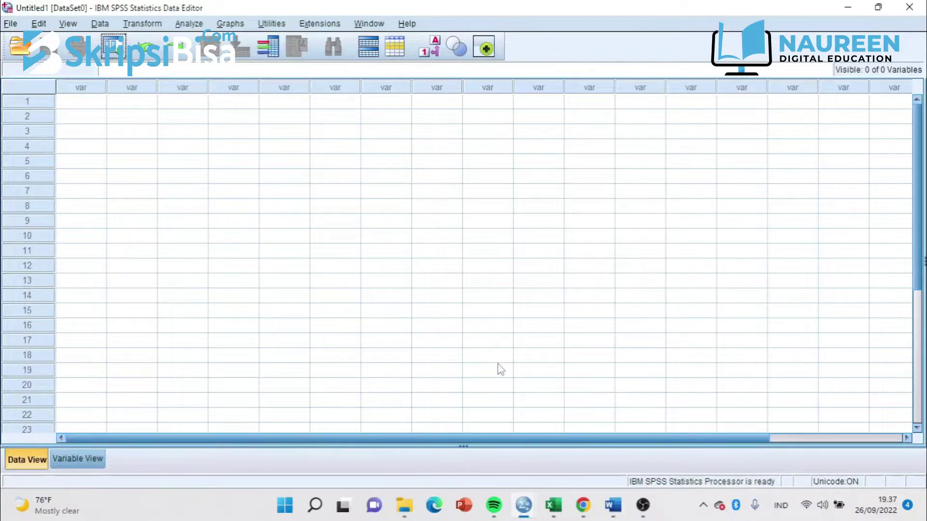
{"action": "left_click", "coordinate": [554, 504]}
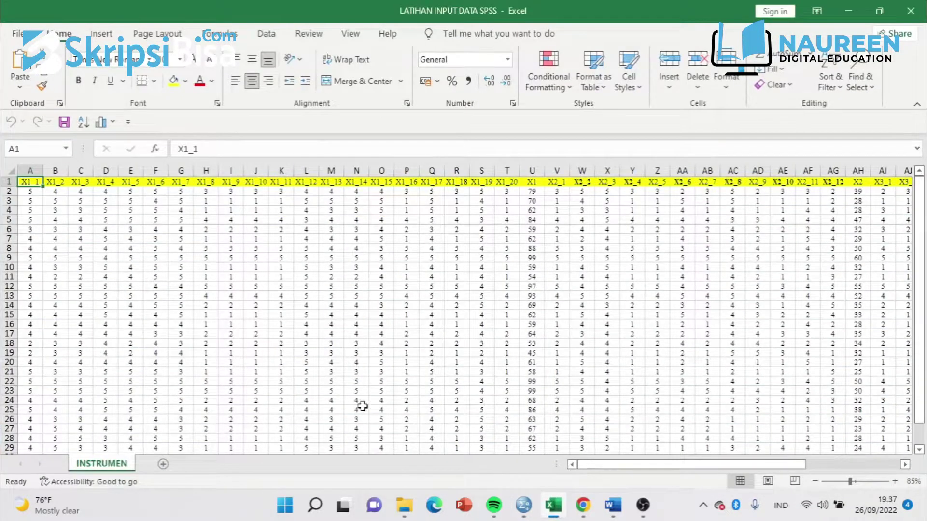
{"action": "scroll", "coordinate": [307, 331], "scroll_direction": "down", "scroll_amount": 5}
{"action": "scroll", "coordinate": [306, 331], "scroll_direction": "up", "scroll_amount": 5}
{"action": "left_click", "coordinate": [622, 464]}
{"action": "left_click_drag", "start_coordinate": [27, 167], "coordinate": [520, 167]}
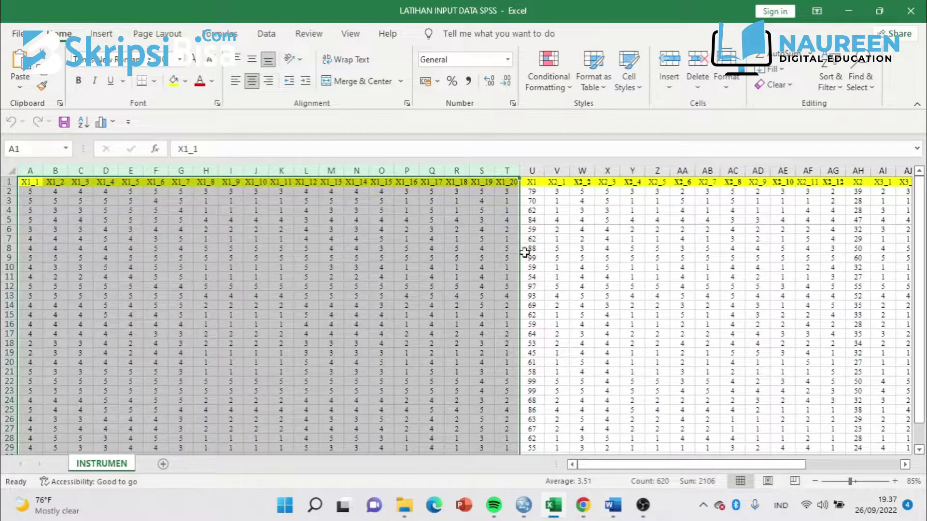
{"action": "left_click", "coordinate": [533, 166]}
{"action": "left_click_drag", "start_coordinate": [627, 465], "coordinate": [699, 408]}
{"action": "left_click", "coordinate": [612, 171]}
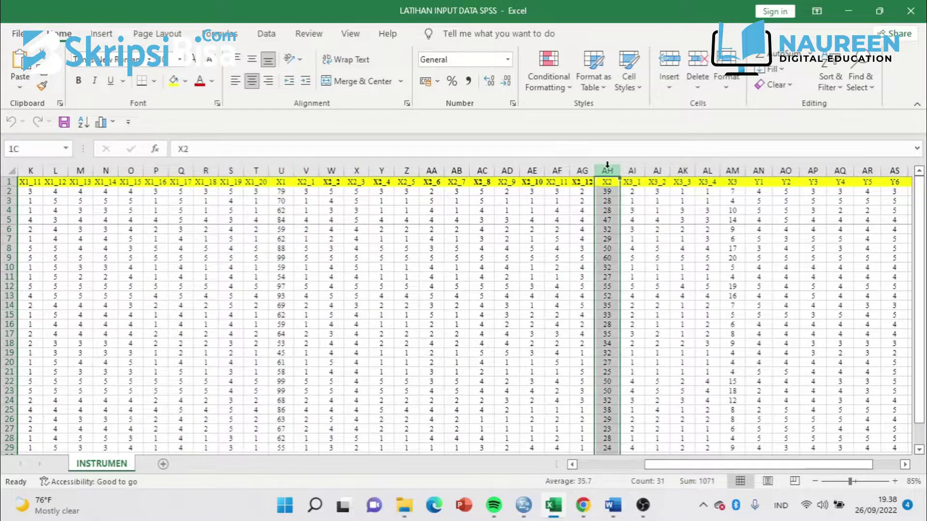
{"action": "left_click_drag", "start_coordinate": [710, 465], "coordinate": [737, 467]}
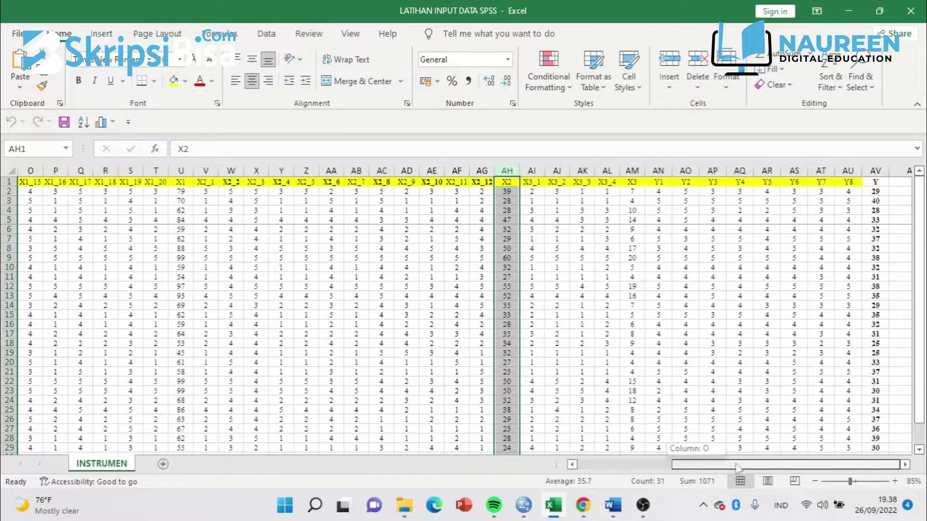
{"action": "left_click", "coordinate": [633, 171]}
{"action": "left_click", "coordinate": [875, 171]}
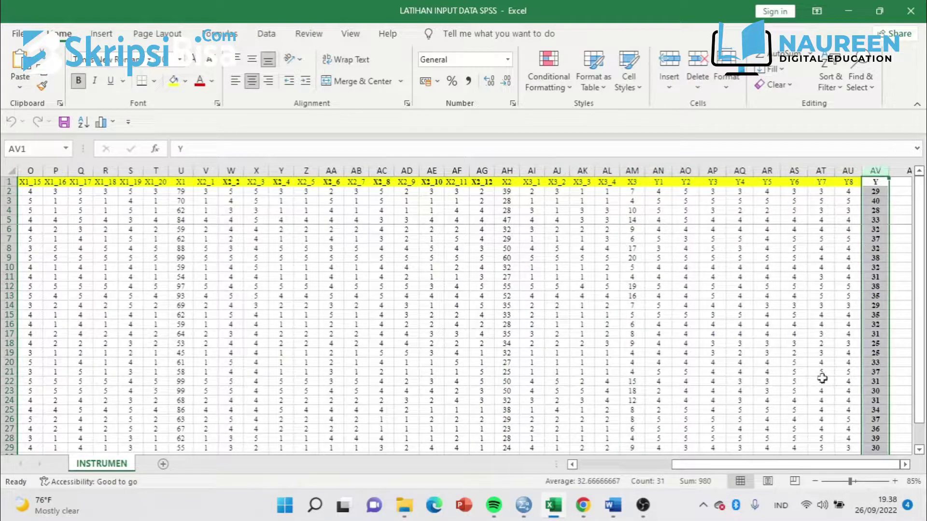
{"action": "left_click_drag", "start_coordinate": [788, 467], "coordinate": [627, 475]}
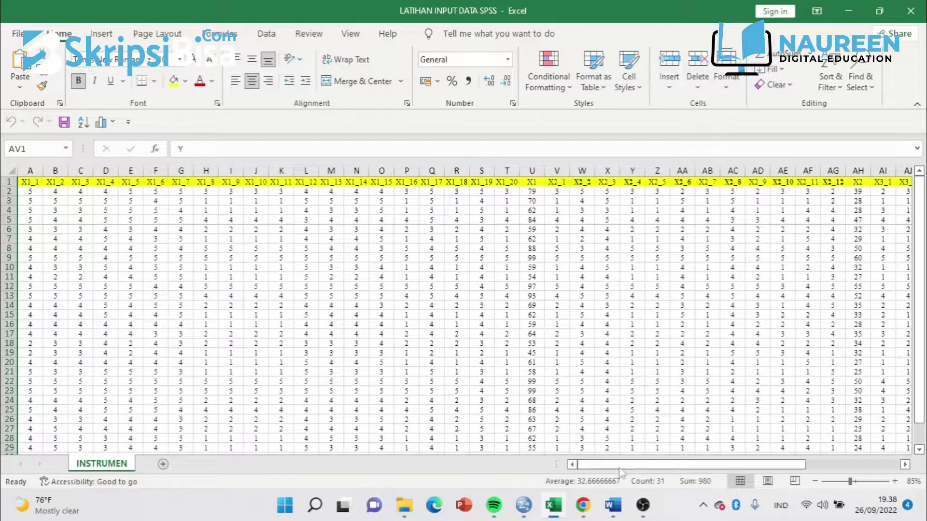
- Examine the respondents' answers to the X1 items down to the last filled row of the INSTRUMEN sheet
{"action": "left_click_drag", "start_coordinate": [25, 195], "coordinate": [507, 256]}
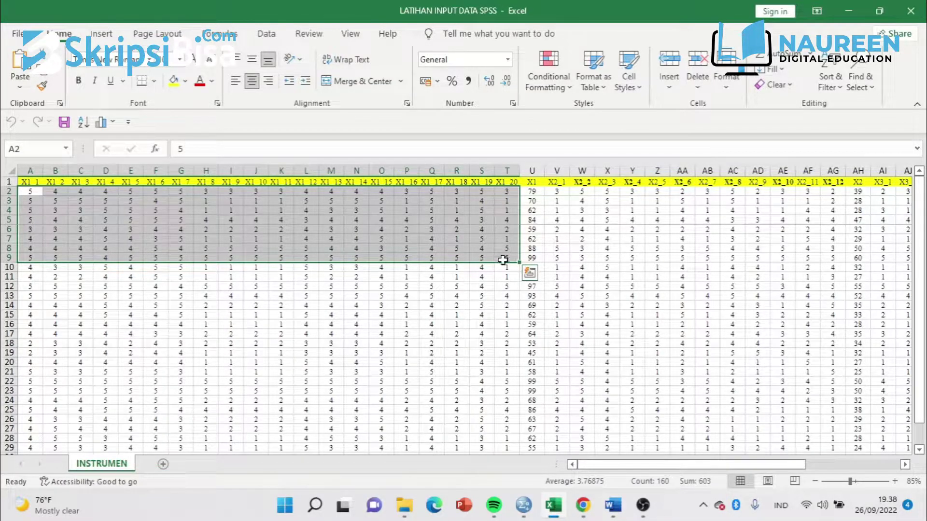
{"action": "left_click", "coordinate": [458, 276]}
{"action": "scroll", "coordinate": [313, 302], "scroll_direction": "down", "scroll_amount": 3}
{"action": "scroll", "coordinate": [313, 303], "scroll_direction": "up", "scroll_amount": 3}
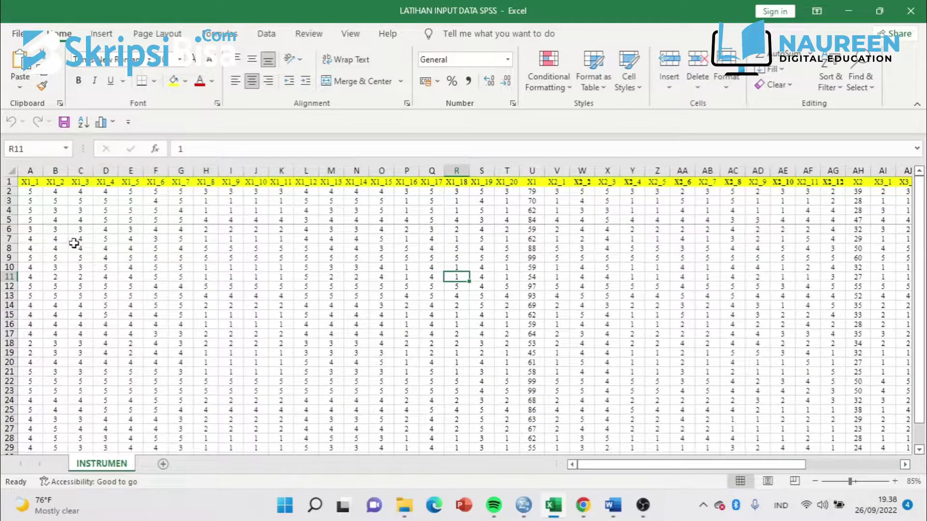
{"action": "left_click", "coordinate": [74, 242]}
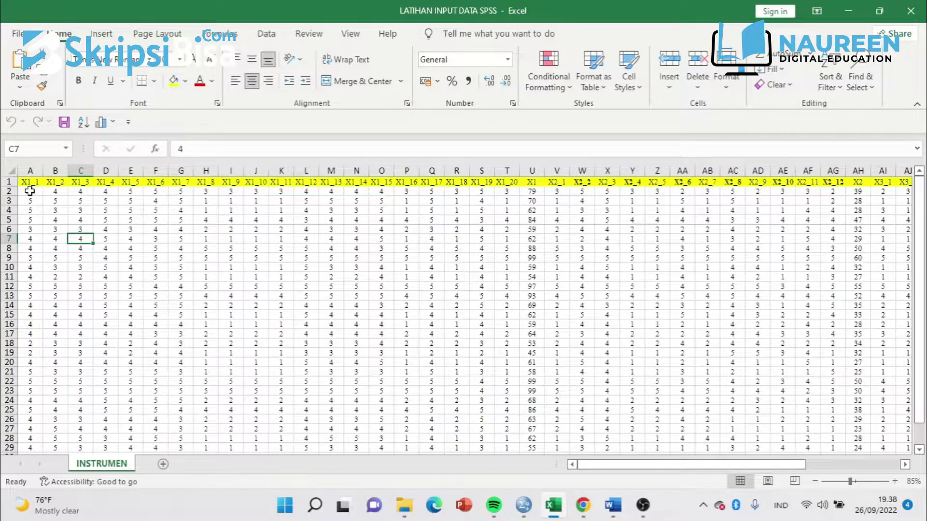
{"action": "scroll", "coordinate": [118, 237], "scroll_direction": "down", "scroll_amount": 4}
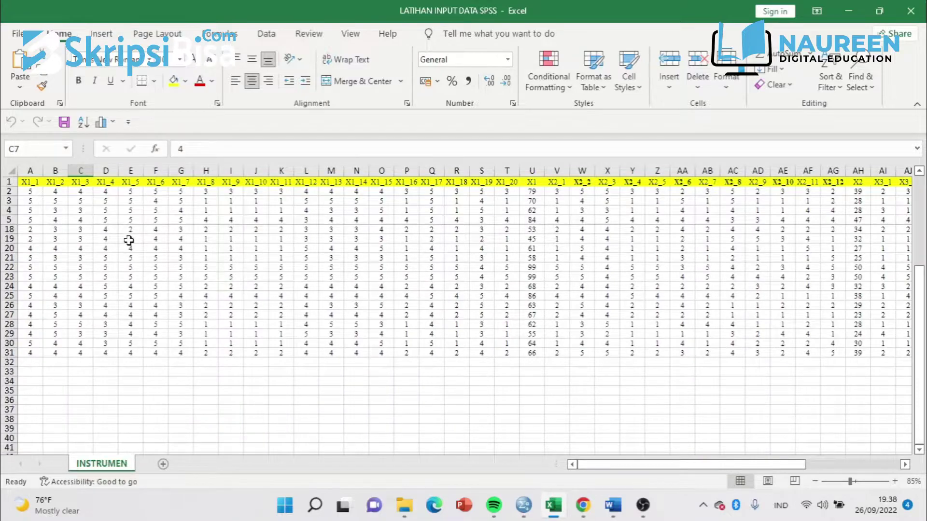
{"action": "scroll", "coordinate": [71, 328], "scroll_direction": "up", "scroll_amount": 4}
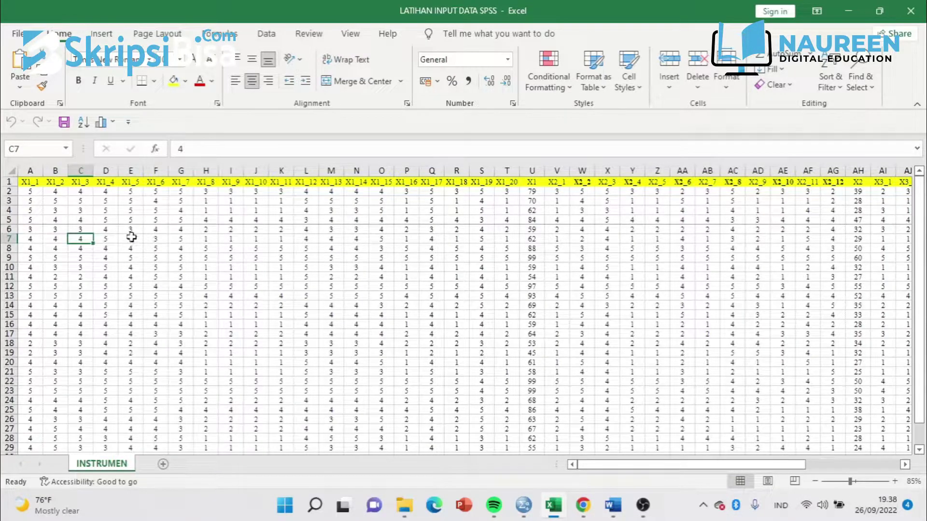
{"action": "left_click", "coordinate": [382, 221]}
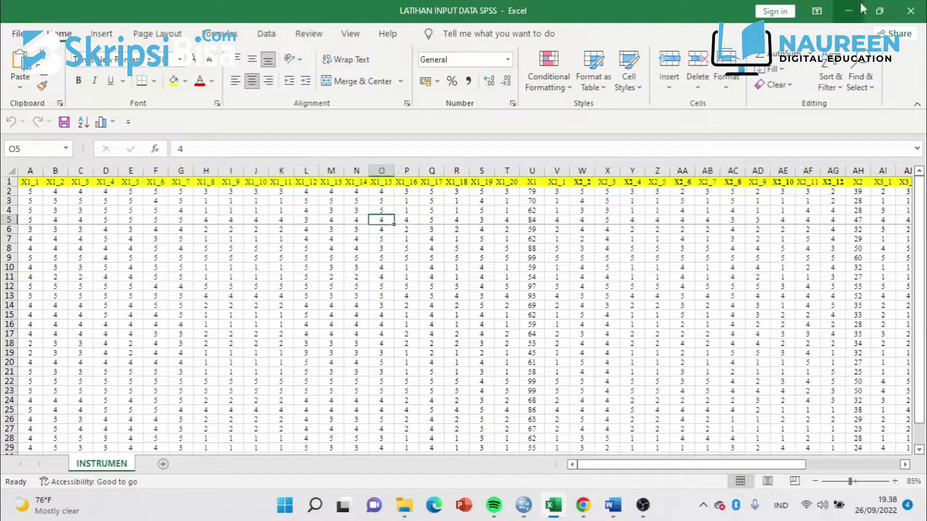
- Switch to SPSS and try to import the Excel file LATIHAN UJI VALIDITAS DAN RELIABILITAS.xlsx from its folder under VIDEO MAHIR SPSS
{"action": "left_click", "coordinate": [844, 11]}
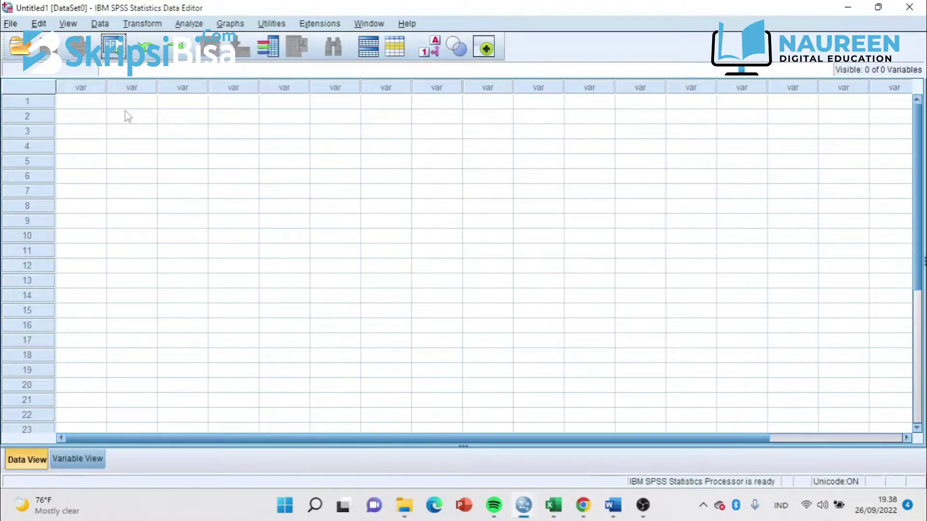
{"action": "left_click", "coordinate": [10, 24]}
{"action": "mouse_move", "coordinate": [118, 83]}
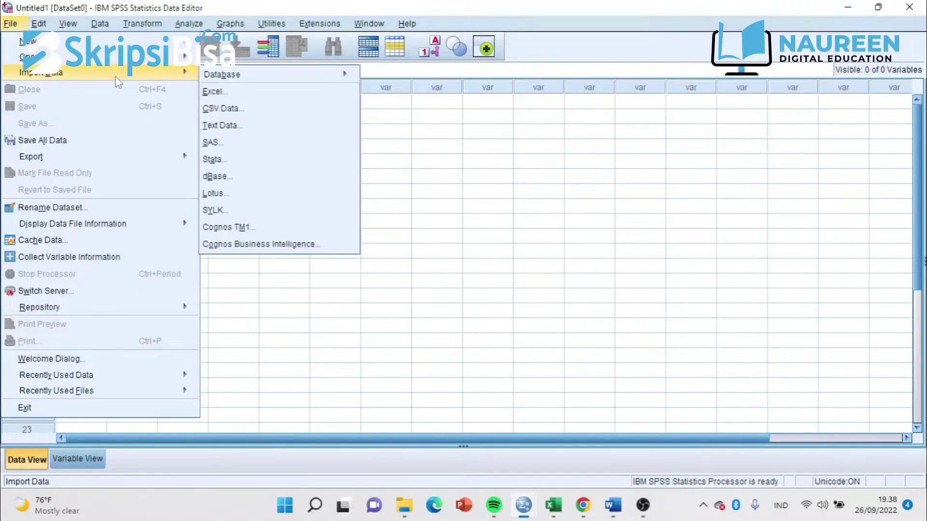
{"action": "left_click", "coordinate": [269, 95]}
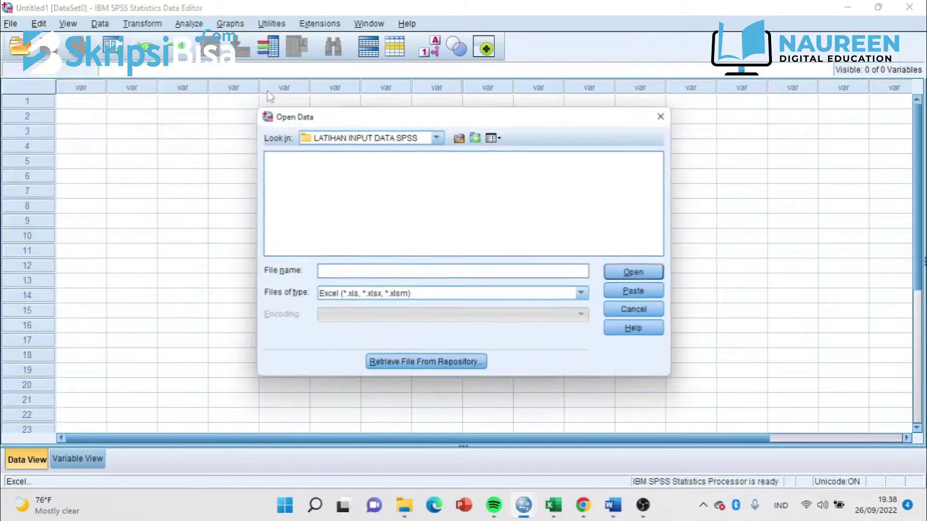
{"action": "left_click", "coordinate": [437, 136]}
{"action": "left_click", "coordinate": [405, 163]}
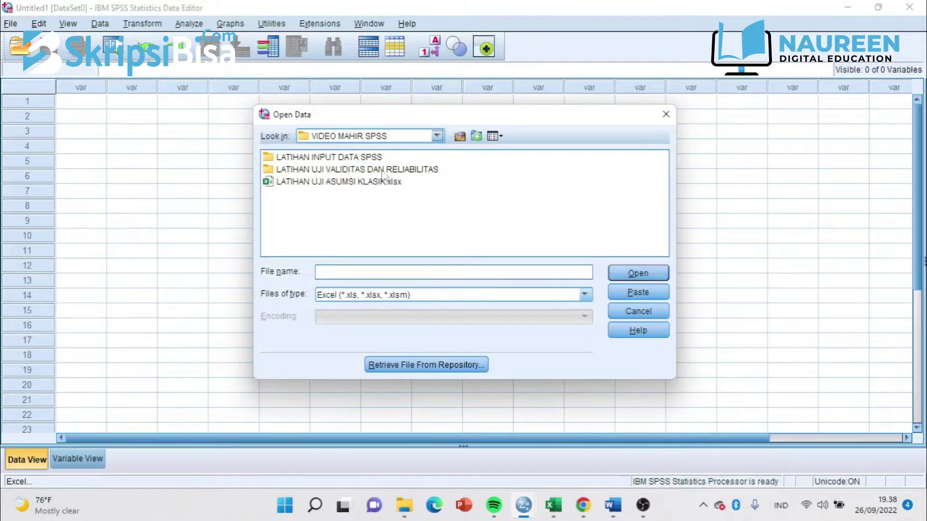
{"action": "double_click", "coordinate": [348, 170]}
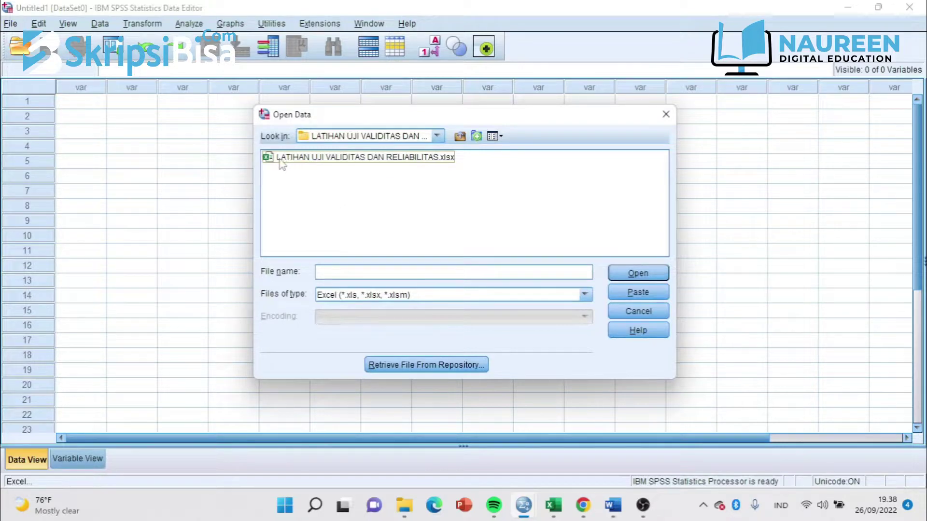
{"action": "double_click", "coordinate": [333, 158]}
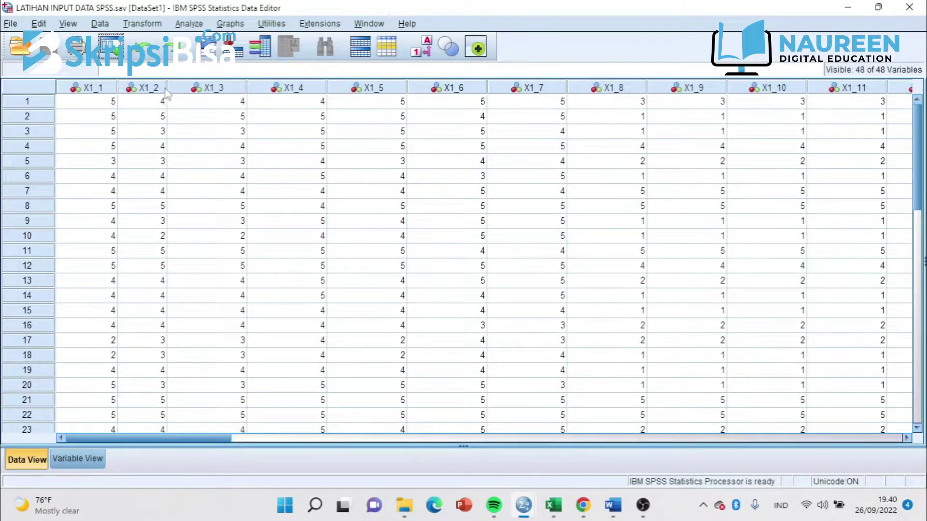
- Look over the X1 item columns, starting with X1_1 and X1_2, in the SPSS data set
{"action": "left_click_drag", "start_coordinate": [163, 89], "coordinate": [175, 93]}
{"action": "left_click", "coordinate": [324, 161]}
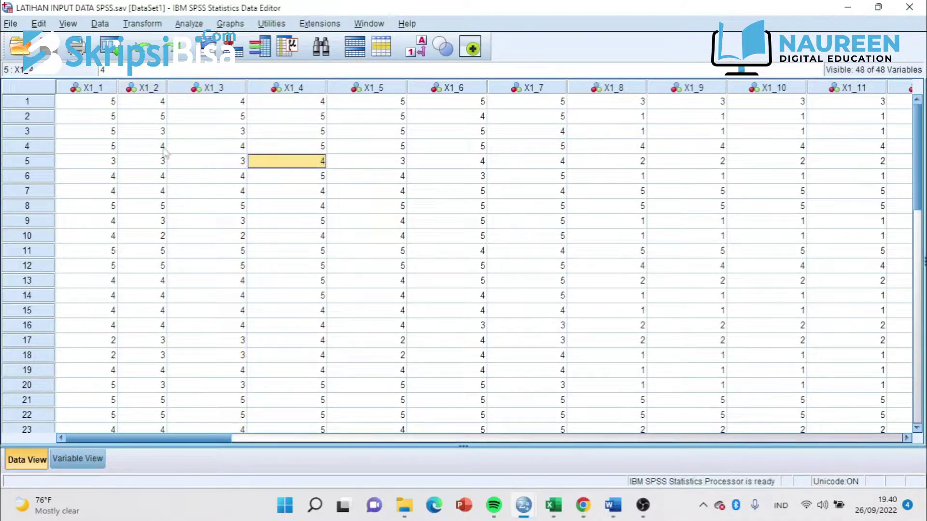
{"action": "left_click", "coordinate": [103, 91]}
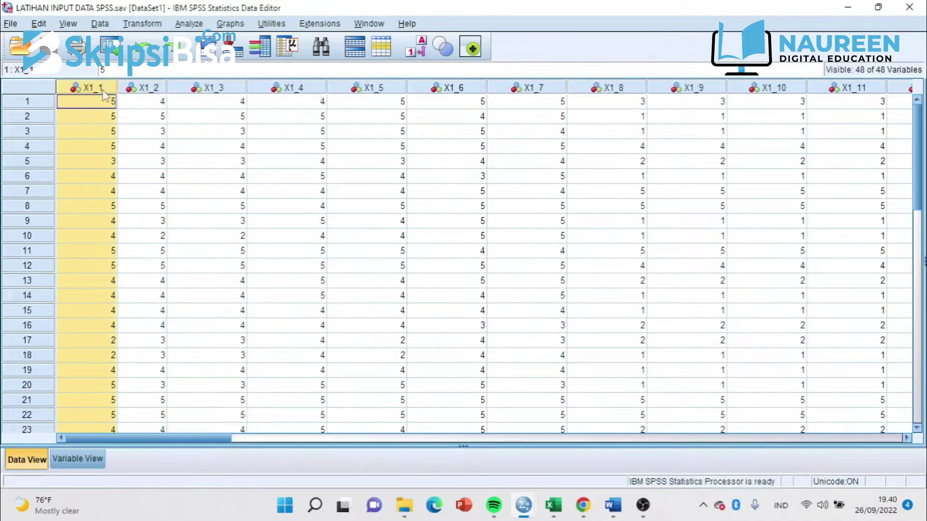
{"action": "left_click", "coordinate": [151, 93]}
{"action": "mouse_move", "coordinate": [216, 443]}
{"action": "left_mouse_down"}
{"action": "mouse_move", "coordinate": [461, 437]}
{"action": "mouse_move", "coordinate": [470, 450]}
{"action": "mouse_move", "coordinate": [234, 457]}
{"action": "mouse_move", "coordinate": [231, 441]}
{"action": "left_mouse_up"}
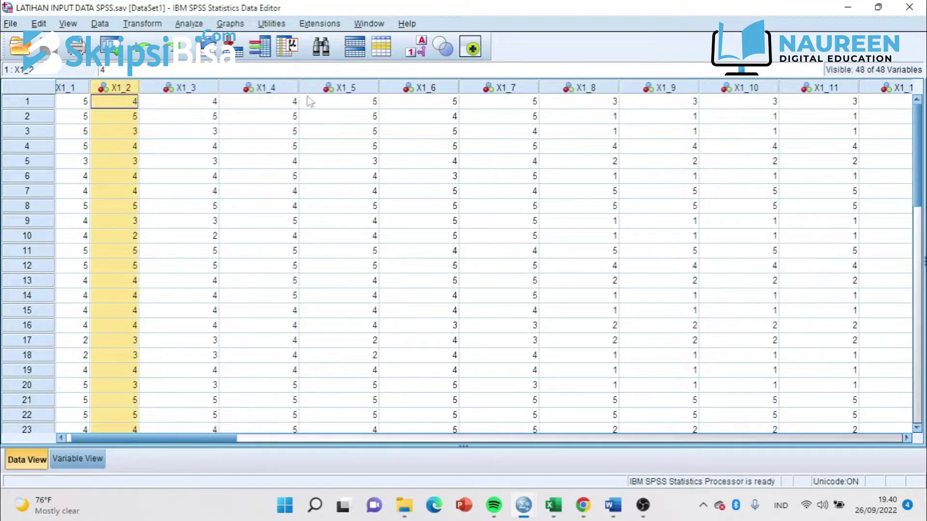
- Switch back to the Excel workbook and select item column X1_1 together with the total column X1
{"action": "left_click", "coordinate": [850, 10]}
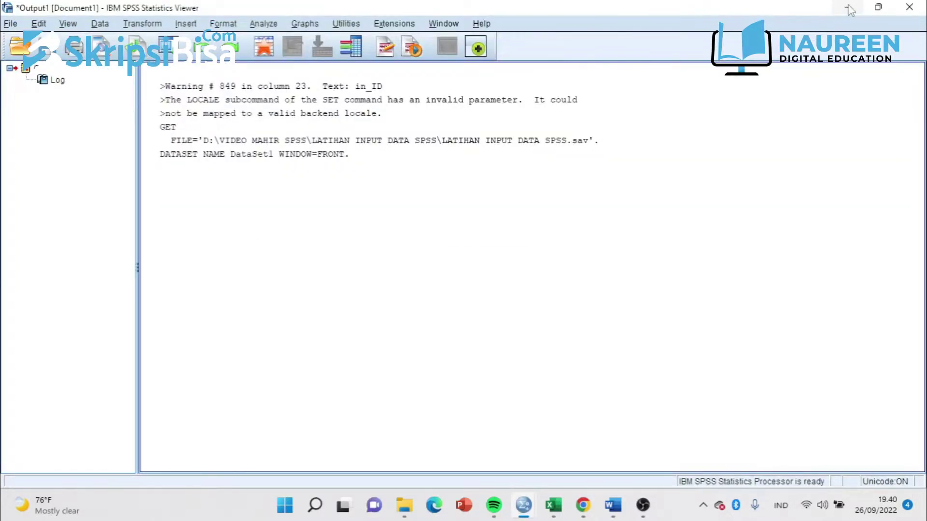
{"action": "left_click", "coordinate": [850, 11]}
{"action": "mouse_move", "coordinate": [553, 507]}
{"action": "left_click", "coordinate": [537, 433]}
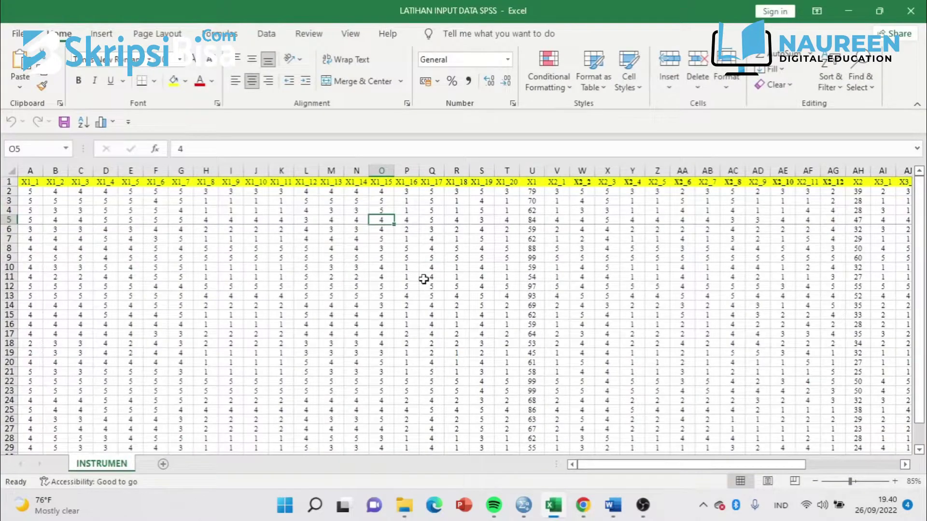
{"action": "left_click", "coordinate": [424, 279]}
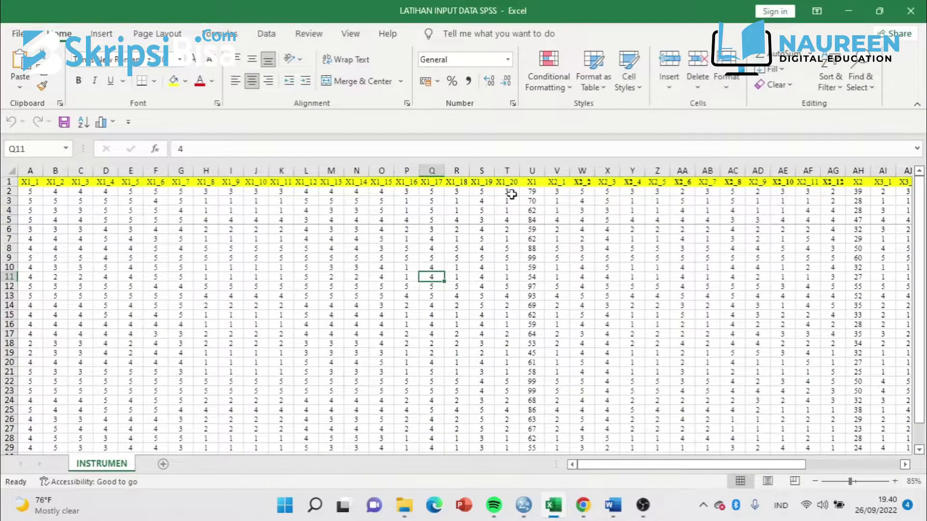
{"action": "left_click", "coordinate": [531, 170]}
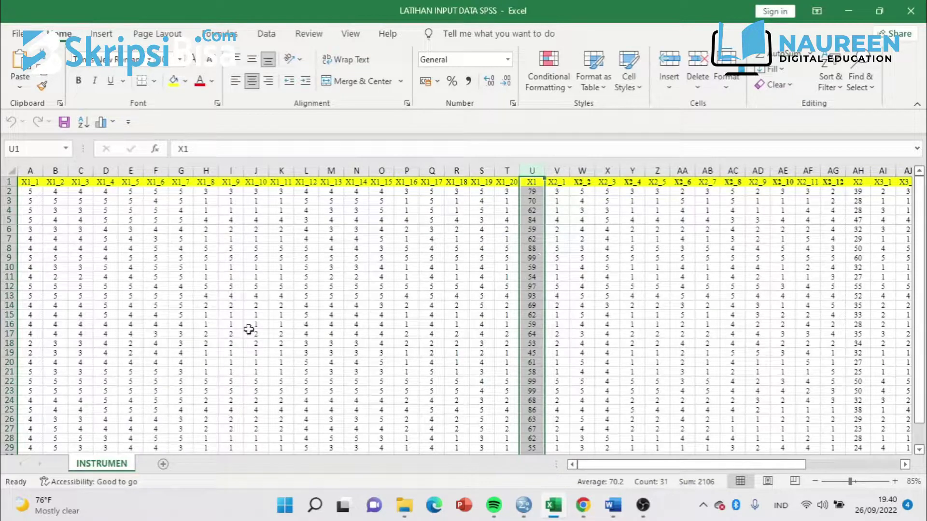
{"action": "left_click", "coordinate": [27, 181]}
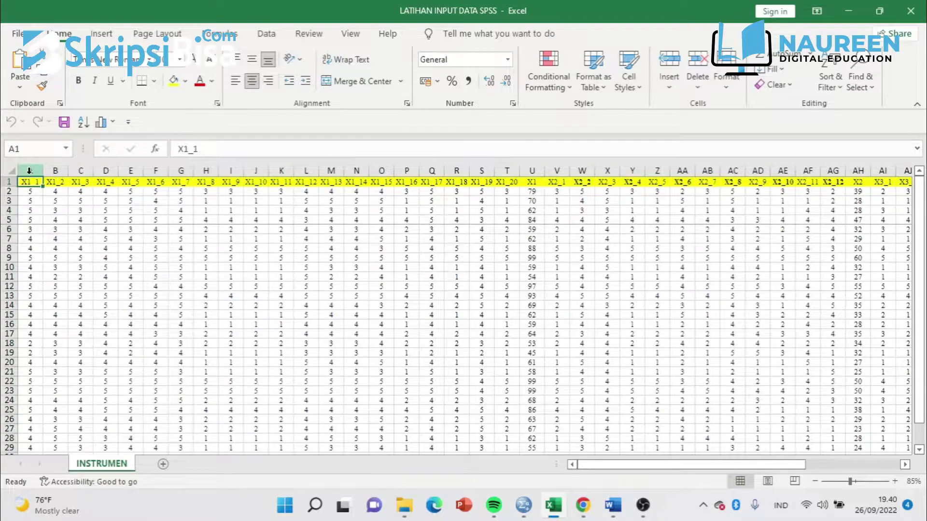
{"action": "left_click", "coordinate": [29, 171]}
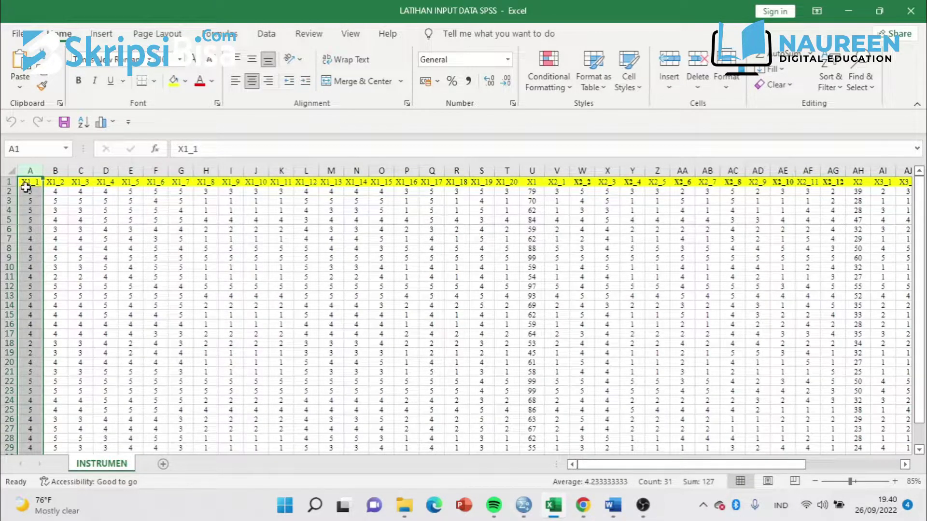
{"action": "left_click", "coordinate": [532, 172], "text": "ctrl"}
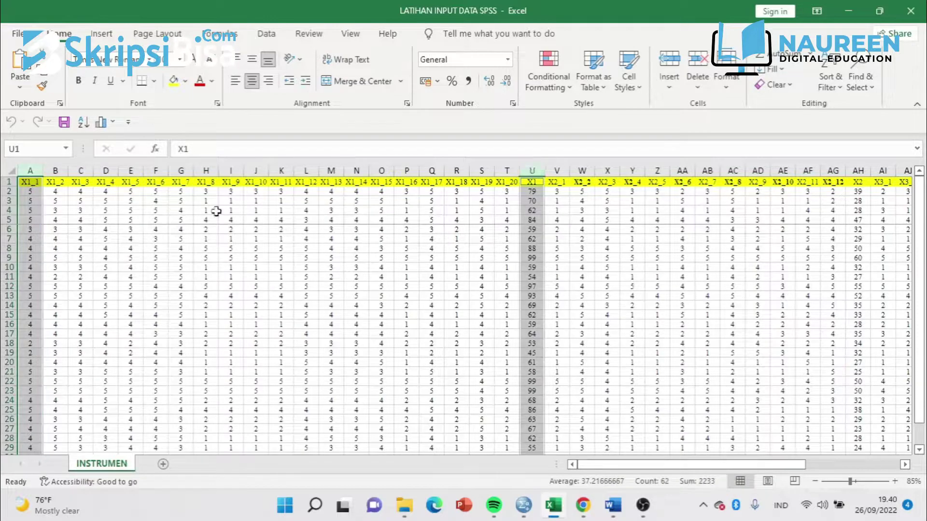
- Compare item columns X1_2 and X2_1 with the total columns X1 and X2, and highlight the whole block from X1_1 through X1
{"action": "left_click", "coordinate": [60, 168]}
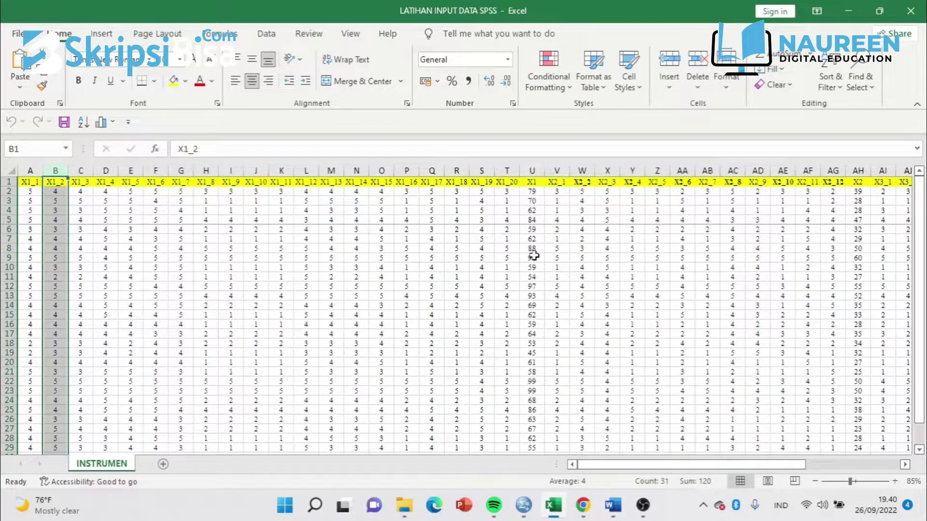
{"action": "left_click", "coordinate": [534, 170]}
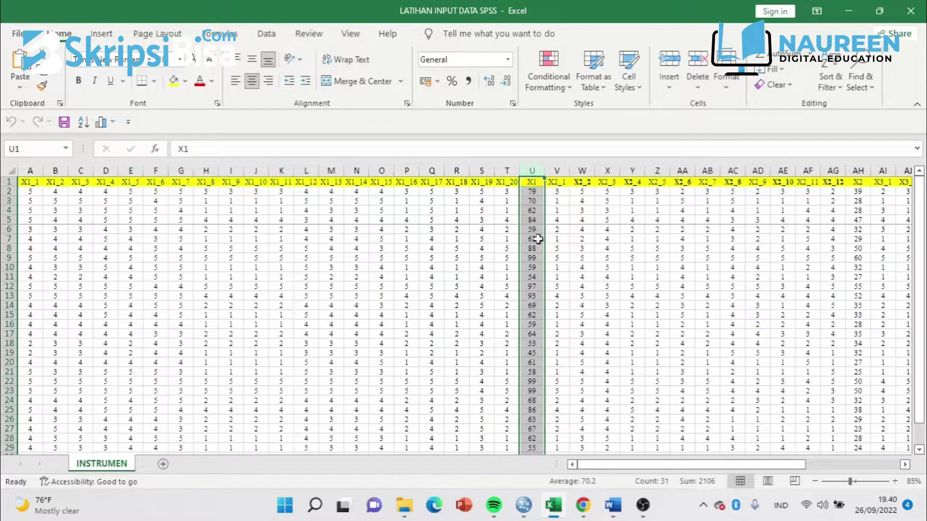
{"action": "left_click_drag", "start_coordinate": [603, 464], "coordinate": [695, 452]}
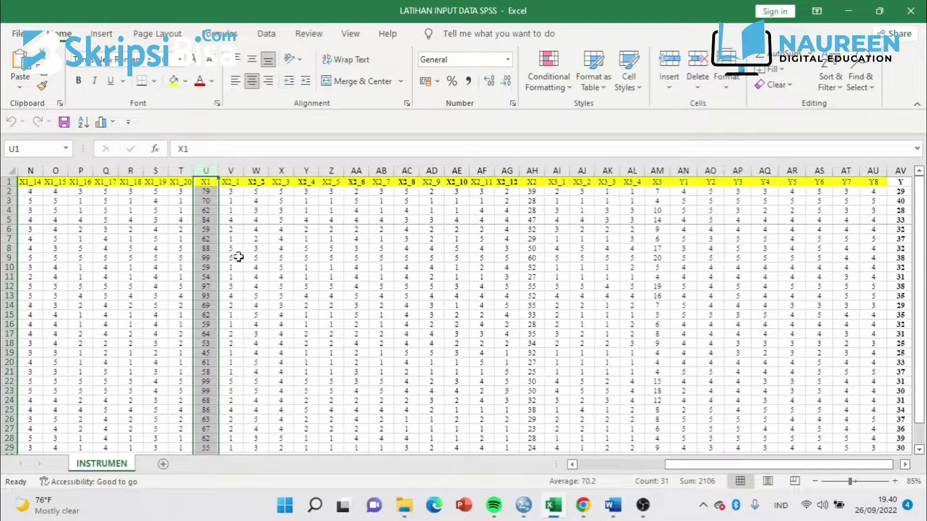
{"action": "left_click", "coordinate": [228, 169]}
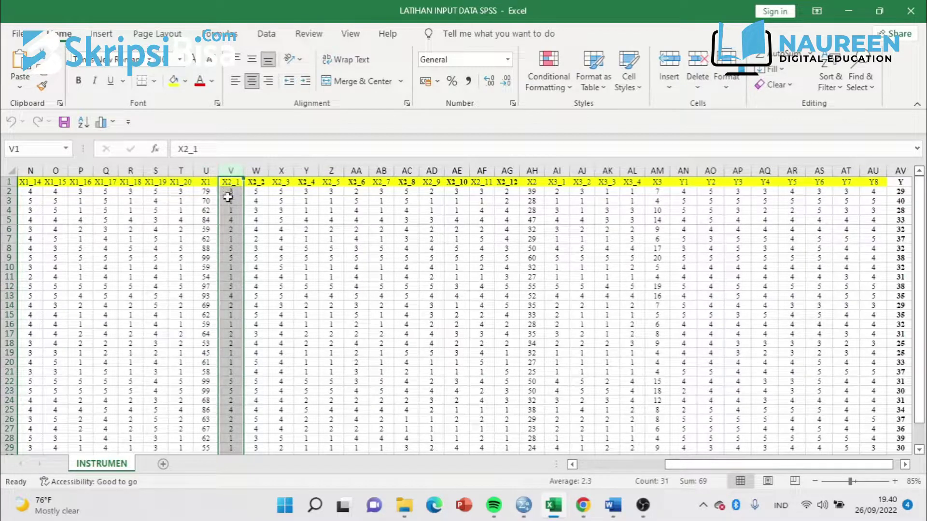
{"action": "left_click", "coordinate": [533, 171]}
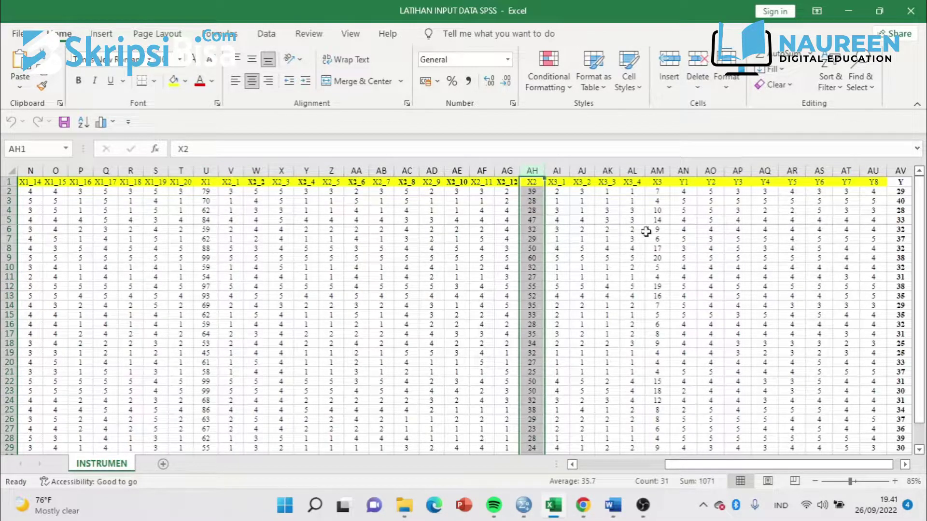
{"action": "left_click_drag", "start_coordinate": [685, 464], "coordinate": [598, 465]}
{"action": "left_click_drag", "start_coordinate": [30, 171], "coordinate": [523, 164]}
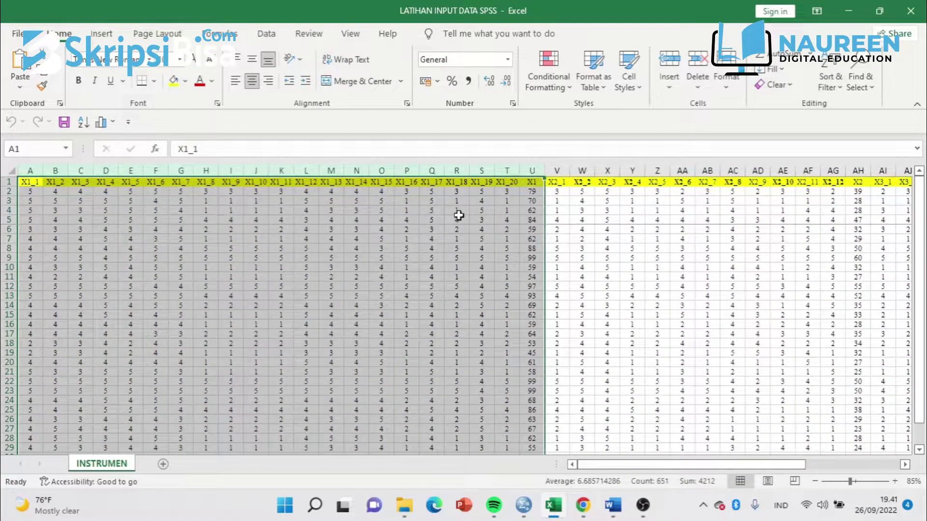
- Minimize Excel, switch to the SPSS data set and widen the X1_1 and X1_2 columns
{"action": "left_click", "coordinate": [848, 11]}
{"action": "mouse_move", "coordinate": [524, 504]}
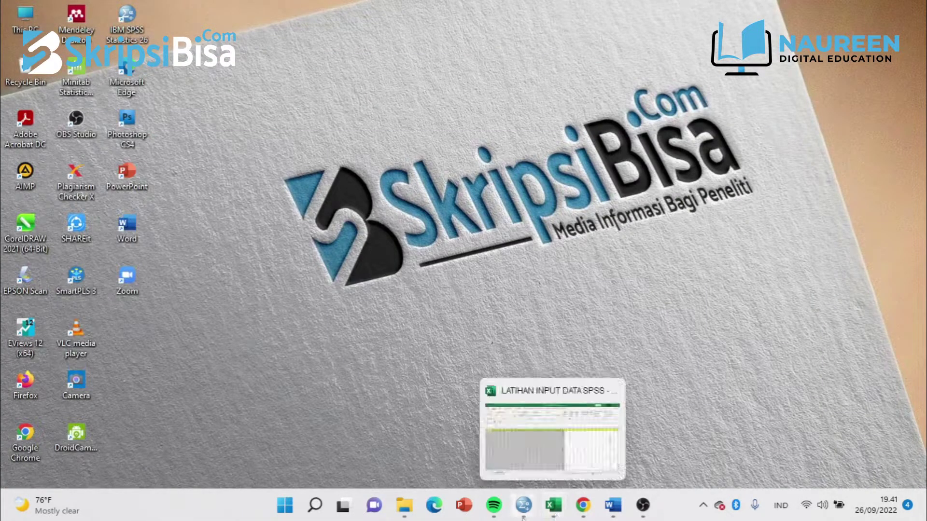
{"action": "left_click", "coordinate": [535, 456]}
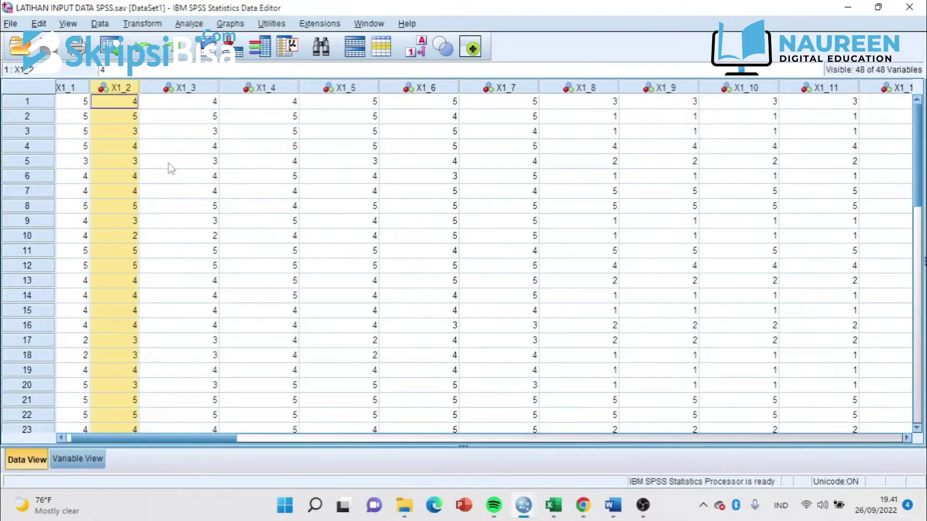
{"action": "left_click_drag", "start_coordinate": [140, 88], "coordinate": [163, 89]}
{"action": "left_click_drag", "start_coordinate": [90, 86], "coordinate": [133, 85]}
{"action": "left_click", "coordinate": [304, 205]}
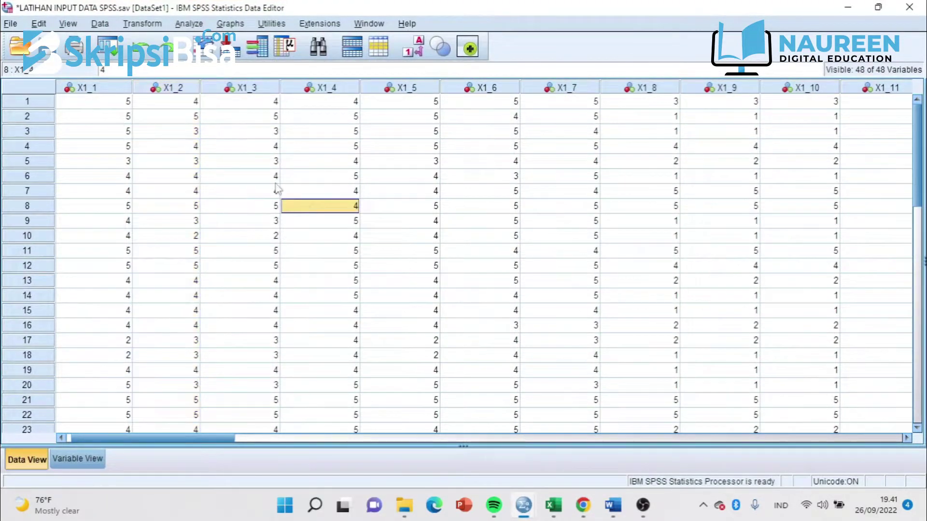
- Run a two-tailed Pearson bivariate correlation on items X1_1 through X1_20 together with the total X1, flagging significant correlations
{"action": "left_click", "coordinate": [187, 26]}
{"action": "mouse_move", "coordinate": [240, 175]}
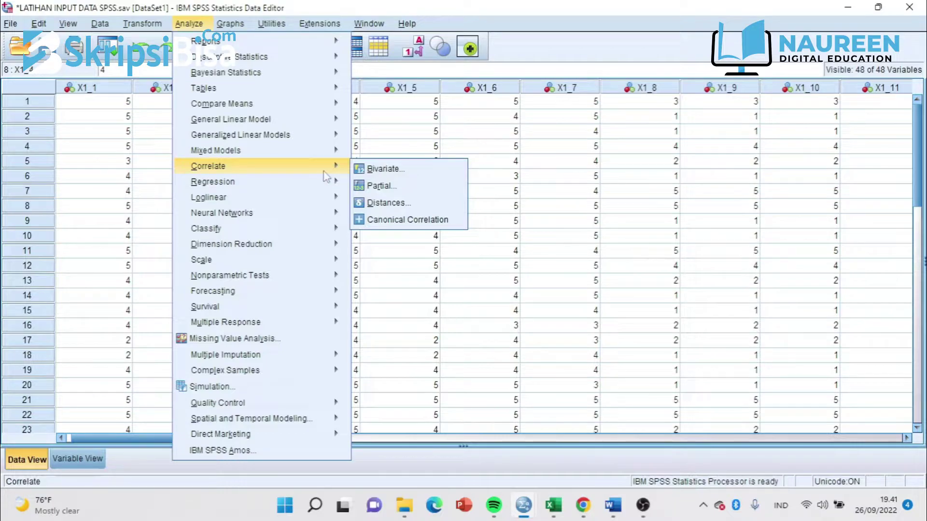
{"action": "left_click", "coordinate": [377, 170]}
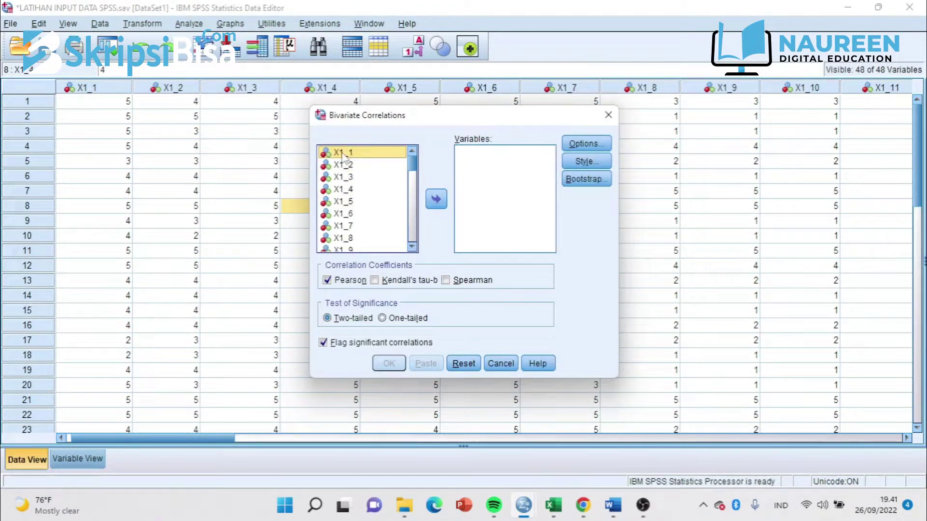
{"action": "key", "text": "shift+Down"}
{"action": "key", "text": "shift+Down"}
{"action": "key", "text": "shift+Down"}
{"action": "key", "text": "shift+Down"}
{"action": "key", "text": "shift+Down"}
{"action": "key", "text": "shift+Down"}
{"action": "key", "text": "shift+Down"}
{"action": "key", "text": "shift+Down"}
{"action": "key", "text": "shift+Down"}
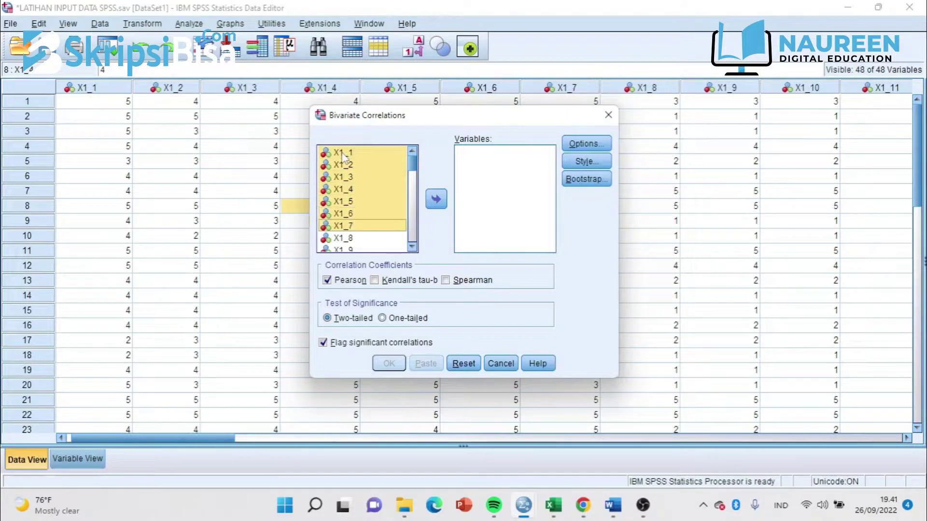
{"action": "key", "text": "shift+Down"}
{"action": "key", "text": "shift+Down"}
{"action": "key", "text": "shift+Down"}
{"action": "key", "text": "shift+Down"}
{"action": "key", "text": "shift+Down"}
{"action": "key", "text": "shift+Down"}
{"action": "key", "text": "shift+Down"}
{"action": "key", "text": "shift+Down"}
{"action": "key", "text": "shift+Down"}
{"action": "key", "text": "shift+Down"}
{"action": "key", "text": "shift+Down"}
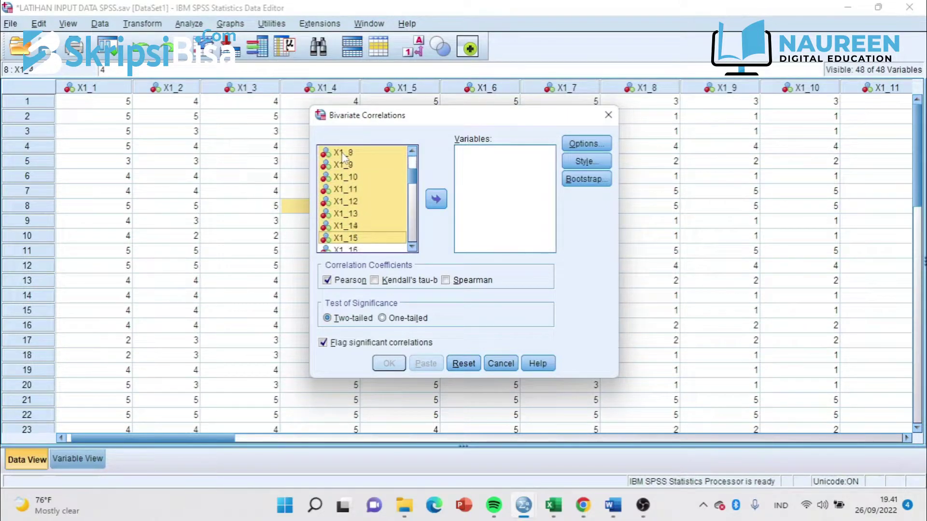
{"action": "scroll", "coordinate": [344, 157], "scroll_direction": "down", "scroll_amount": 1}
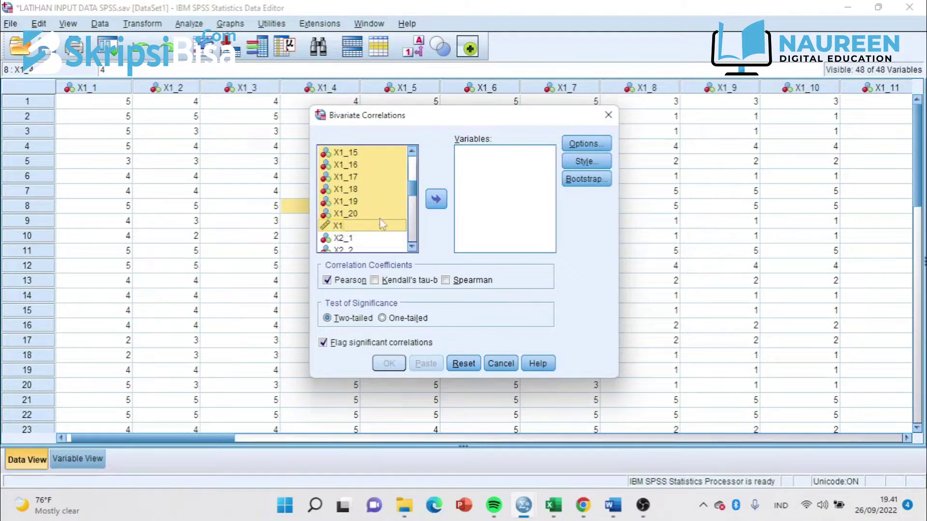
{"action": "left_click", "coordinate": [436, 200]}
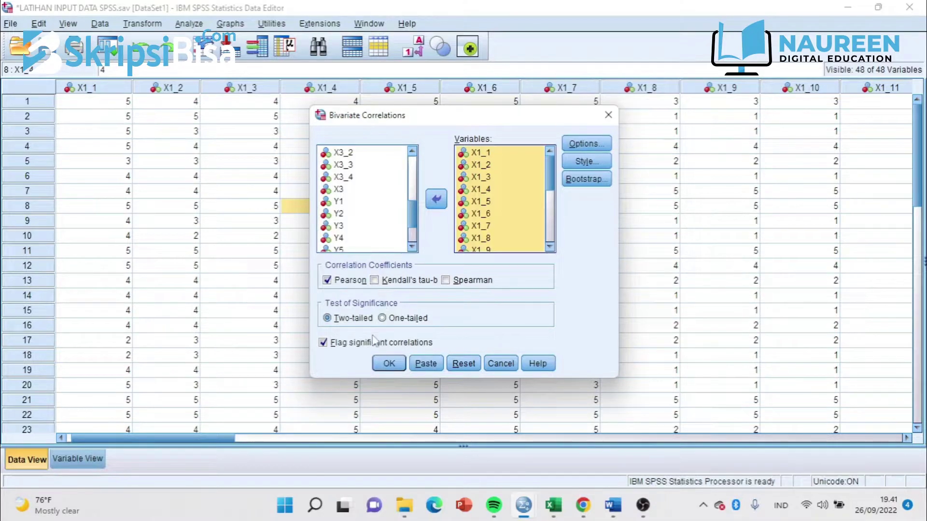
{"action": "left_click", "coordinate": [389, 364]}
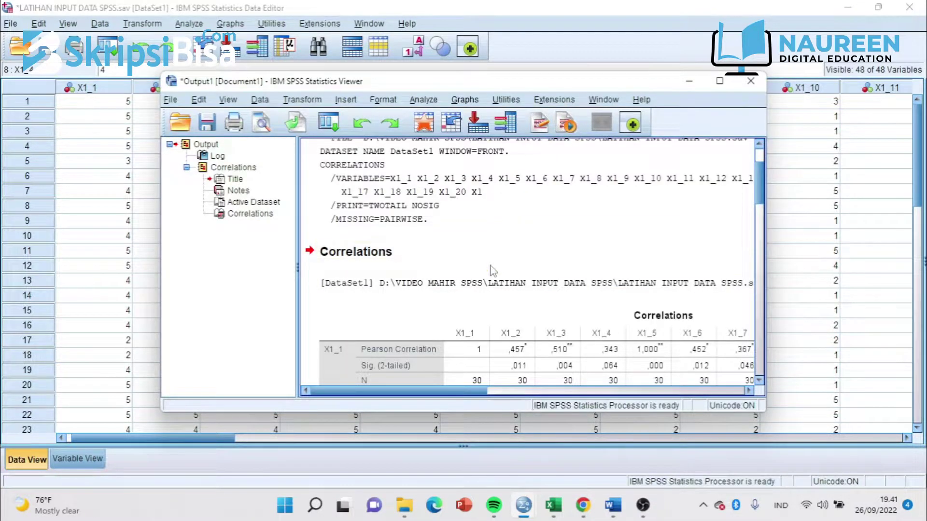
- Maximize the output window and examine the items' correlations with the total X1 in the Correlations table
{"action": "left_click", "coordinate": [719, 82]}
{"action": "left_click_drag", "start_coordinate": [318, 470], "coordinate": [572, 470]}
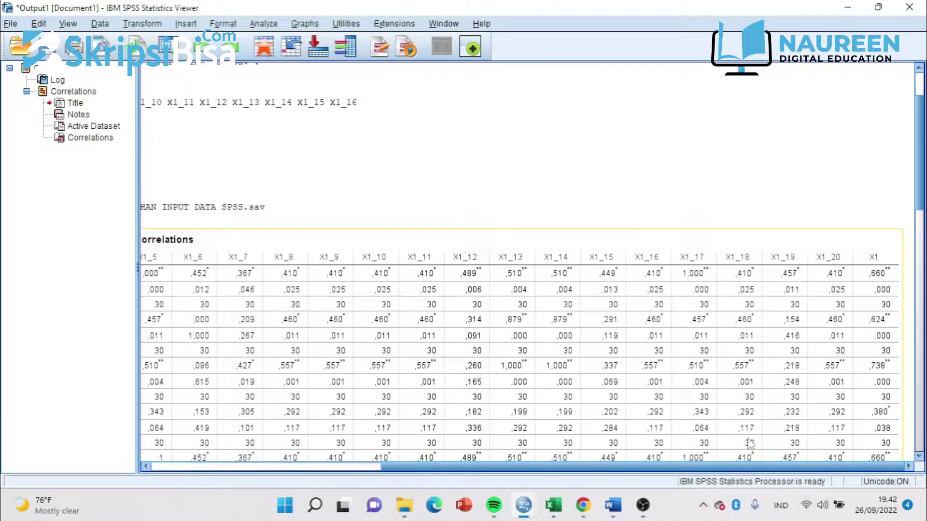
{"action": "left_click_drag", "start_coordinate": [571, 466], "coordinate": [340, 466]}
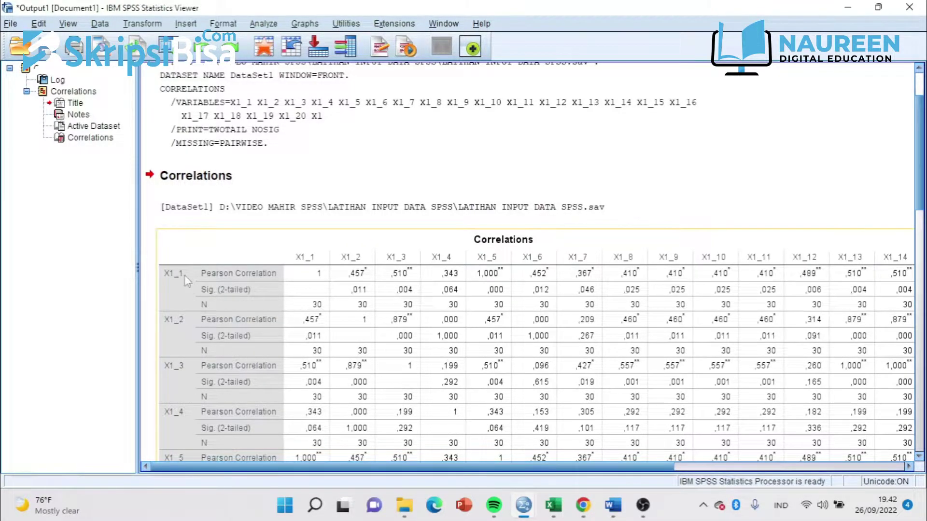
{"action": "left_click_drag", "start_coordinate": [340, 467], "coordinate": [601, 475]}
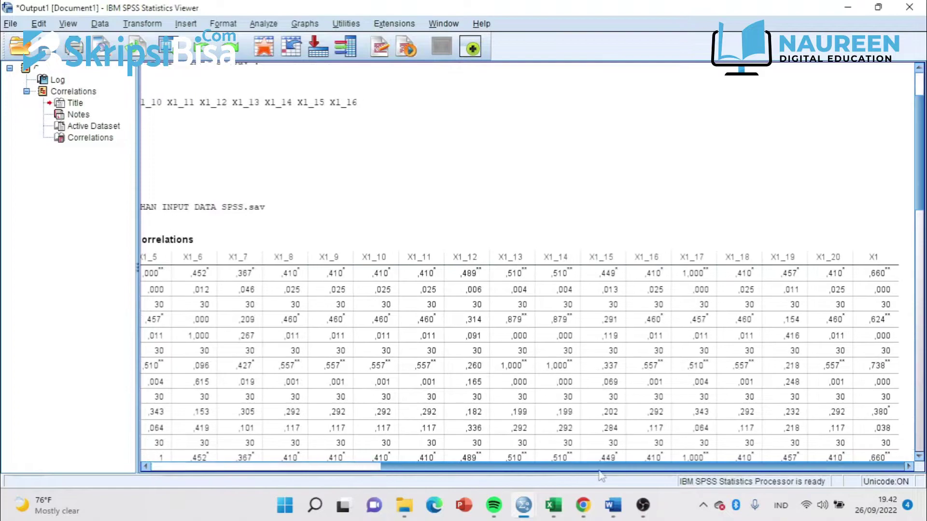
{"action": "left_click", "coordinate": [868, 309]}
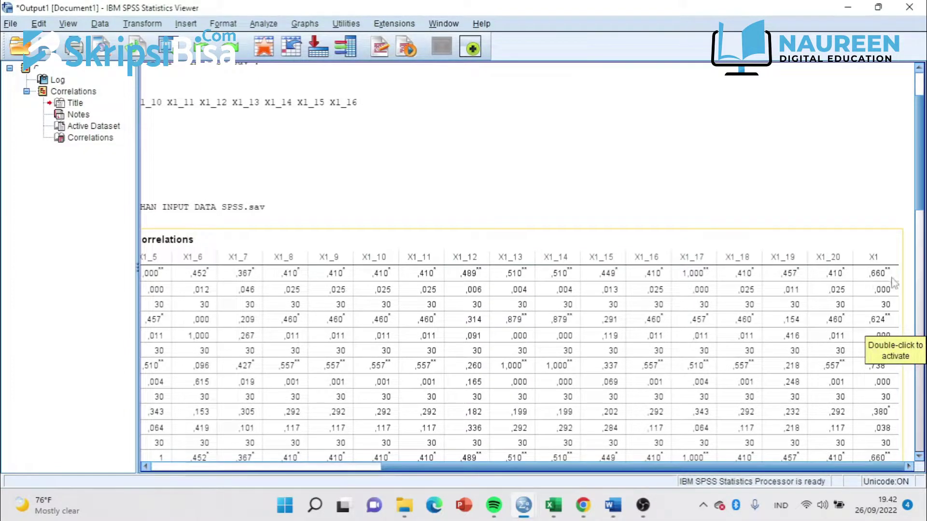
- Select the Correlations table in the output and try to copy it in a special format
{"action": "left_click", "coordinate": [445, 248]}
{"action": "scroll", "coordinate": [497, 274], "scroll_direction": "up", "scroll_amount": 4}
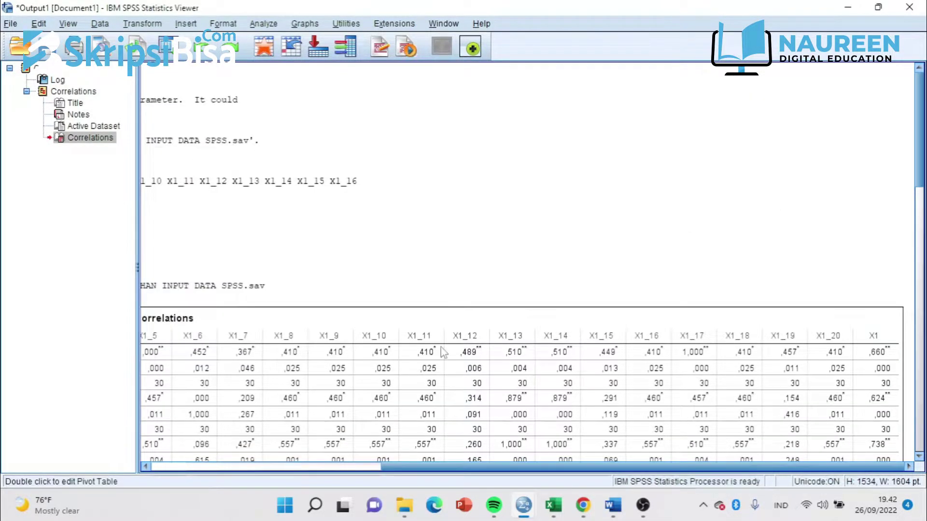
{"action": "scroll", "coordinate": [345, 284], "scroll_direction": "down", "scroll_amount": 2}
{"action": "scroll", "coordinate": [311, 198], "scroll_direction": "down", "scroll_amount": 2}
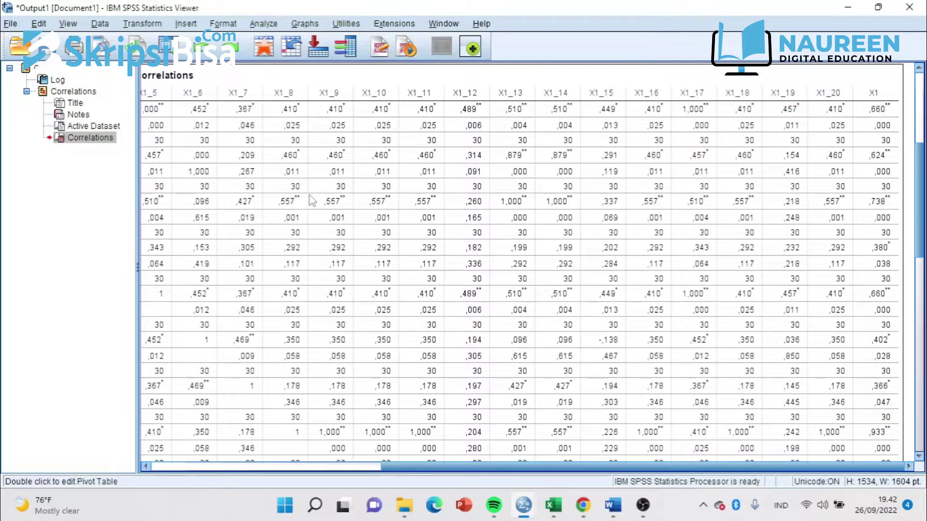
{"action": "right_click", "coordinate": [309, 196]}
{"action": "mouse_move", "coordinate": [356, 239]}
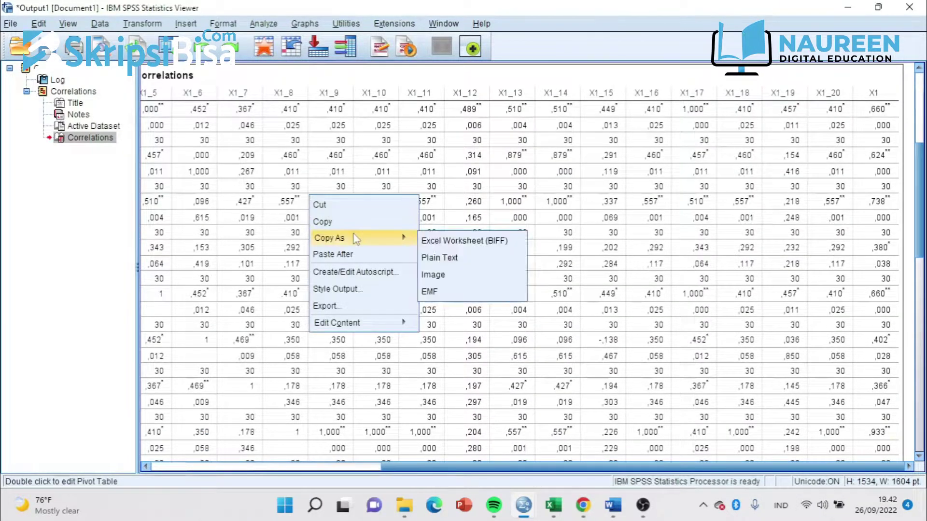
{"action": "left_click", "coordinate": [447, 282]}
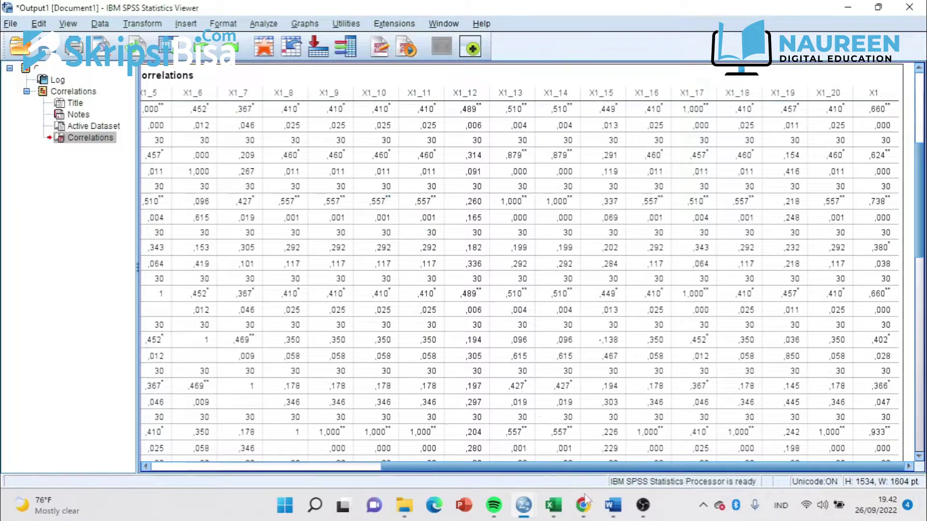
- Switch to the INTERPRETASI document in Word and try to paste the table under the heading UJI VALIDITAS VARIABEL X1
{"action": "mouse_move", "coordinate": [526, 515]}
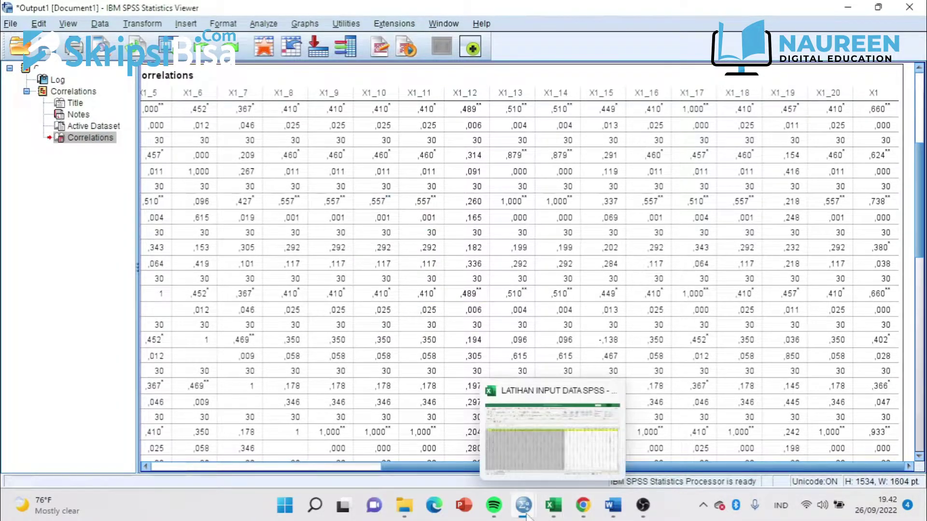
{"action": "left_click", "coordinate": [613, 506]}
{"action": "scroll", "coordinate": [318, 273], "scroll_direction": "down", "scroll_amount": 8}
{"action": "scroll", "coordinate": [318, 273], "scroll_direction": "down", "scroll_amount": 5}
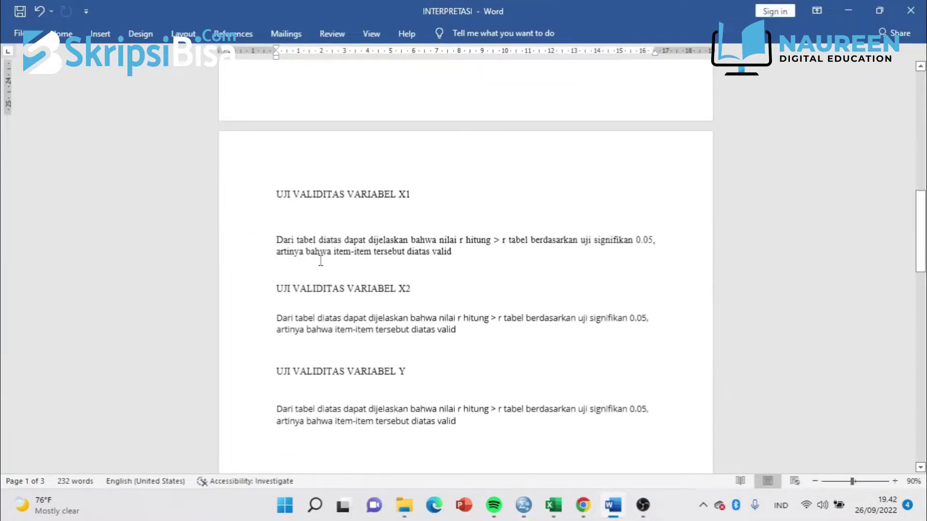
{"action": "left_click", "coordinate": [277, 186]}
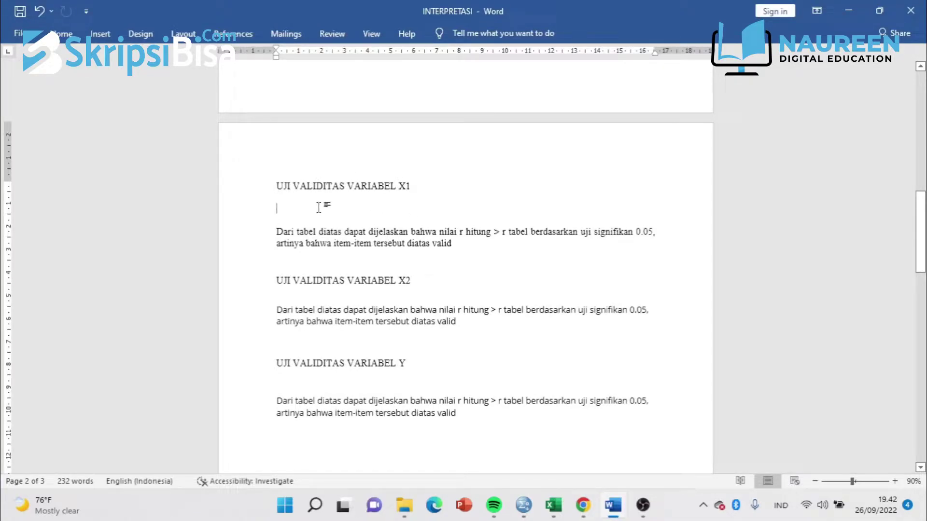
{"action": "type", "text": "UJI RELIABILITAS Reliabilitas, atau keandalan, adalah konsistensi dari serangkaian pengukuran atau serangkaian alat ukur. Hal tersebut bisa berupa pengukuran dari alat ukur yang sama (tes dengan tes ulang) akan memberikan hasil yang sama, atau untuk pengukuran yang lebih subjektif, apakah dua orang penilai memberikan skor yang mirip (reliabilitas antar penilai). Jika nilai alpha > 0.7 artinya reliabilitas mencukupi (sufficient reliability) sementara jika alpha > 0.80 ini mensugestikan seluruh item reliabel dan seluruh tes secara konsisten memiliki reliabilitas yang kuat."}
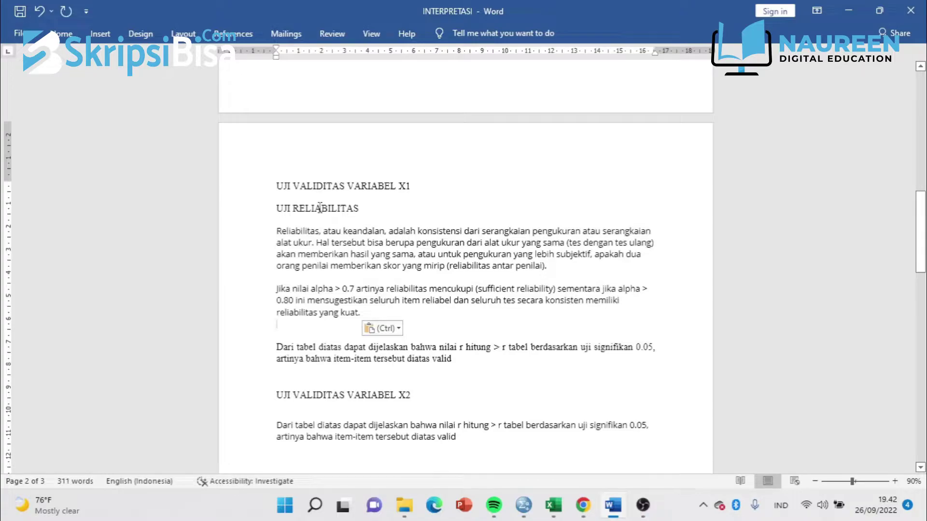
{"action": "key", "text": "ctrl+z"}
- Return to the SPSS output and copy the Correlations table again, this time as an image
{"action": "key", "text": "alt+Tab"}
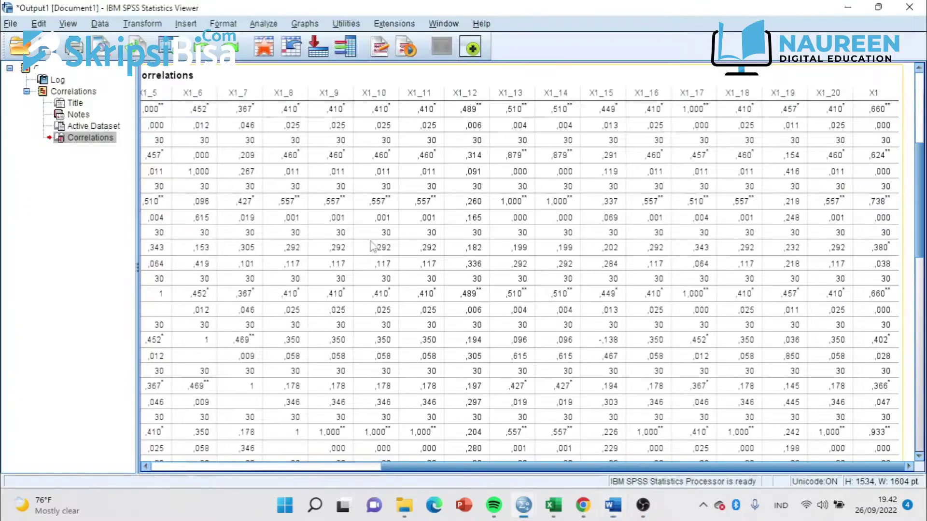
{"action": "right_click", "coordinate": [345, 213]}
{"action": "left_click", "coordinate": [376, 233]}
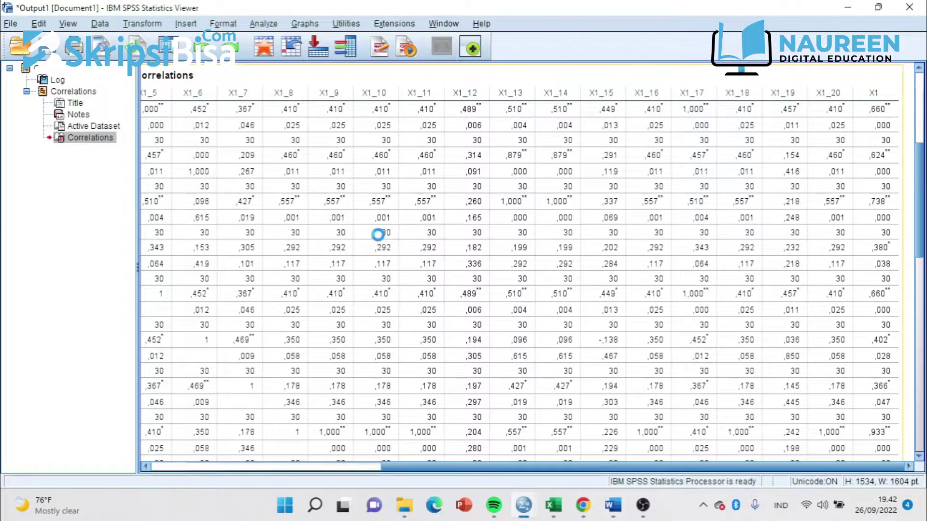
{"action": "right_click", "coordinate": [352, 157]}
{"action": "mouse_move", "coordinate": [415, 200]}
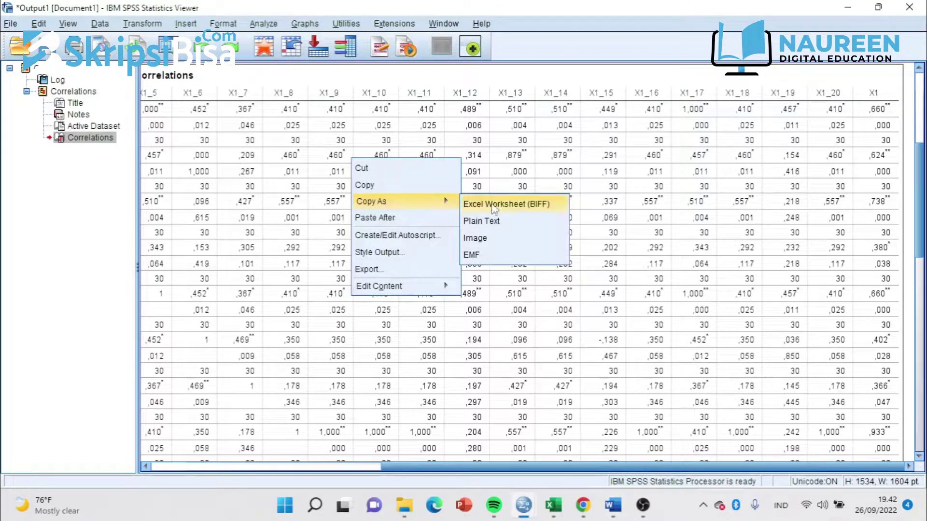
{"action": "left_click", "coordinate": [507, 243]}
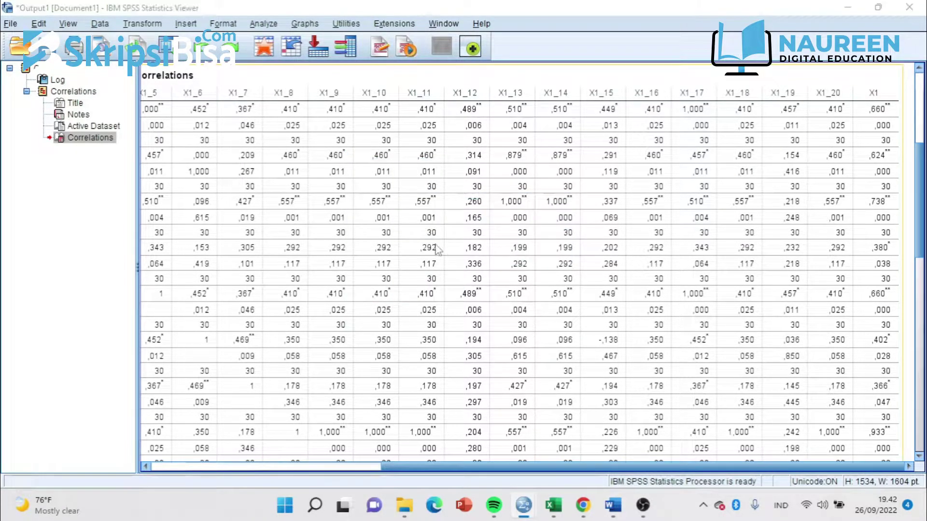
- Switch to Word, try pasting the newly copied Correlations table below the X1 validity heading, and undo the paste
{"action": "key", "text": "alt+Tab"}
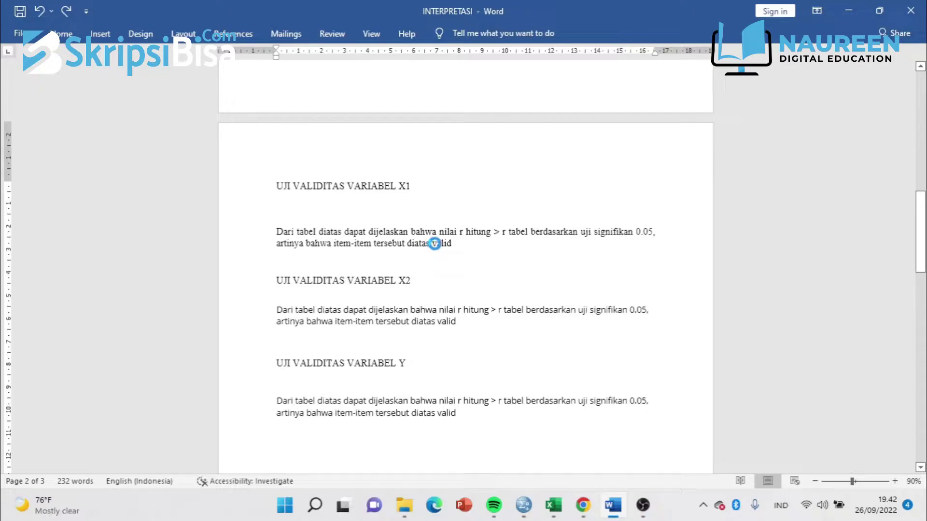
{"action": "key", "text": "ctrl+v"}
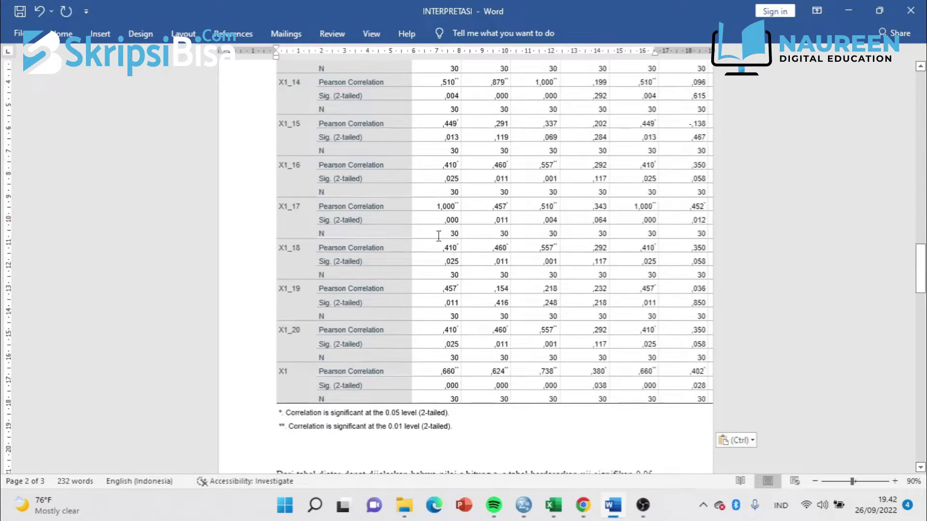
{"action": "key", "text": "ctrl+z"}
{"action": "scroll", "coordinate": [425, 217], "scroll_direction": "up", "scroll_amount": 5}
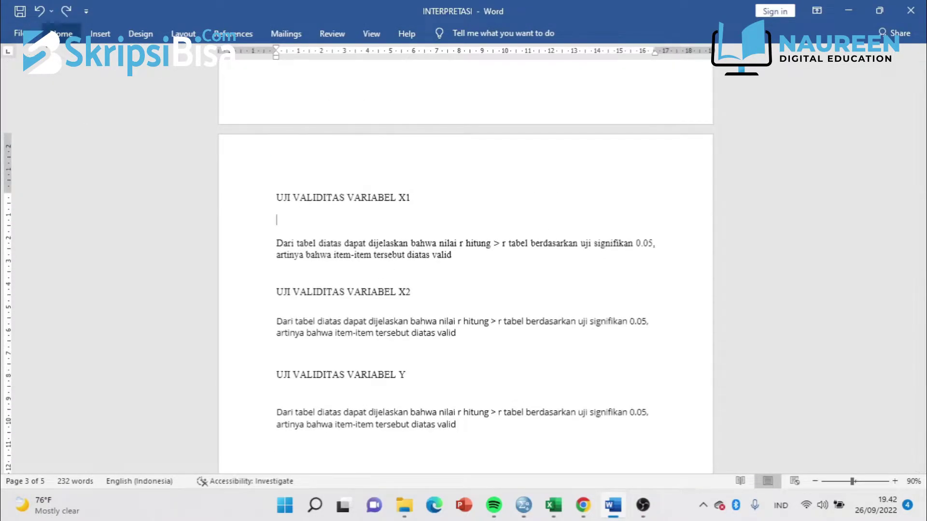
- Paste the copied Correlations table as a picture below the heading UJI VALIDITAS VARIABEL X1
{"action": "left_click", "coordinate": [18, 33]}
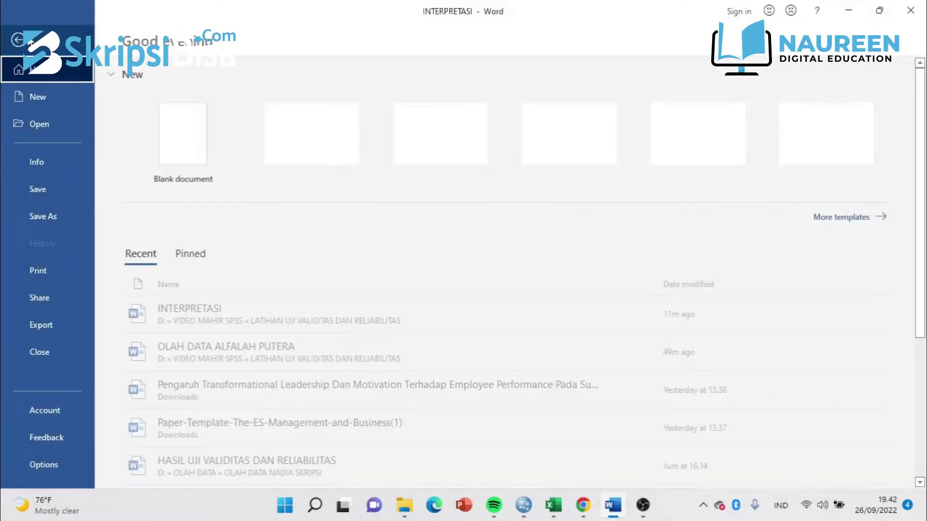
{"action": "key", "text": "Escape"}
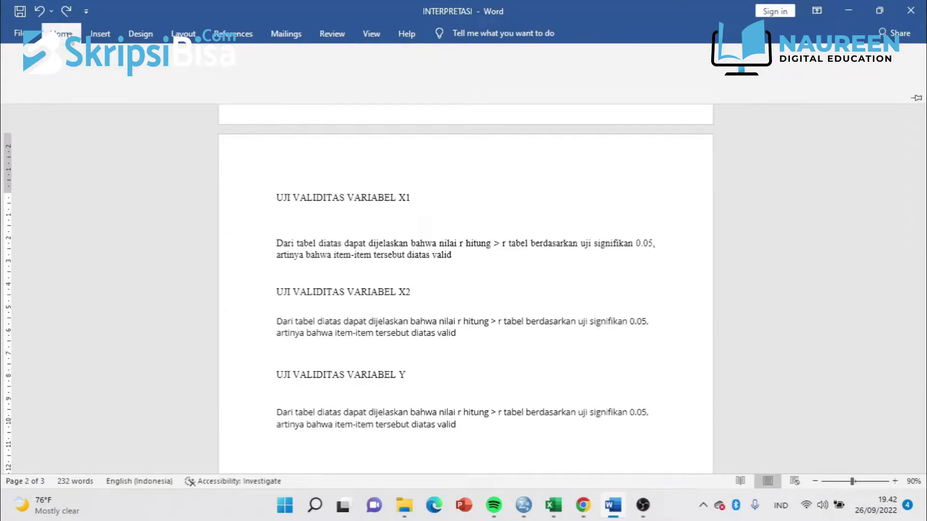
{"action": "left_click", "coordinate": [61, 33]}
{"action": "left_click", "coordinate": [22, 84]}
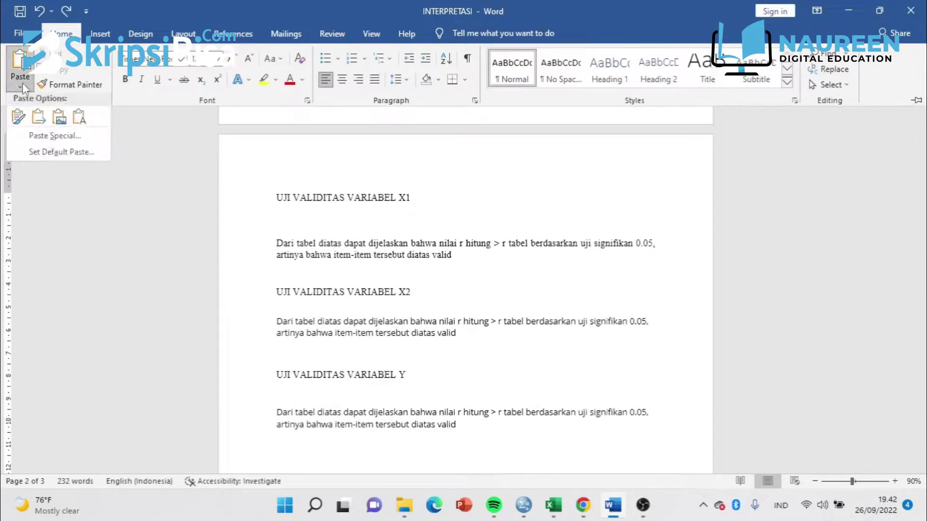
{"action": "left_click", "coordinate": [60, 116]}
{"action": "scroll", "coordinate": [434, 261], "scroll_direction": "up", "scroll_amount": 3}
{"action": "scroll", "coordinate": [433, 258], "scroll_direction": "down", "scroll_amount": 12}
{"action": "scroll", "coordinate": [433, 258], "scroll_direction": "down", "scroll_amount": 10}
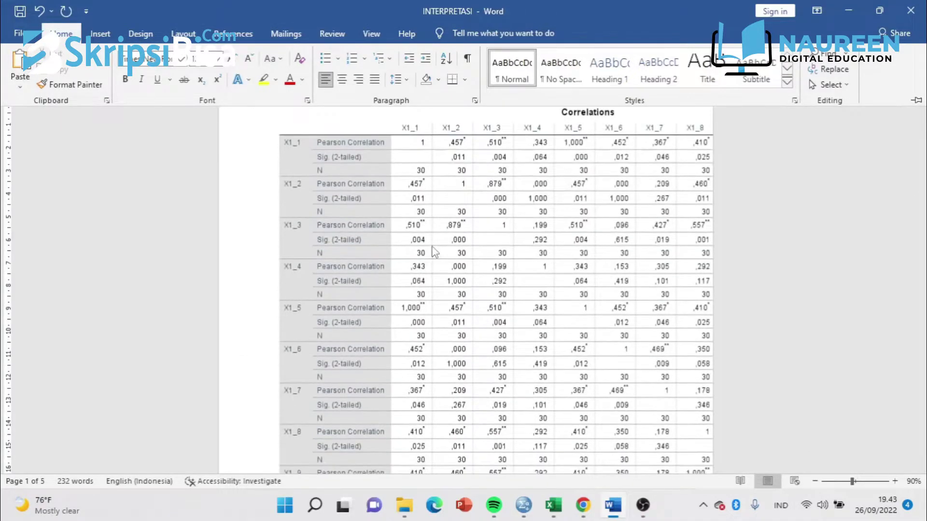
- Shrink the Correlations picture so the whole table fits on the page, and place the cursor at the end of the X1 interpretation paragraph
{"action": "left_click", "coordinate": [358, 299]}
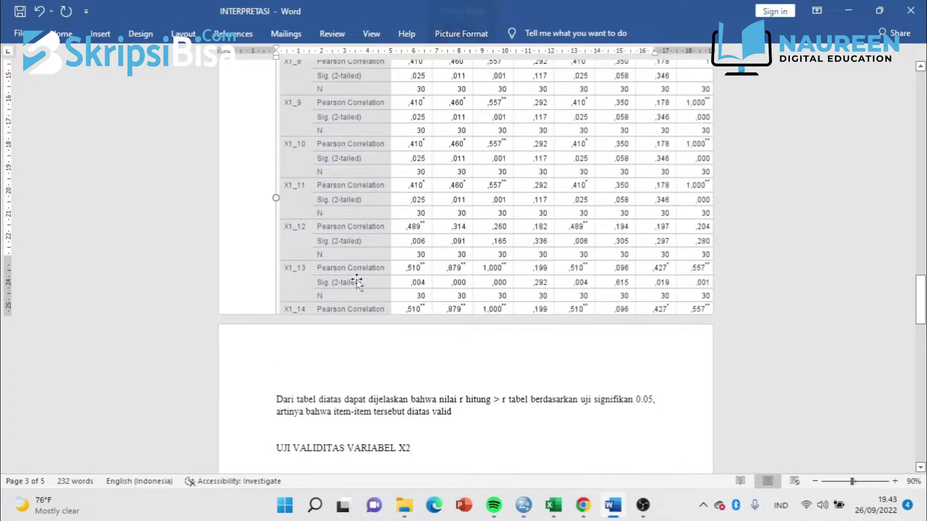
{"action": "scroll", "coordinate": [356, 279], "scroll_direction": "up", "scroll_amount": 10}
{"action": "scroll", "coordinate": [355, 272], "scroll_direction": "up", "scroll_amount": 1}
{"action": "left_click_drag", "start_coordinate": [276, 244], "coordinate": [675, 517]}
{"action": "scroll", "coordinate": [428, 265], "scroll_direction": "down", "scroll_amount": 12}
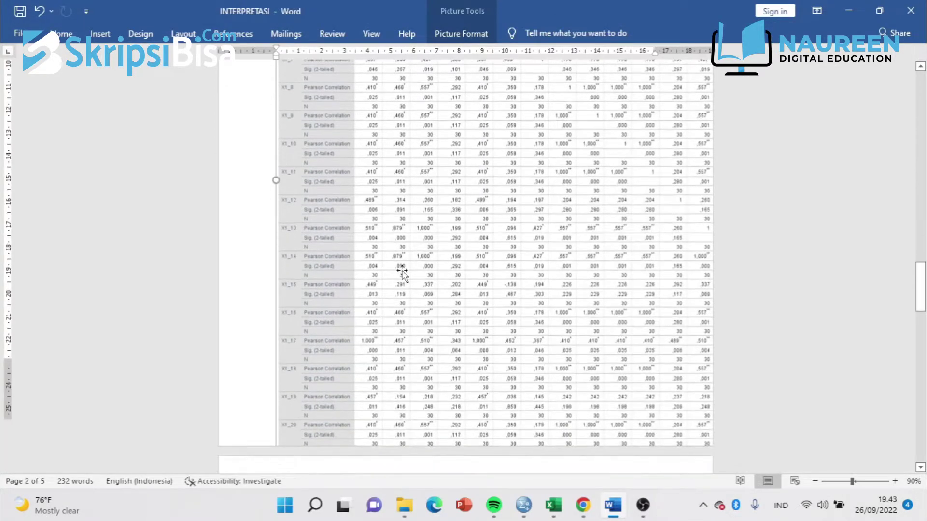
{"action": "scroll", "coordinate": [390, 236], "scroll_direction": "up", "scroll_amount": 12}
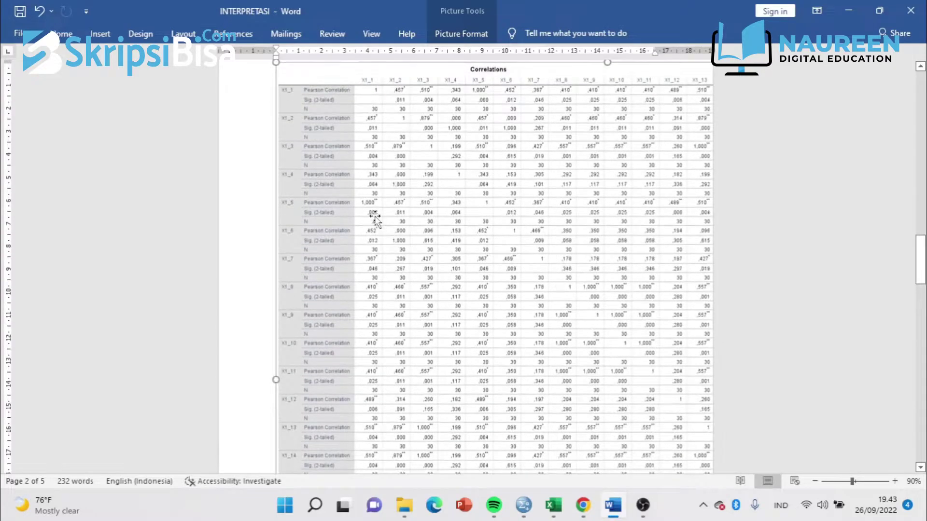
{"action": "left_click_drag", "start_coordinate": [275, 175], "coordinate": [747, 424]}
{"action": "scroll", "coordinate": [675, 401], "scroll_direction": "down", "scroll_amount": 6}
{"action": "scroll", "coordinate": [505, 299], "scroll_direction": "up", "scroll_amount": 6}
{"action": "scroll", "coordinate": [502, 290], "scroll_direction": "up", "scroll_amount": 1}
{"action": "scroll", "coordinate": [498, 285], "scroll_direction": "down", "scroll_amount": 1}
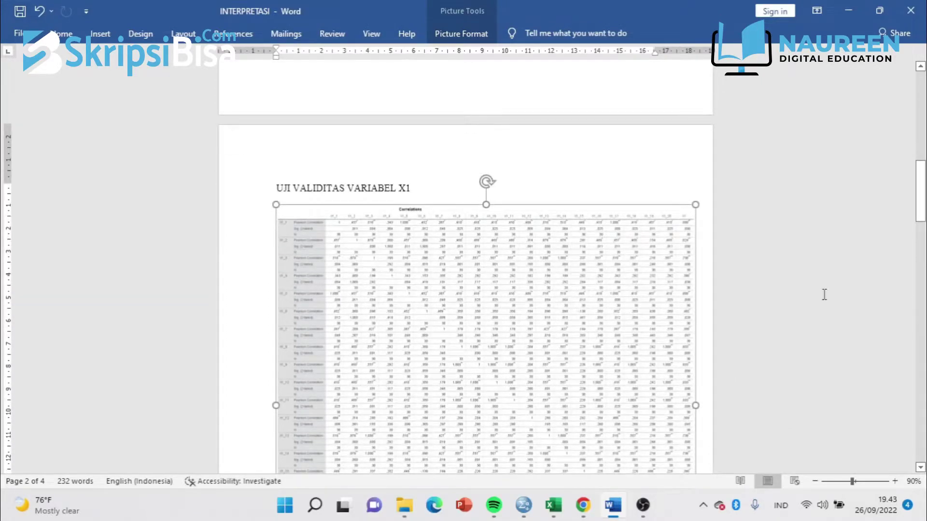
{"action": "left_click", "coordinate": [564, 200]}
{"action": "scroll", "coordinate": [476, 259], "scroll_direction": "down", "scroll_amount": 7}
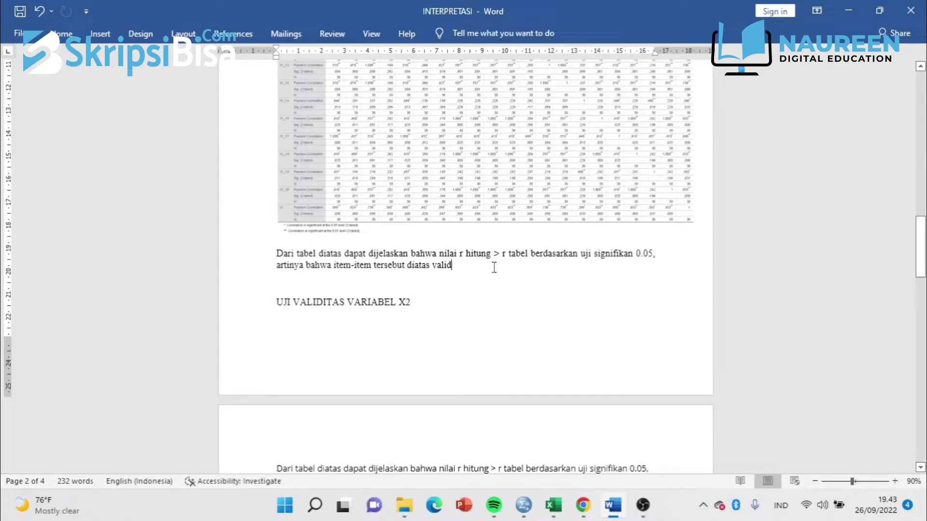
- Switch to the SPSS output to check the first item's correlation with X1, and close the LATIHAN INPUT DATA SPSS workbook in Excel
{"action": "key", "text": "alt+Tab"}
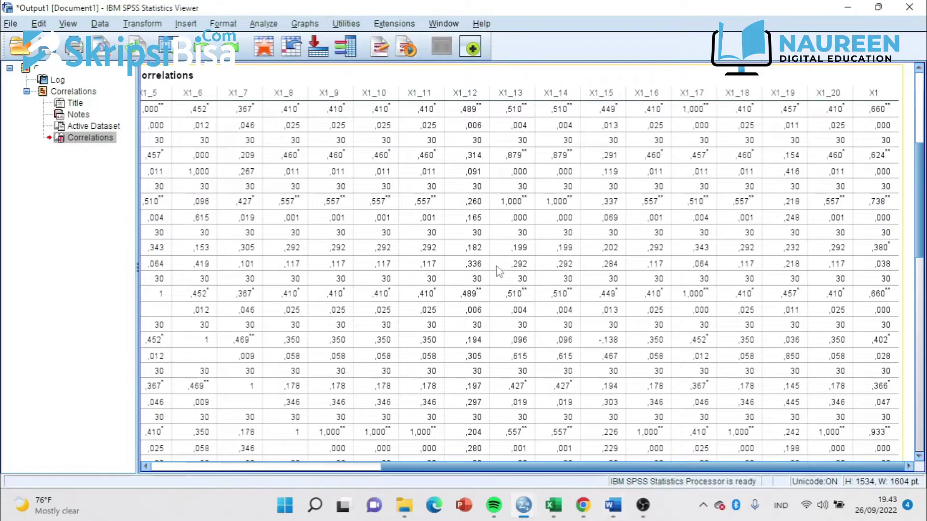
{"action": "left_click", "coordinate": [877, 113]}
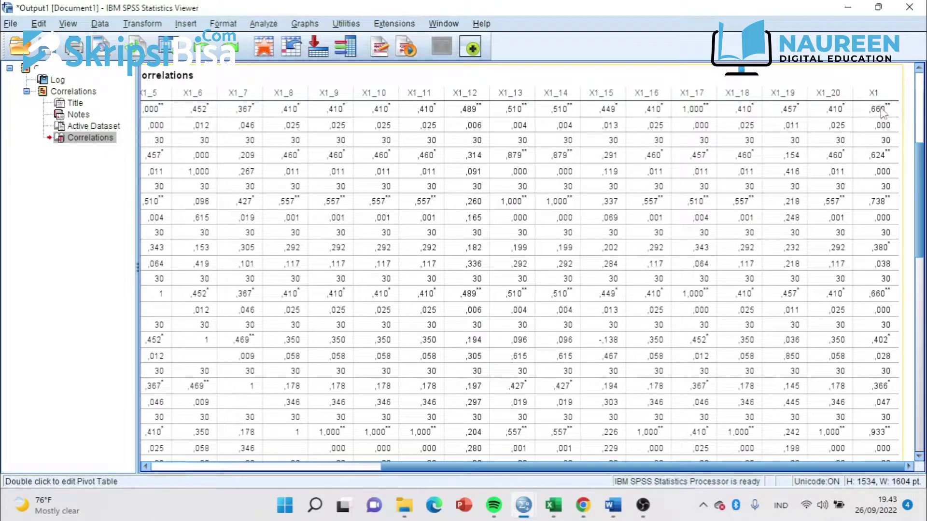
{"action": "left_click", "coordinate": [553, 505]}
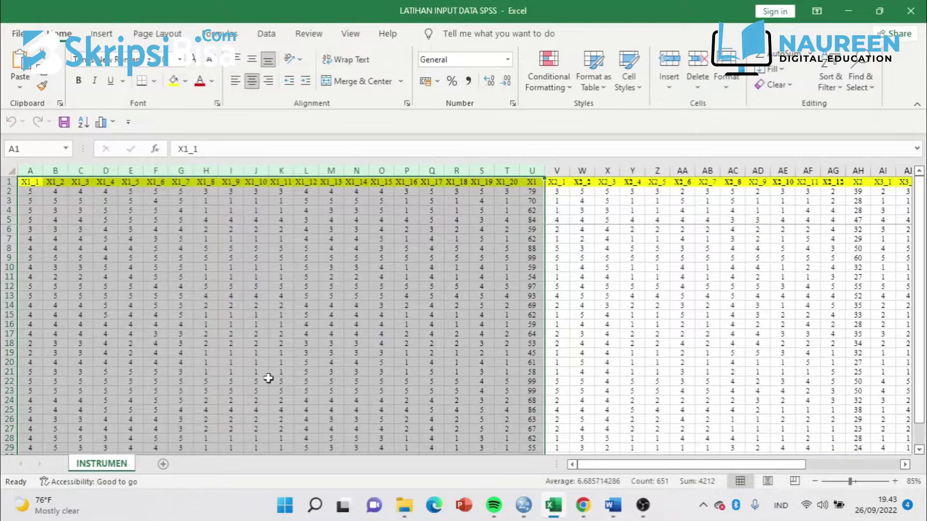
{"action": "left_click", "coordinate": [911, 10]}
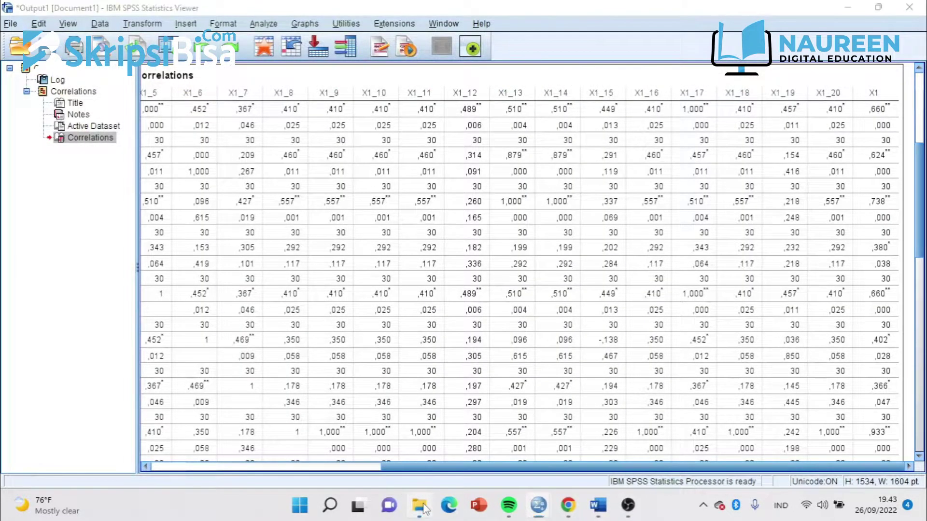
- Open the LATIHAN UJI VALIDITAS DAN RELIABILITAS workbook from its folder inside VIDEO MAHIR SPSS in File Explorer
{"action": "left_click", "coordinate": [421, 506]}
{"action": "left_click", "coordinate": [87, 72]}
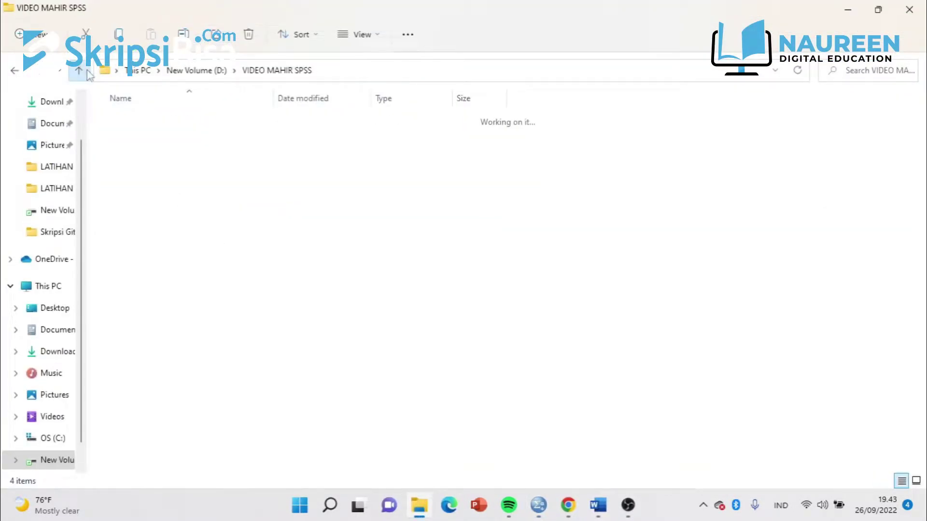
{"action": "double_click", "coordinate": [183, 144]}
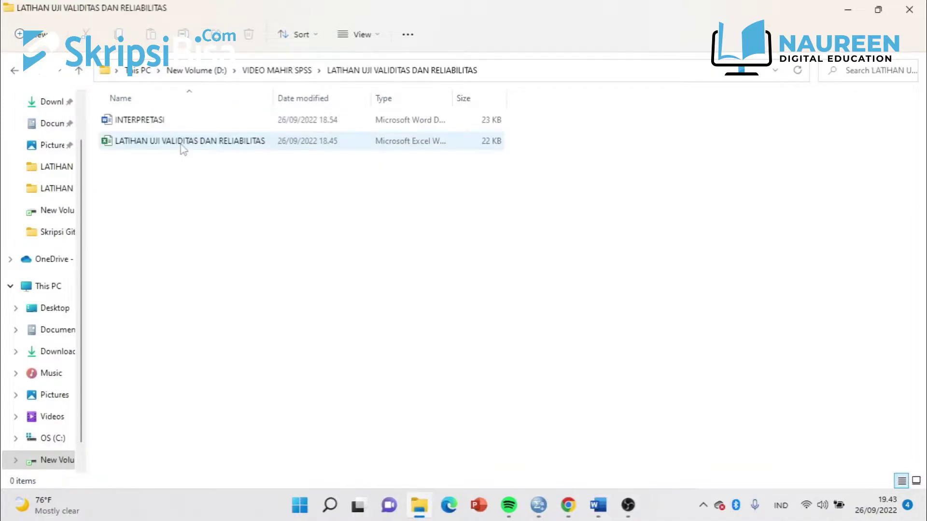
{"action": "left_click", "coordinate": [148, 142]}
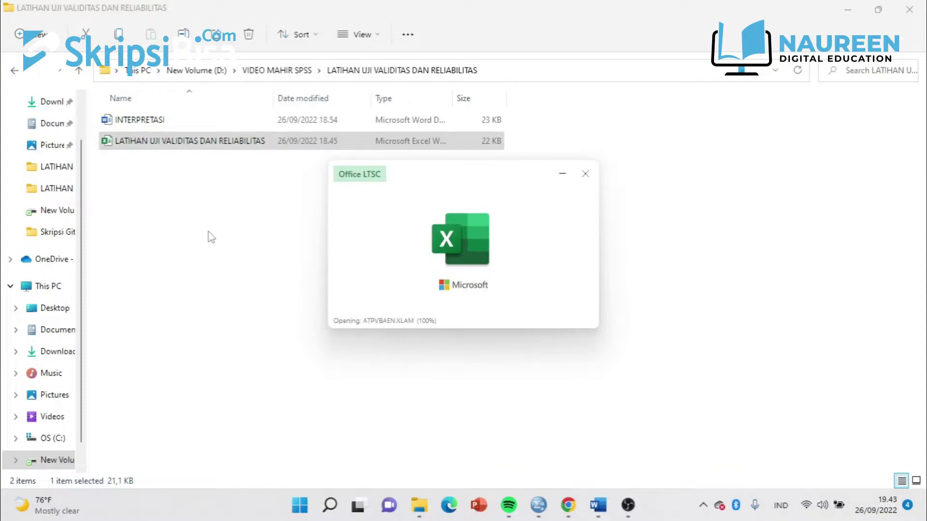
- Copy the first table on Sheet1, from No to Keterangan, with its header and all 20 items
{"action": "scroll", "coordinate": [449, 316], "scroll_direction": "down", "scroll_amount": 5}
{"action": "scroll", "coordinate": [448, 316], "scroll_direction": "up", "scroll_amount": 5}
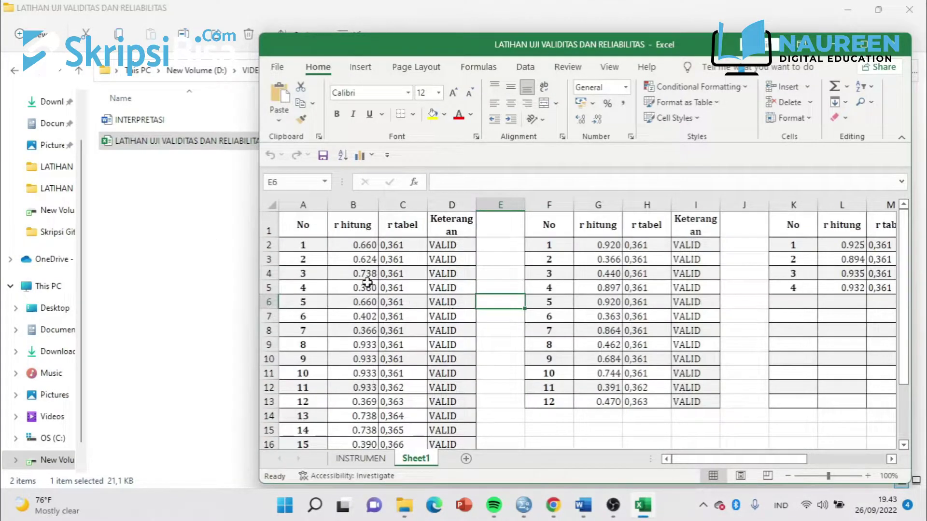
{"action": "left_click_drag", "start_coordinate": [299, 221], "coordinate": [462, 394]}
{"action": "key", "text": "ctrl+c"}
- Switch to the INTERPRETASI document in Word and paste the table on a new page after the X1 interpretation paragraph
{"action": "key", "text": "alt+Tab"}
{"action": "key", "text": "alt+Tab"}
{"action": "key", "text": "Tab"}
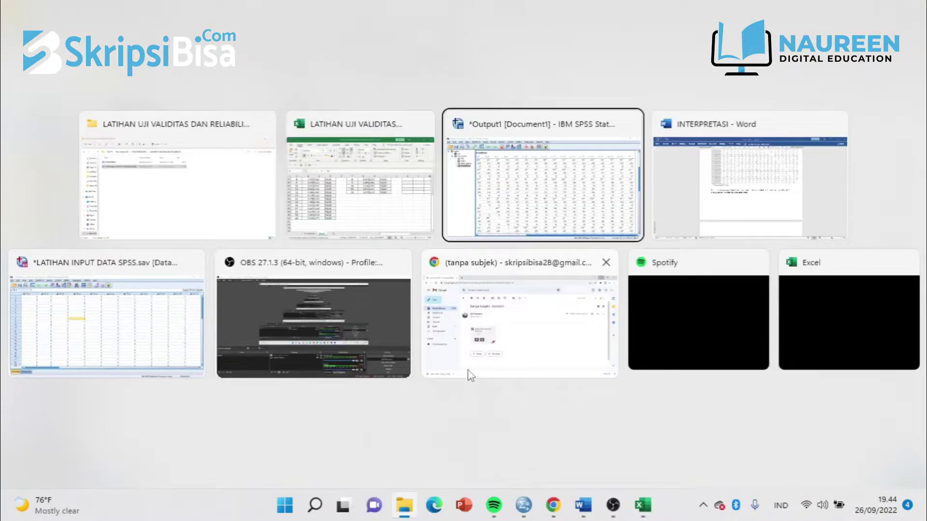
{"action": "key", "text": "alt+Tab"}
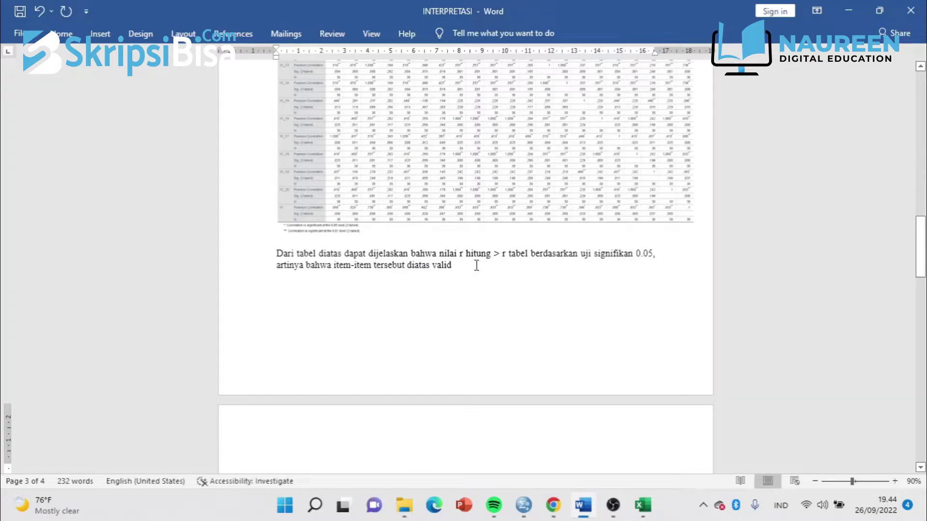
{"action": "key", "text": "Return"}
{"action": "key", "text": "ctrl+Return"}
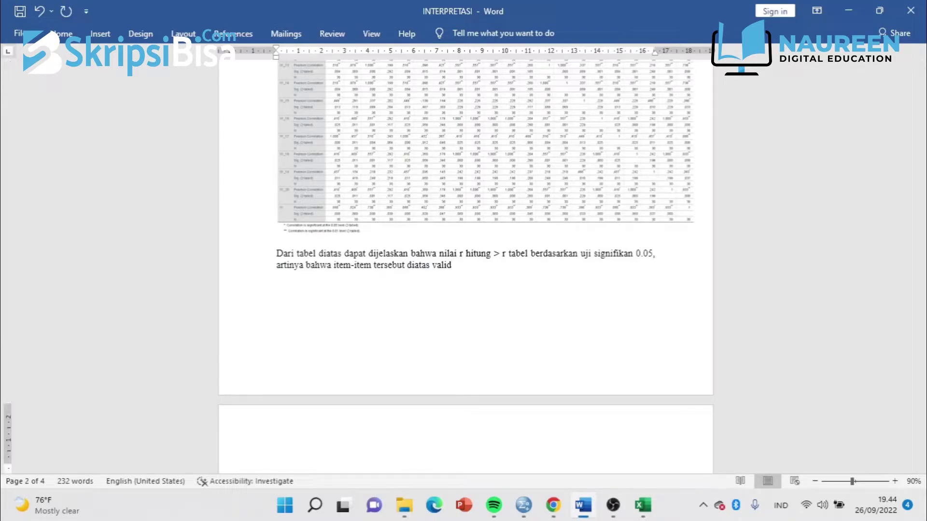
{"action": "key", "text": "ctrl+v"}
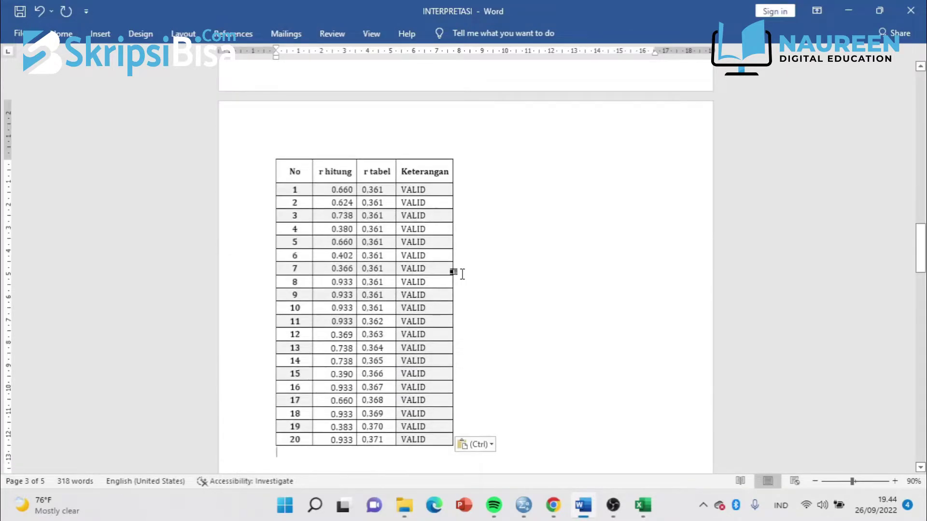
{"action": "scroll", "coordinate": [463, 277], "scroll_direction": "up", "scroll_amount": 4}
{"action": "scroll", "coordinate": [459, 269], "scroll_direction": "down", "scroll_amount": 5}
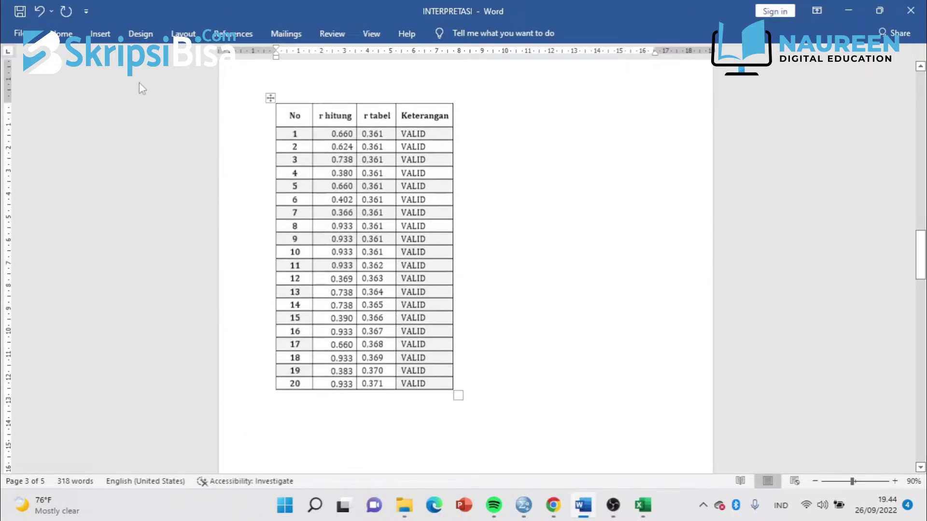
- Compare the r hitung values of the first items in the Word table with the X1 column of the SPSS Correlations output
{"action": "left_click", "coordinate": [300, 134]}
{"action": "left_click_drag", "start_coordinate": [323, 131], "coordinate": [355, 133]}
{"action": "key", "text": "alt+Tab"}
{"action": "key", "text": "alt+Tab"}
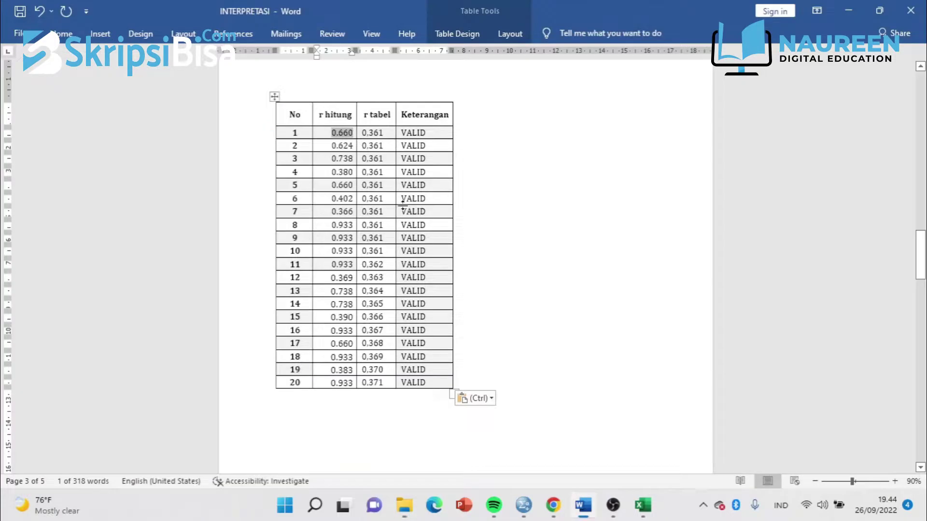
{"action": "key", "text": "alt+Tab"}
{"action": "key", "text": "alt+Tab"}
{"action": "key", "text": "alt+Tab"}
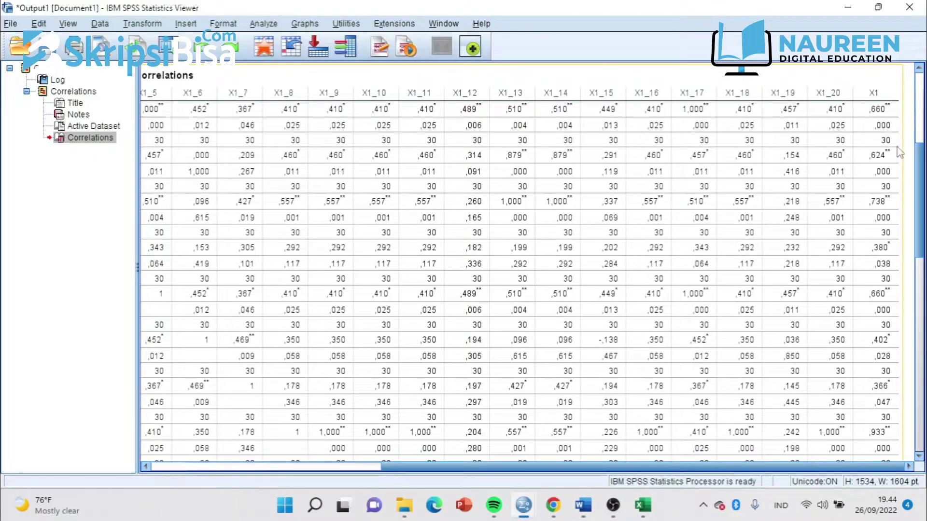
{"action": "key", "text": "alt+Tab"}
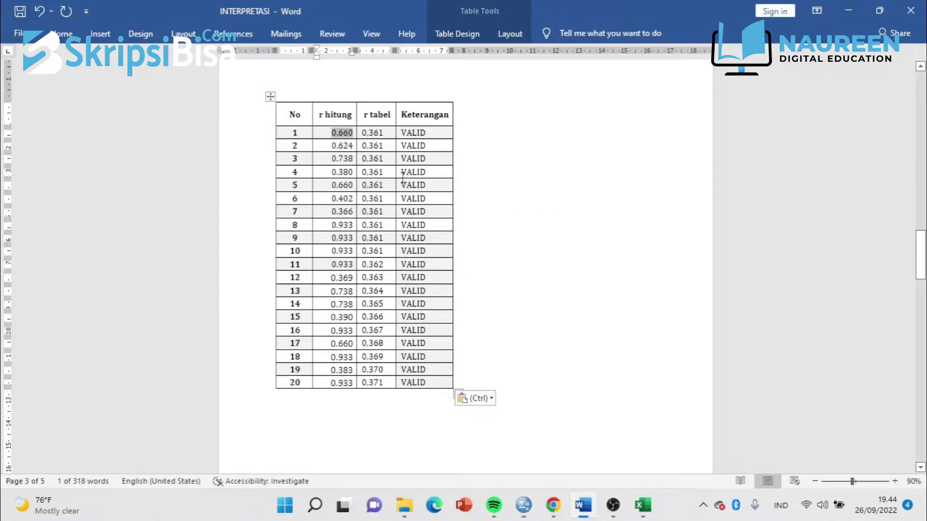
{"action": "left_click", "coordinate": [339, 145]}
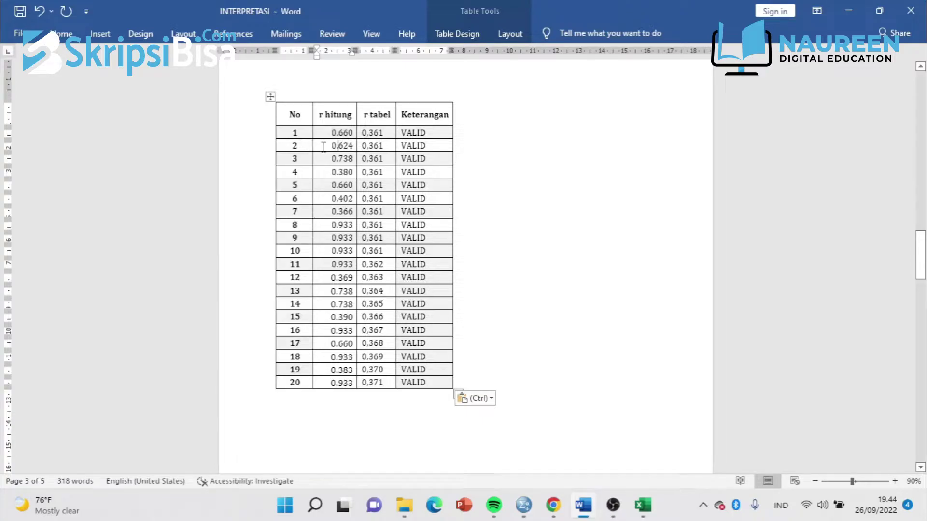
{"action": "key", "text": "alt+Tab"}
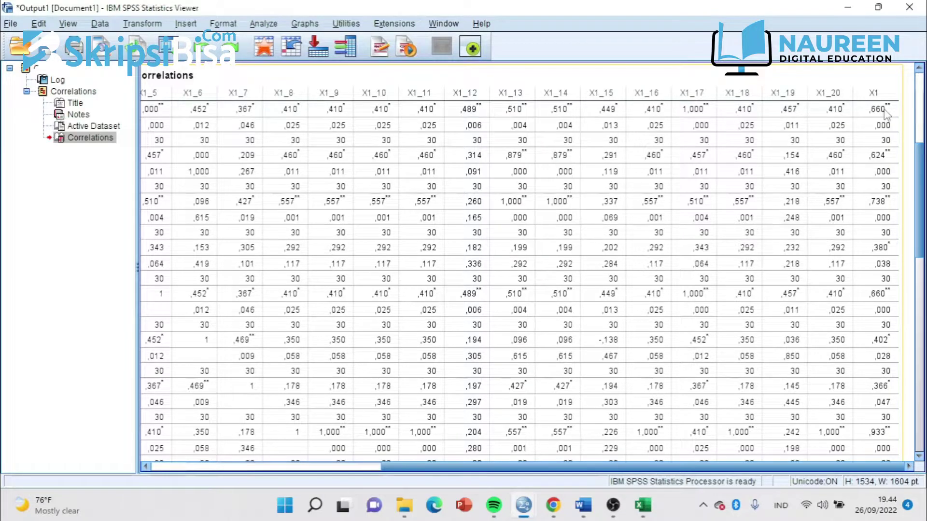
{"action": "key", "text": "alt+Tab"}
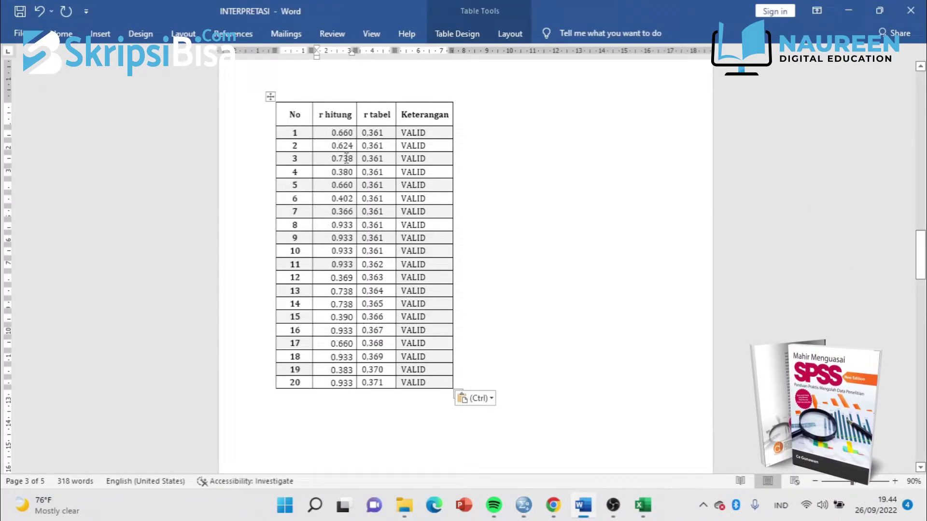
- Select the r hitung column of the pasted table and keep Word's ribbon permanently expanded
{"action": "left_click", "coordinate": [342, 99]}
{"action": "key", "text": "ctrl+c"}
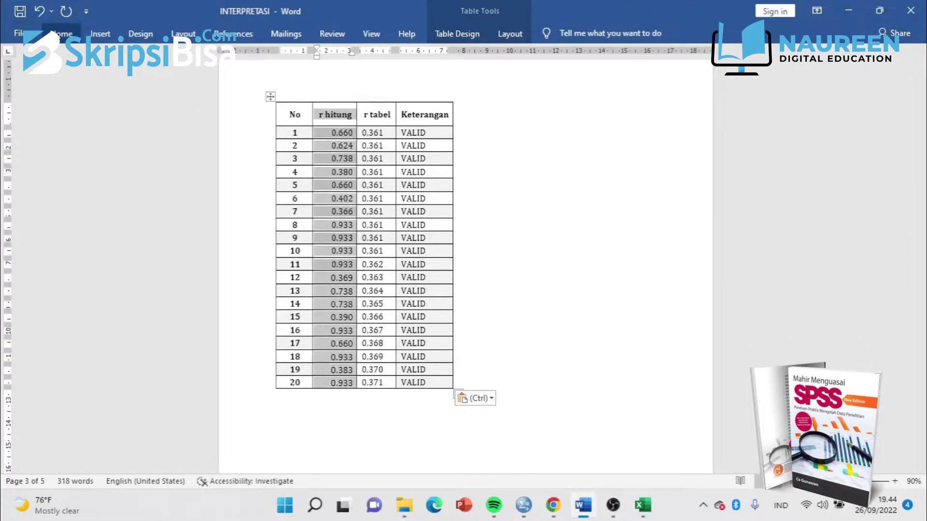
{"action": "left_click", "coordinate": [60, 34]}
{"action": "left_click", "coordinate": [917, 102]}
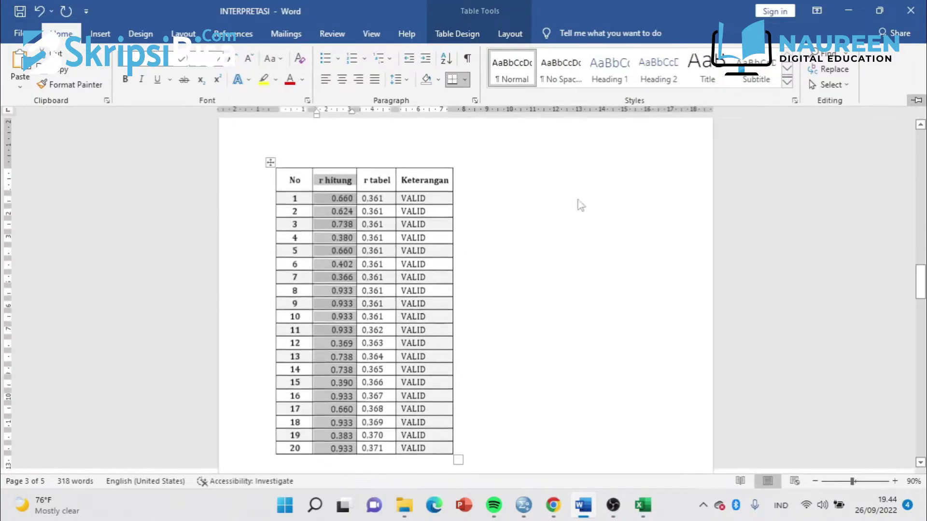
{"action": "key", "text": "ctrl+v"}
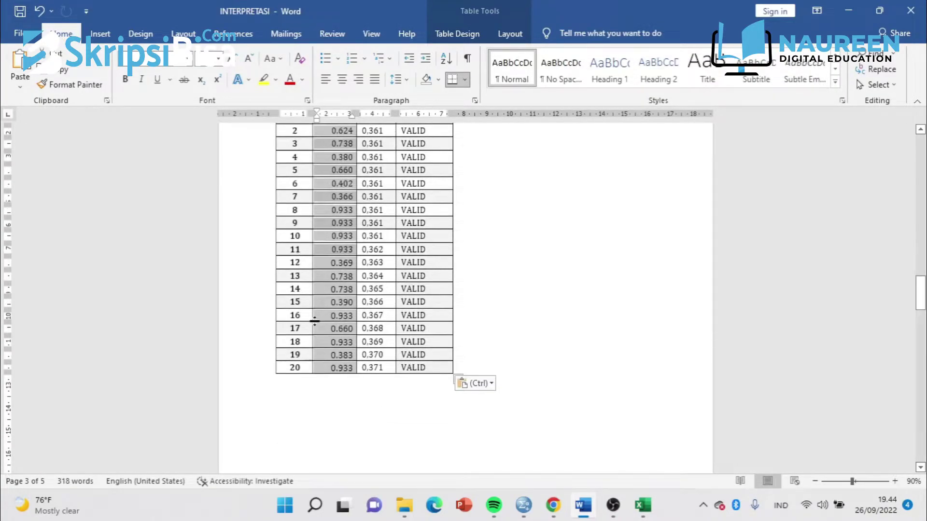
- Switch to the SPSS output and examine the X1 column correlations for the remaining items down to X1_20
{"action": "key", "text": "alt+Tab"}
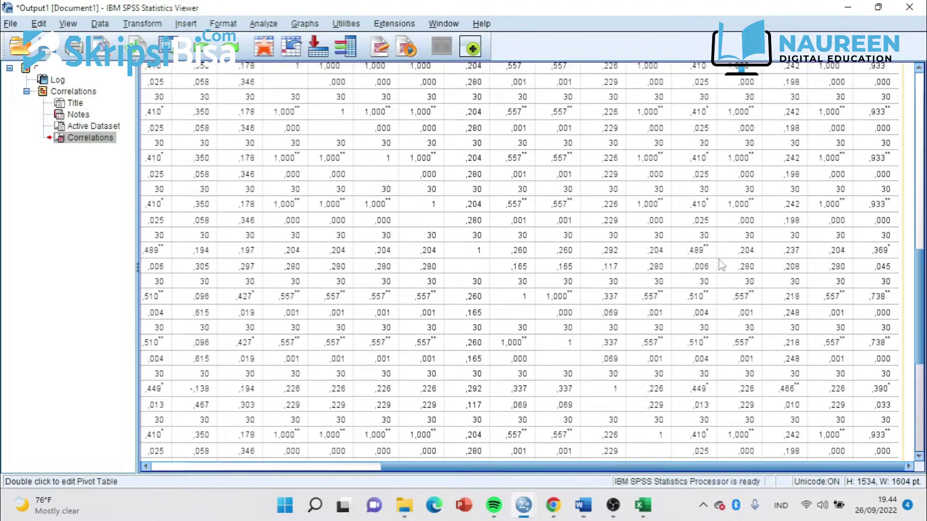
{"action": "scroll", "coordinate": [721, 264], "scroll_direction": "down", "scroll_amount": 10}
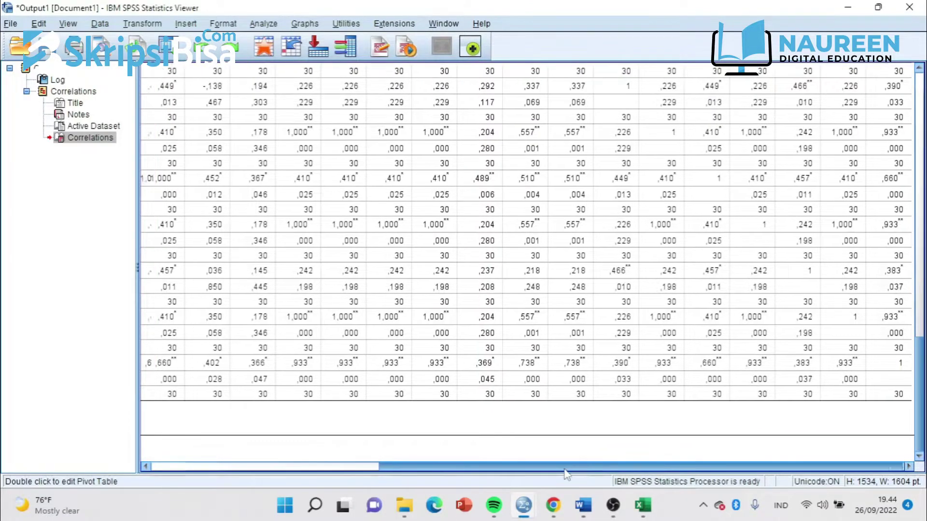
{"action": "left_click_drag", "start_coordinate": [565, 467], "coordinate": [335, 483]}
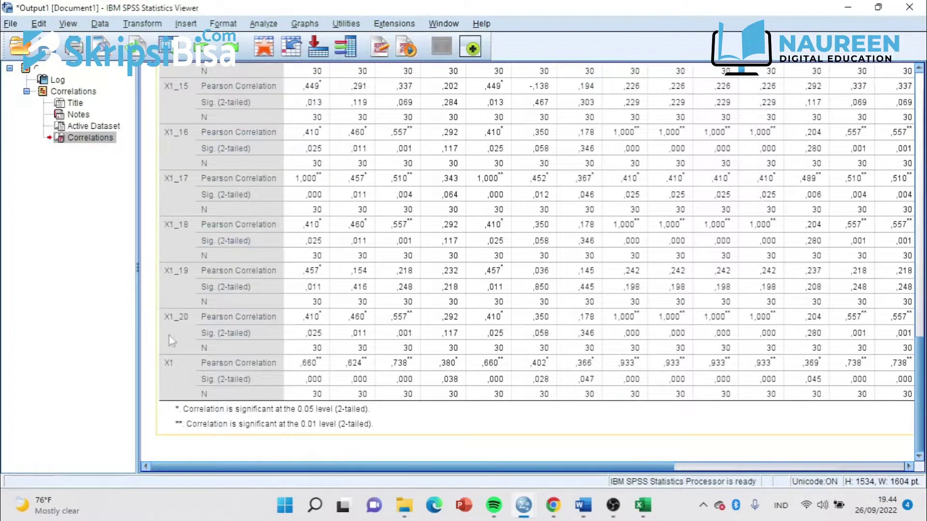
{"action": "scroll", "coordinate": [187, 326], "scroll_direction": "up", "scroll_amount": 10}
{"action": "scroll", "coordinate": [662, 331], "scroll_direction": "down", "scroll_amount": 10}
{"action": "scroll", "coordinate": [661, 331], "scroll_direction": "right", "scroll_amount": 5}
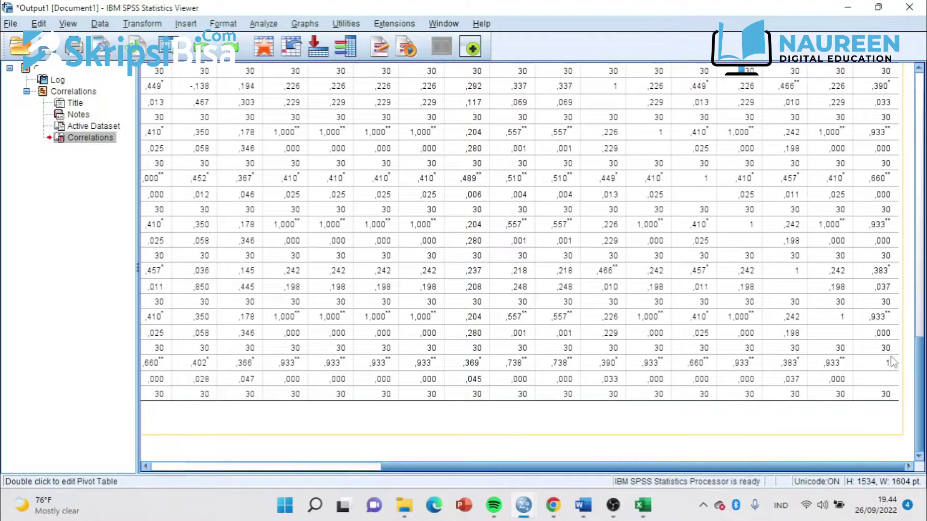
- Return to the INTERPRETASI document in Word and select the r hitung column of the X1 table
{"action": "scroll", "coordinate": [879, 323], "scroll_direction": "up", "scroll_amount": 10}
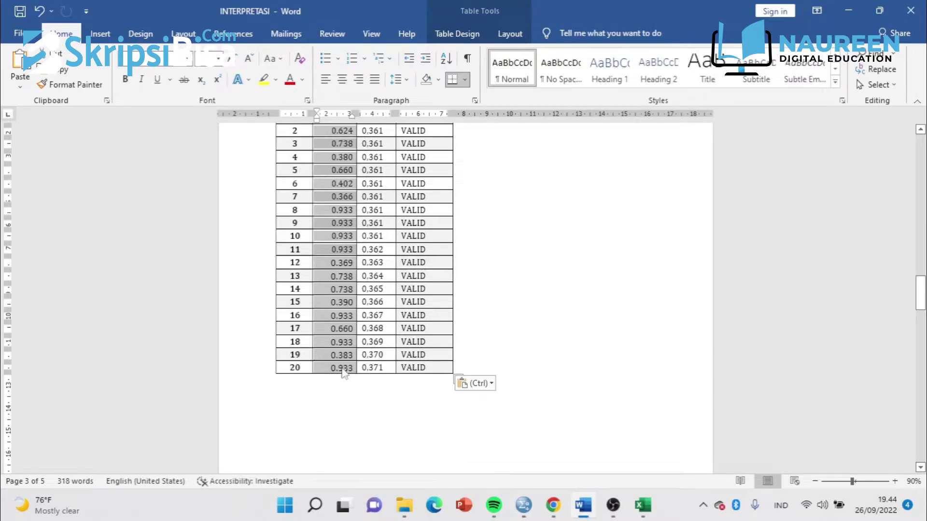
{"action": "left_click", "coordinate": [343, 369]}
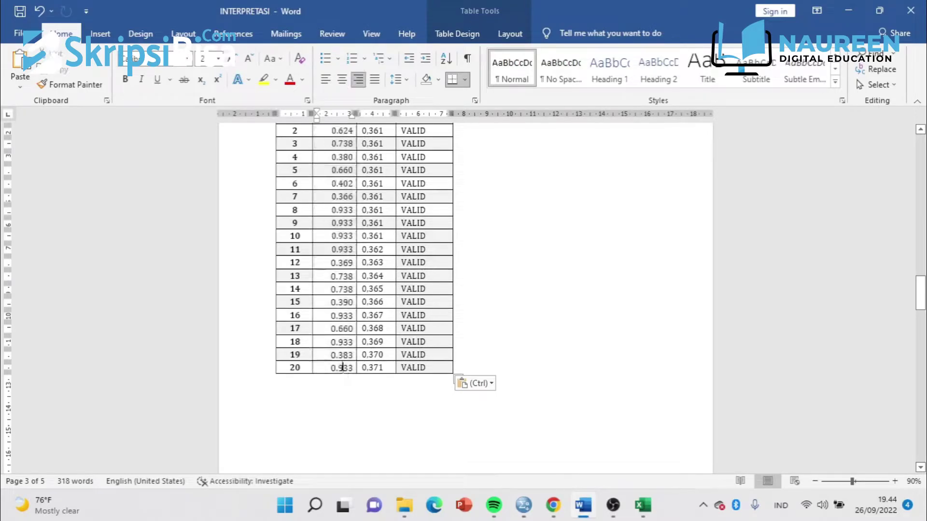
{"action": "scroll", "coordinate": [329, 286], "scroll_direction": "up", "scroll_amount": 3}
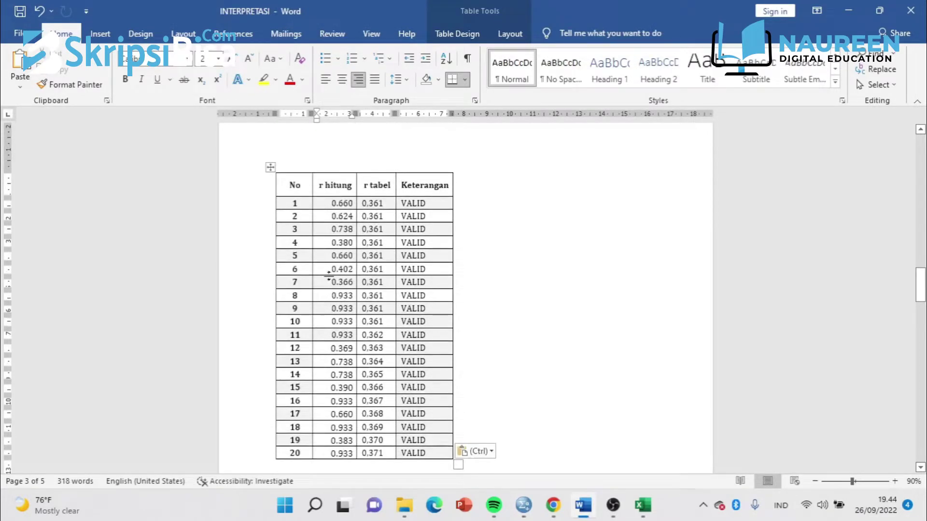
{"action": "left_click", "coordinate": [338, 165]}
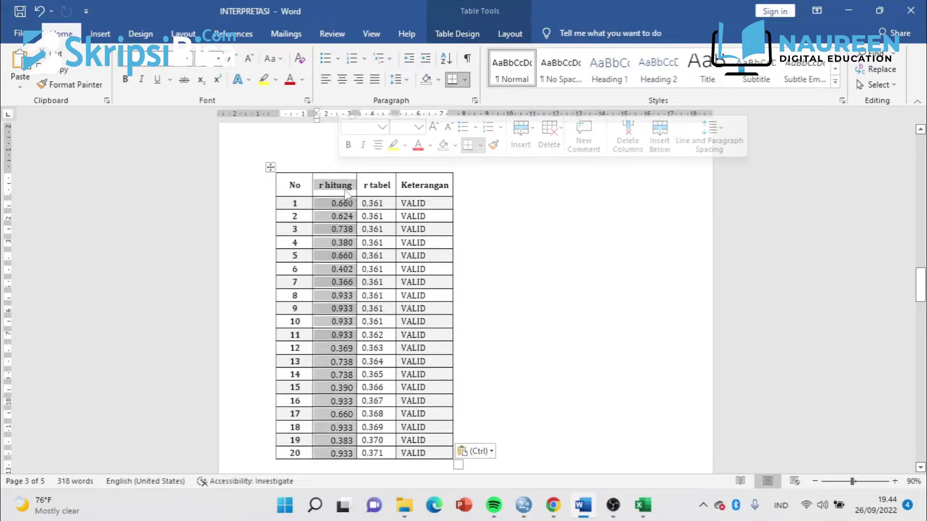
- Compare the r hitung > r tabel statement in the X1 interpretation paragraph with the r tabel column of the table
{"action": "scroll", "coordinate": [396, 260], "scroll_direction": "up", "scroll_amount": 5}
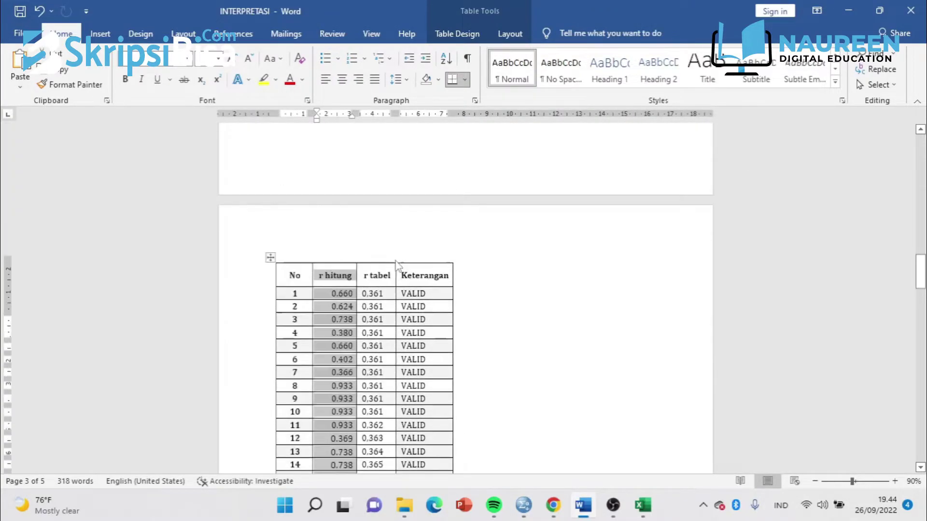
{"action": "scroll", "coordinate": [396, 260], "scroll_direction": "up", "scroll_amount": 1}
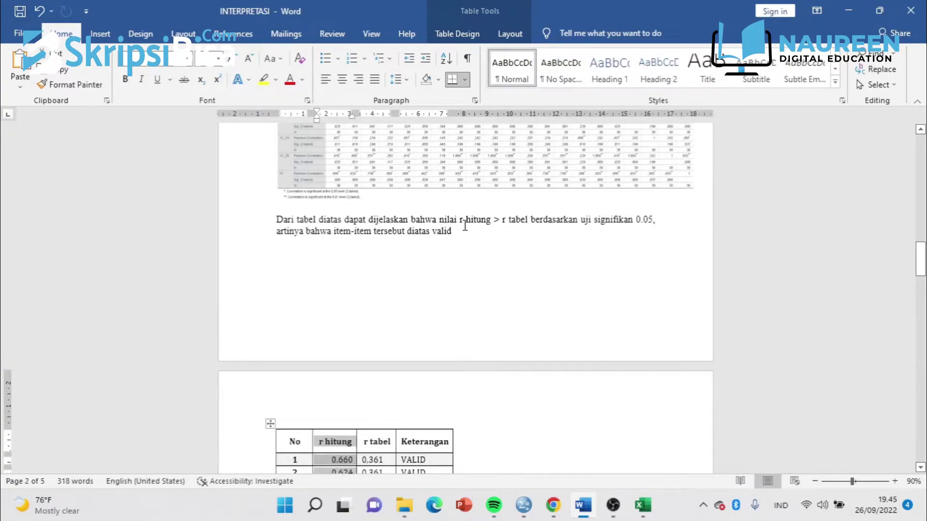
{"action": "left_click_drag", "start_coordinate": [502, 221], "coordinate": [531, 223]}
{"action": "left_click", "coordinate": [531, 223]}
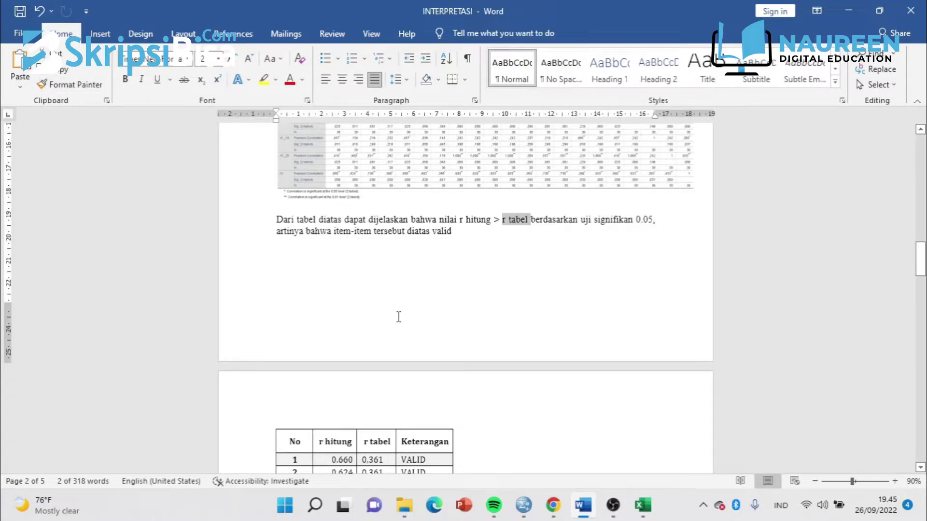
{"action": "scroll", "coordinate": [379, 320], "scroll_direction": "down", "scroll_amount": 6}
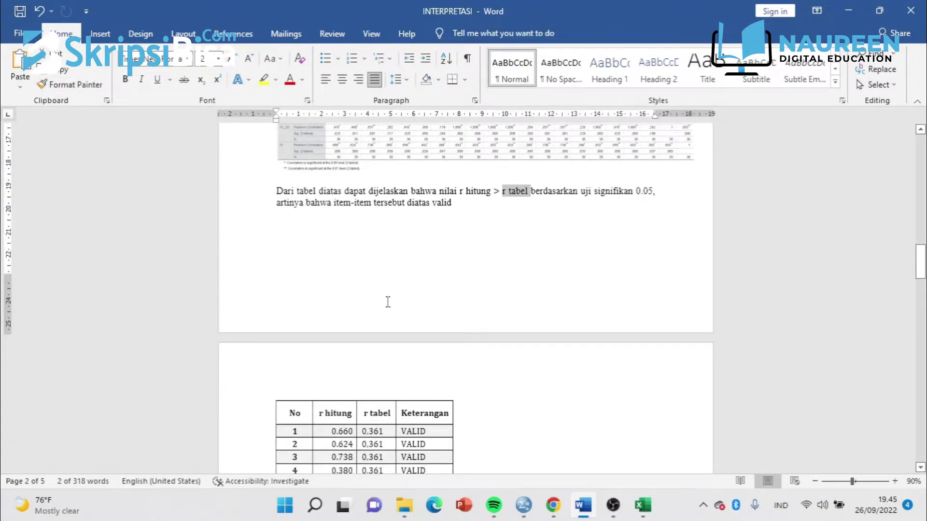
{"action": "scroll", "coordinate": [388, 301], "scroll_direction": "down", "scroll_amount": 5}
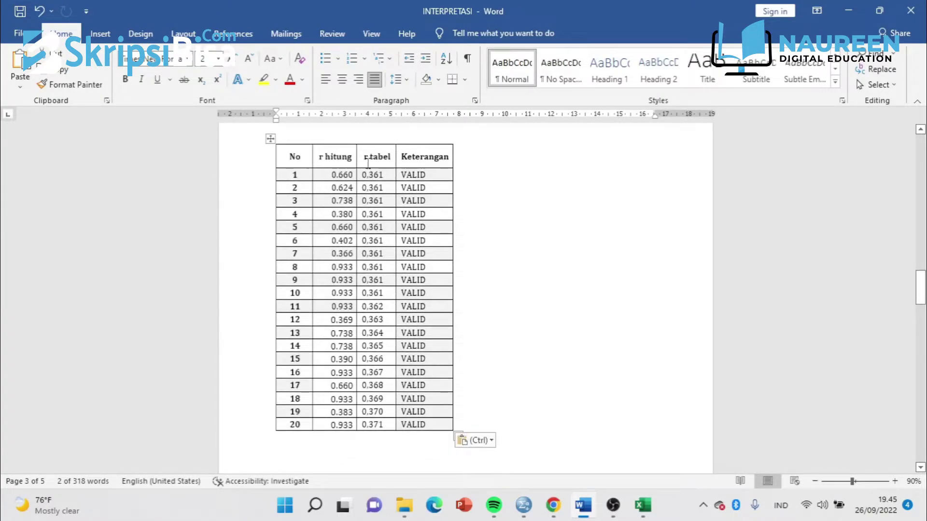
{"action": "left_click_drag", "start_coordinate": [364, 156], "coordinate": [391, 157]}
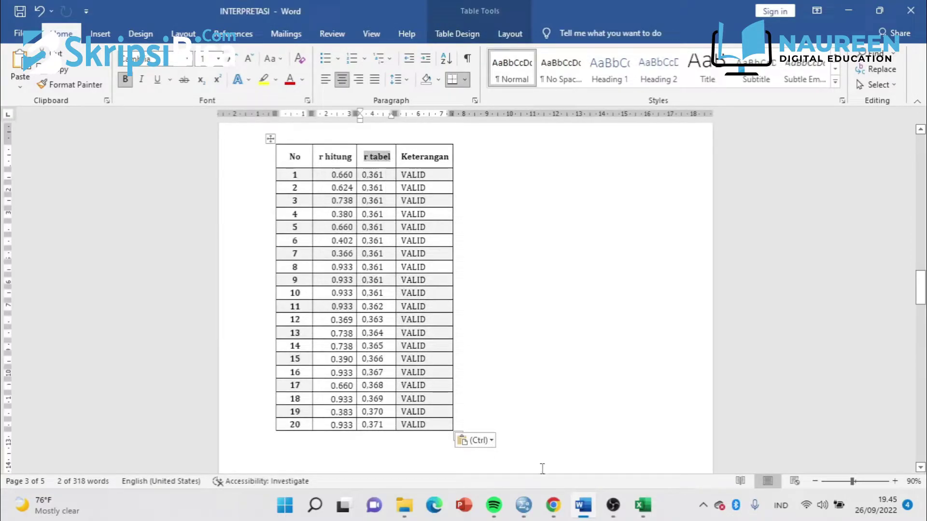
- Switch to Excel, examine the respondent rows on the INSTRUMEN sheet, then close the workbook and return to Word
{"action": "mouse_move", "coordinate": [554, 507]}
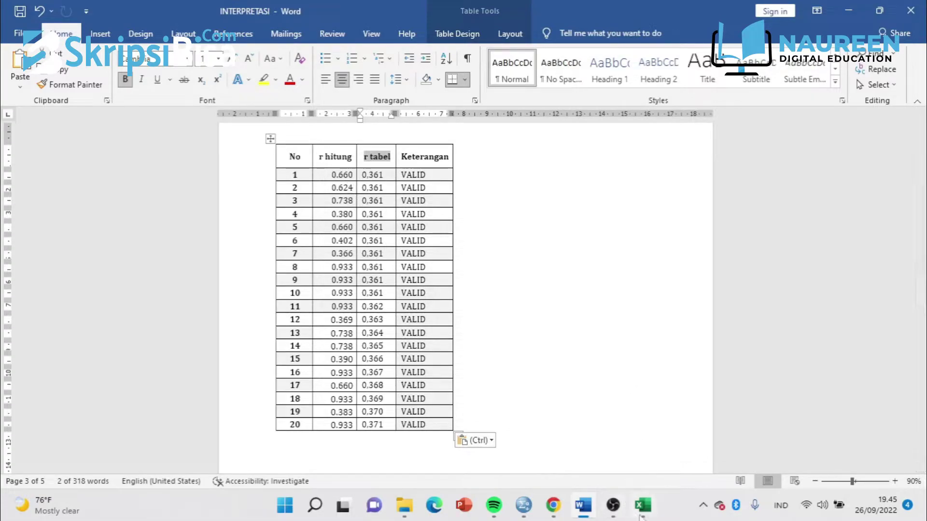
{"action": "mouse_move", "coordinate": [642, 515]}
{"action": "left_click", "coordinate": [635, 449]}
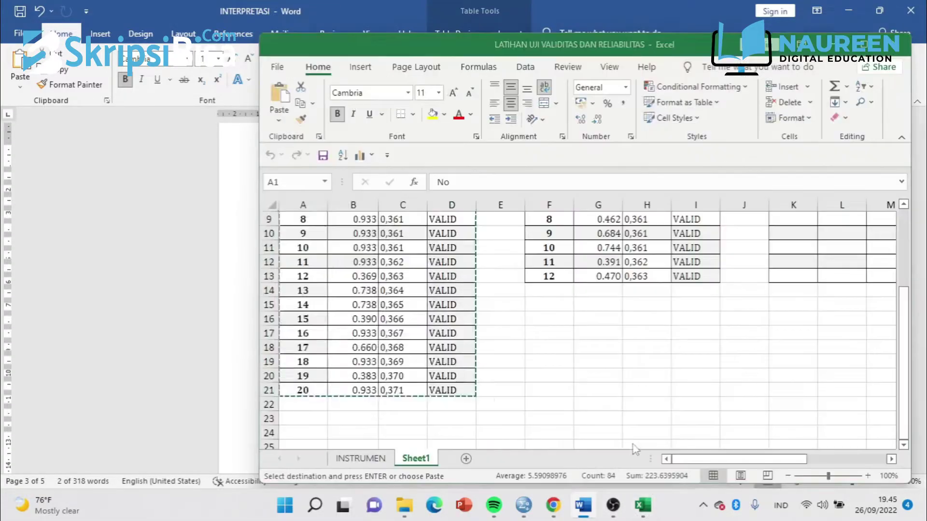
{"action": "key", "text": "Return"}
{"action": "scroll", "coordinate": [349, 294], "scroll_direction": "down", "scroll_amount": 3}
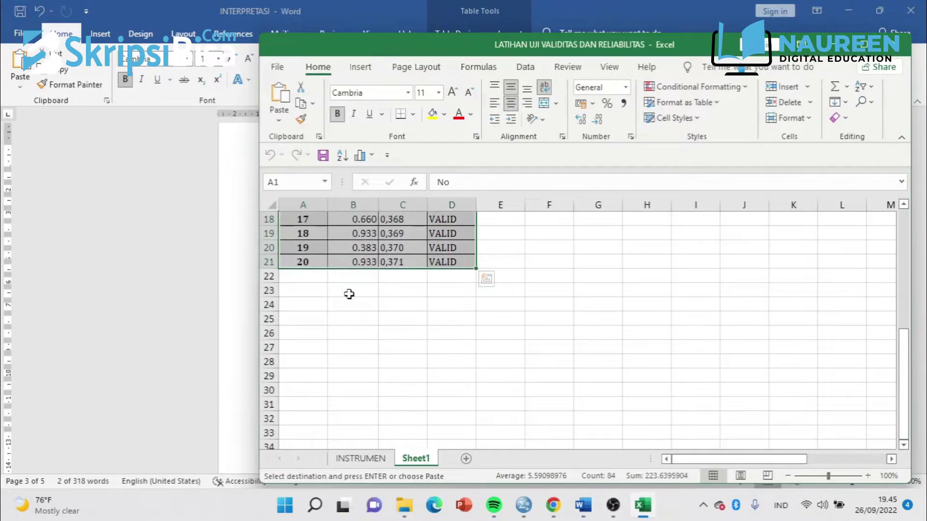
{"action": "scroll", "coordinate": [349, 294], "scroll_direction": "up", "scroll_amount": 4}
{"action": "left_click", "coordinate": [361, 458]}
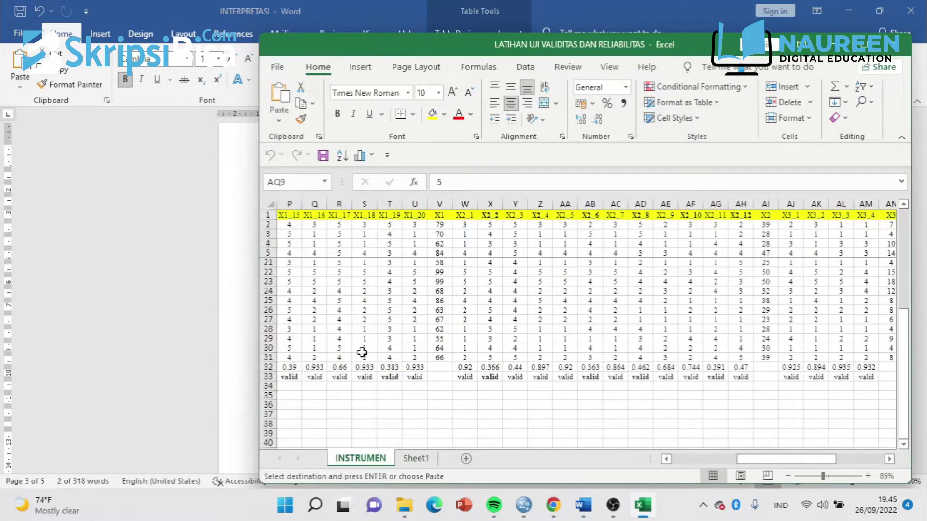
{"action": "scroll", "coordinate": [432, 381], "scroll_direction": "up", "scroll_amount": 4}
{"action": "scroll", "coordinate": [432, 372], "scroll_direction": "down", "scroll_amount": 4}
{"action": "left_click", "coordinate": [268, 348]}
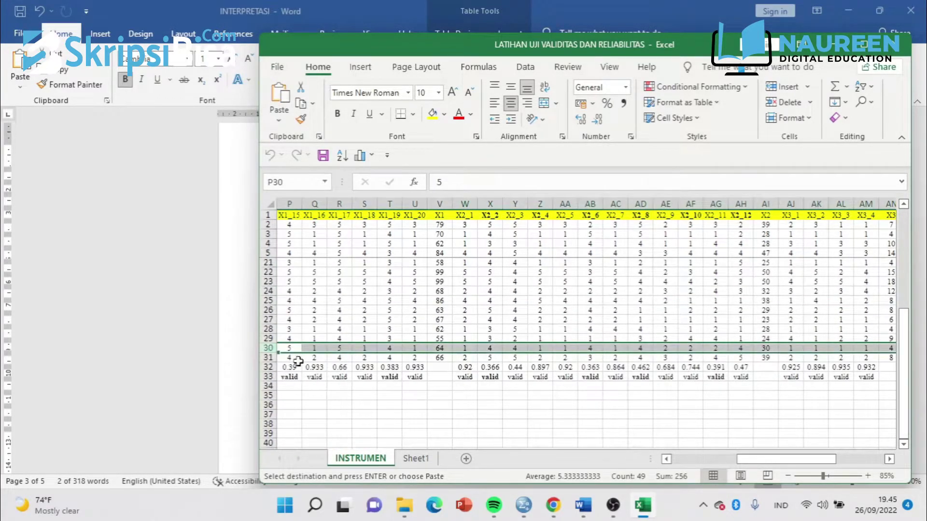
{"action": "scroll", "coordinate": [318, 353], "scroll_direction": "up", "scroll_amount": 5}
{"action": "scroll", "coordinate": [325, 352], "scroll_direction": "down", "scroll_amount": 1}
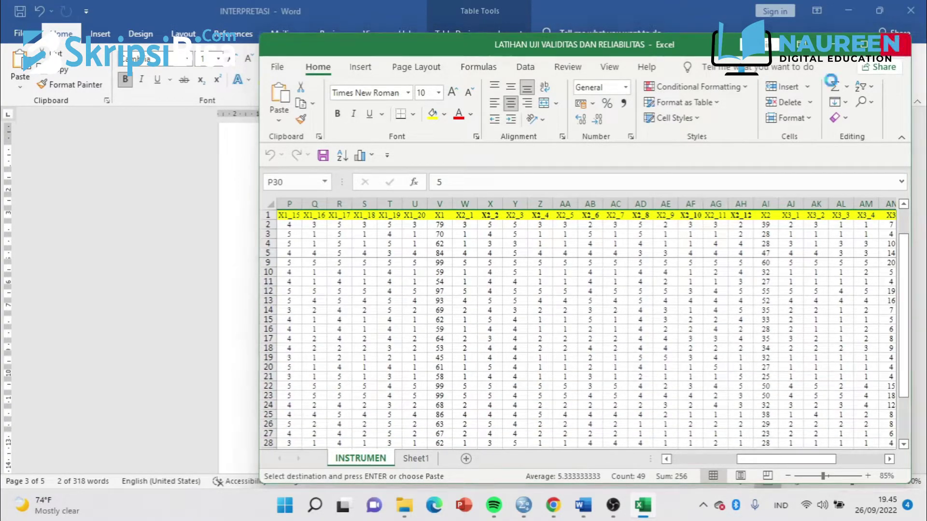
{"action": "key", "text": "alt+Tab"}
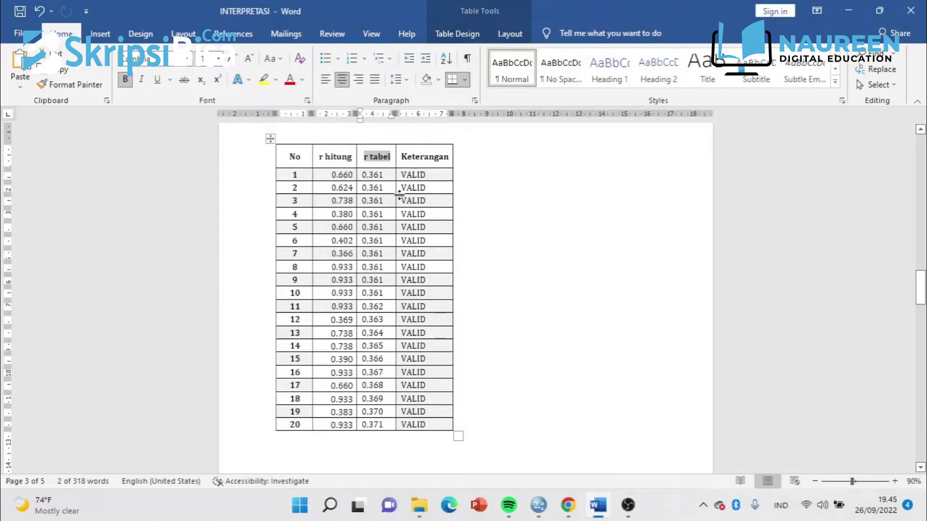
- Compare the r hitung values of the first items with their r tabel values in the Word table
{"action": "left_click", "coordinate": [381, 175]}
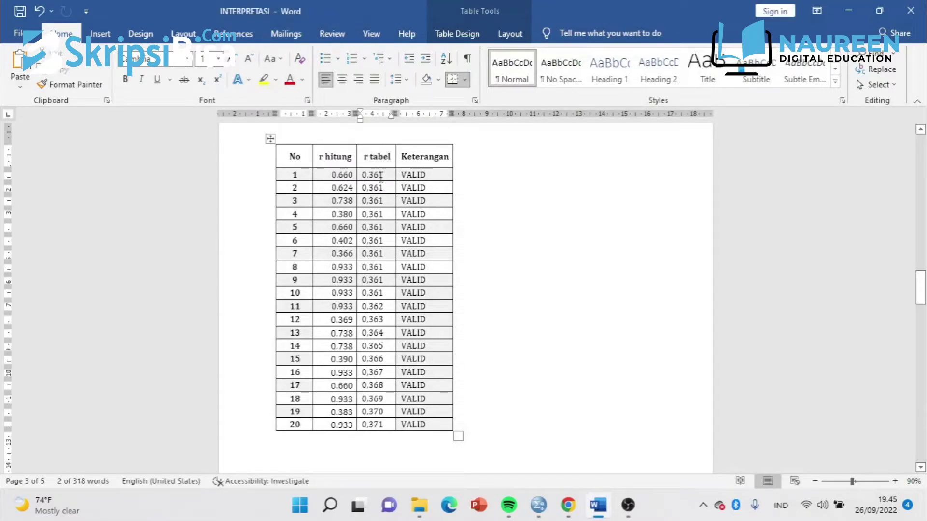
{"action": "double_click", "coordinate": [375, 177]}
{"action": "left_click_drag", "start_coordinate": [388, 180], "coordinate": [392, 427]}
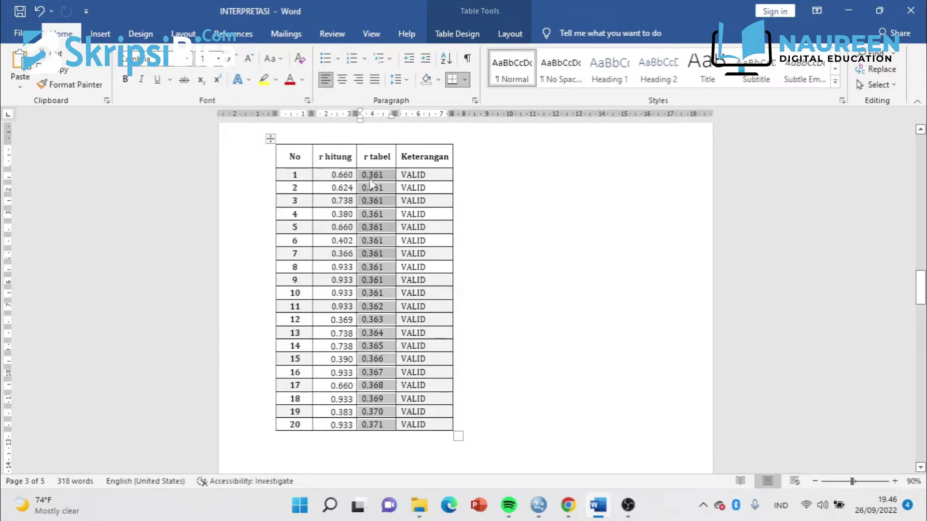
{"action": "left_click", "coordinate": [340, 176]}
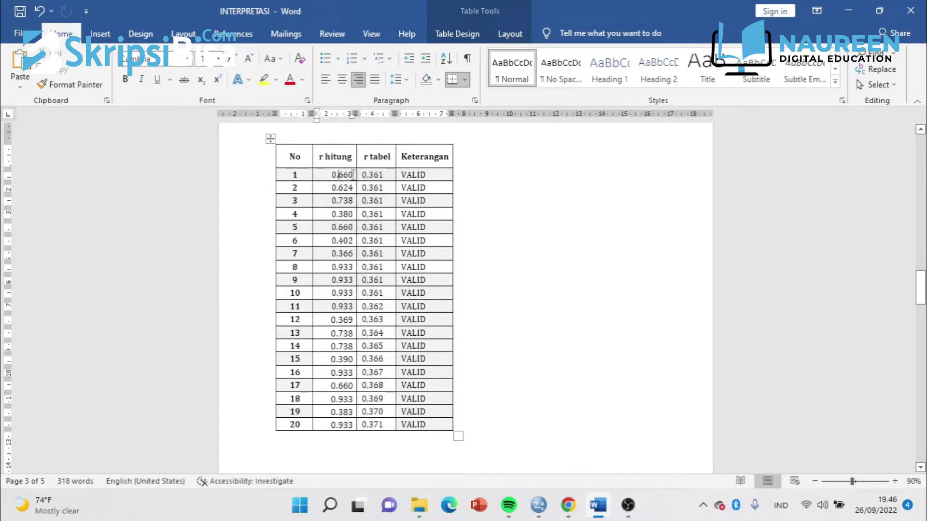
{"action": "left_click_drag", "start_coordinate": [332, 175], "coordinate": [375, 178]}
{"action": "left_click", "coordinate": [365, 175]}
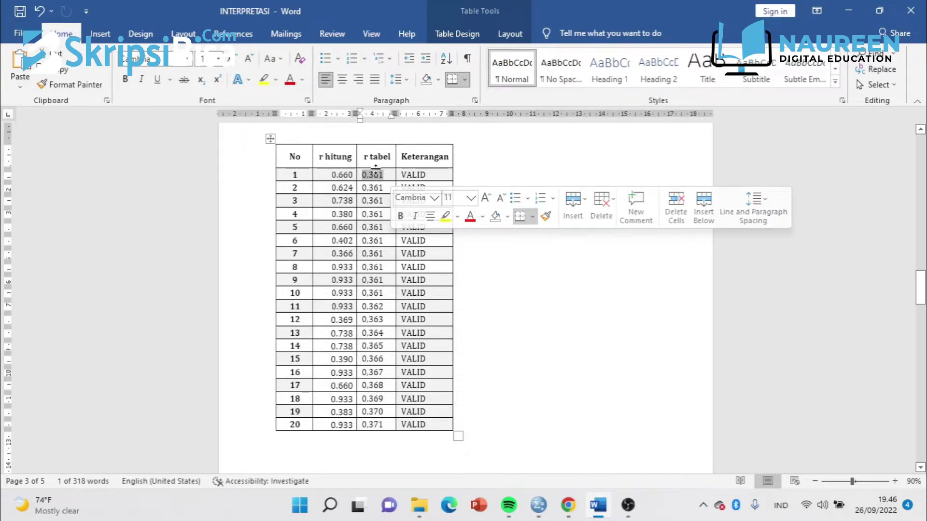
{"action": "left_click_drag", "start_coordinate": [338, 175], "coordinate": [340, 185]}
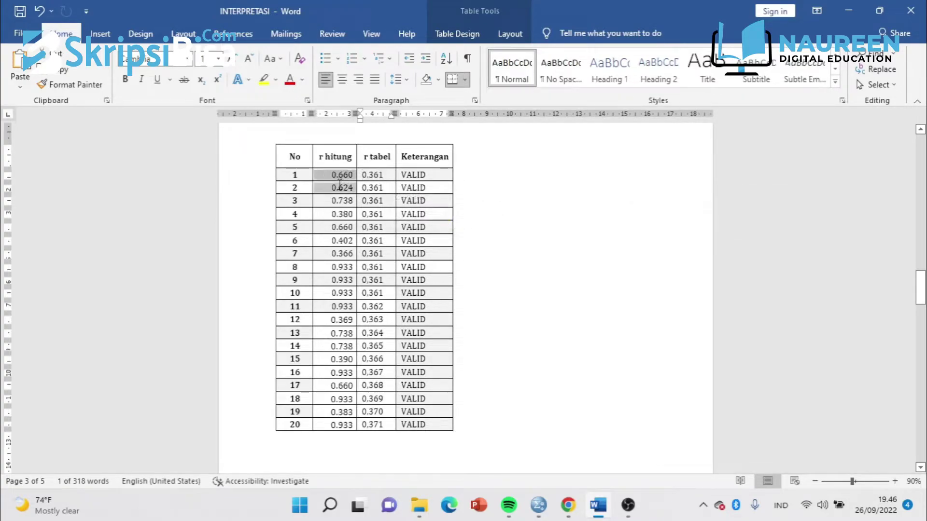
{"action": "left_click", "coordinate": [337, 188]}
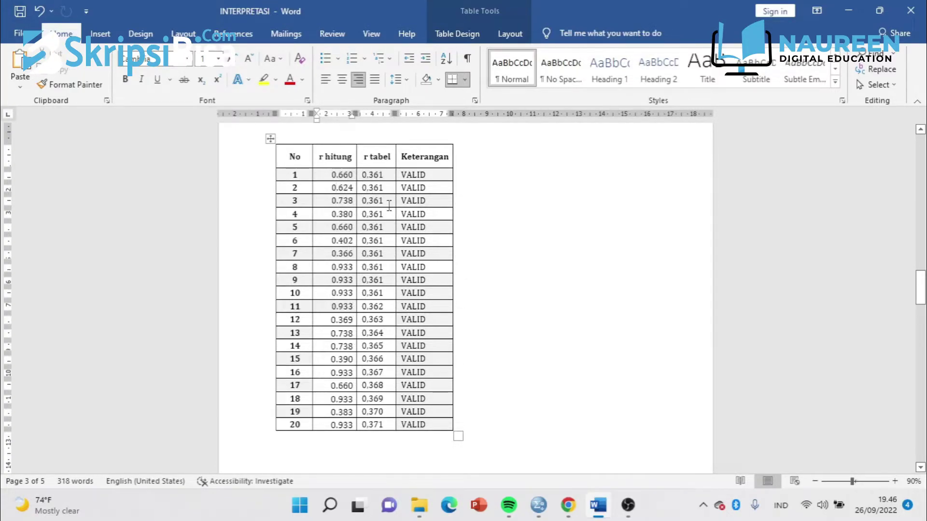
- Review the UJI VALIDITAS VARIABEL X1 section from its heading and Correlations picture down to the validity table
{"action": "scroll", "coordinate": [389, 205], "scroll_direction": "up", "scroll_amount": 10}
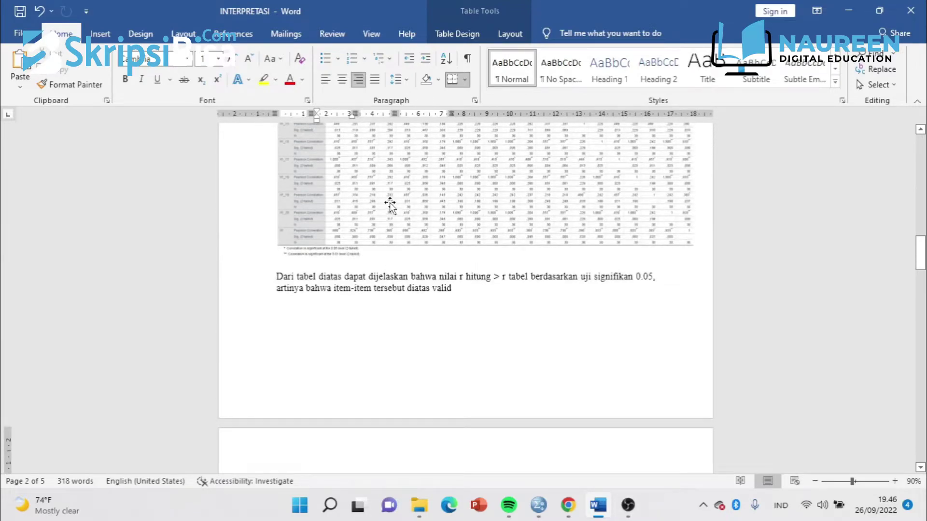
{"action": "scroll", "coordinate": [389, 201], "scroll_direction": "up", "scroll_amount": 5}
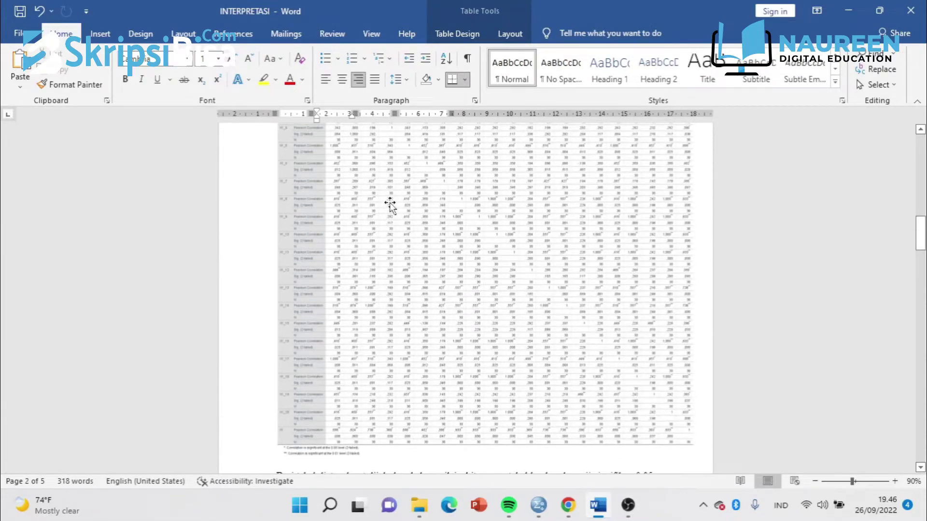
{"action": "scroll", "coordinate": [389, 202], "scroll_direction": "up", "scroll_amount": 3}
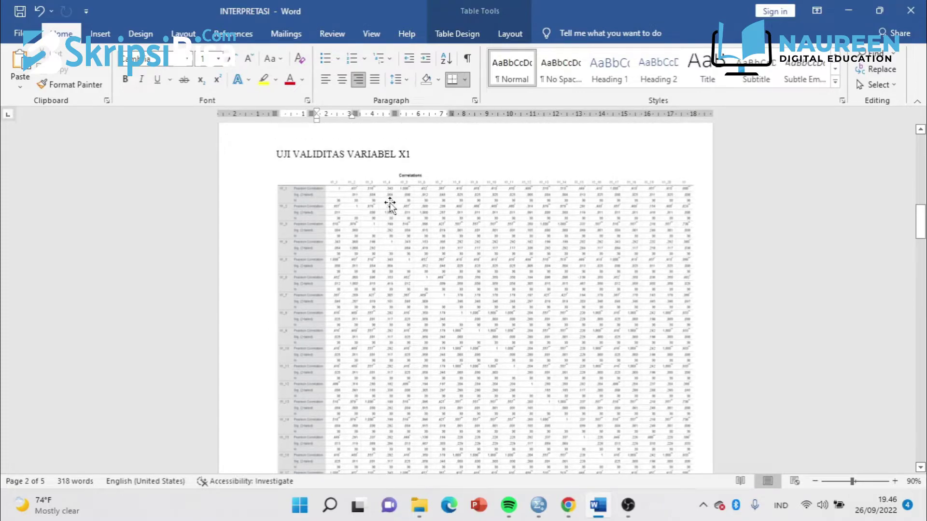
{"action": "scroll", "coordinate": [389, 201], "scroll_direction": "down", "scroll_amount": 4}
{"action": "scroll", "coordinate": [389, 202], "scroll_direction": "down", "scroll_amount": 5}
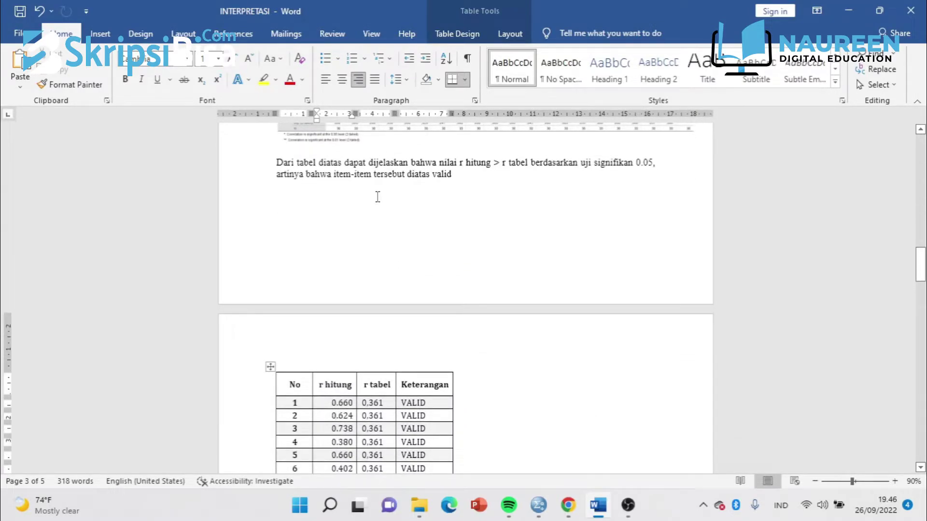
{"action": "scroll", "coordinate": [377, 197], "scroll_direction": "down", "scroll_amount": 5}
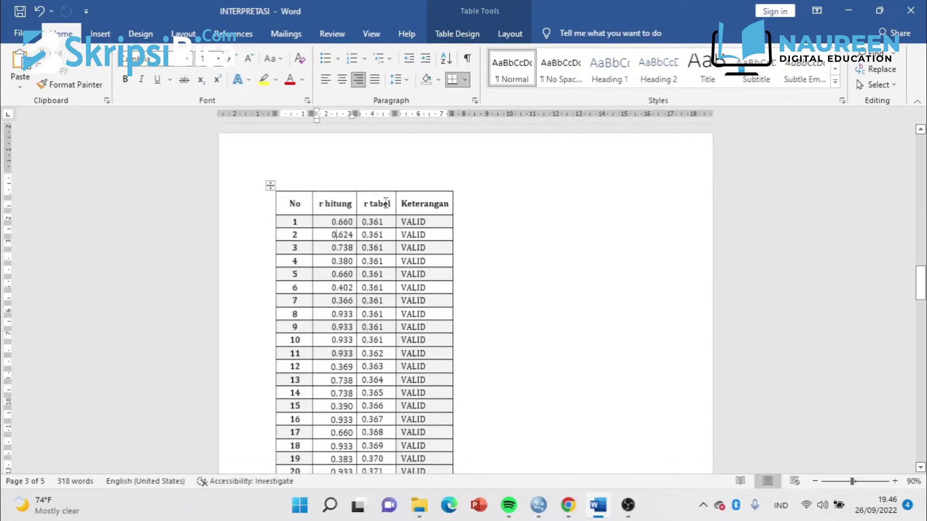
{"action": "scroll", "coordinate": [370, 216], "scroll_direction": "up", "scroll_amount": 3}
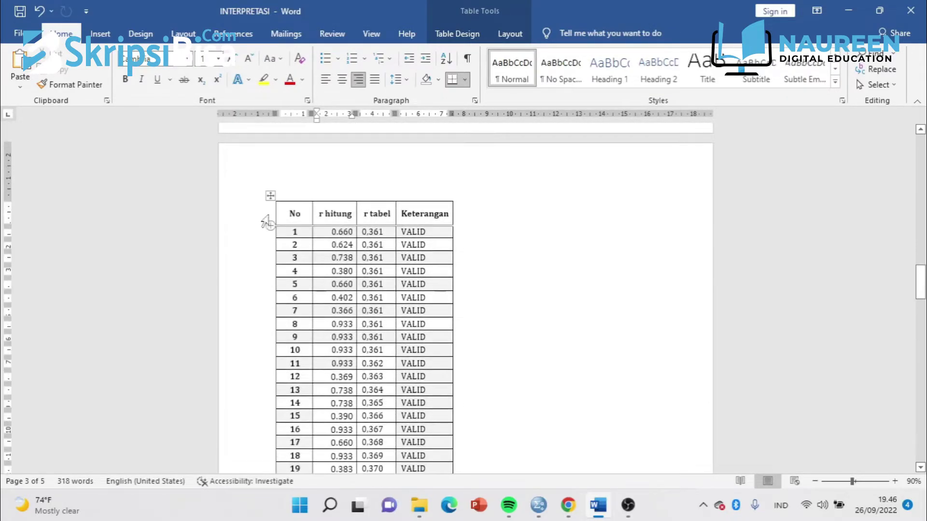
{"action": "left_click", "coordinate": [512, 205]}
{"action": "scroll", "coordinate": [512, 206], "scroll_direction": "down", "scroll_amount": 3}
{"action": "scroll", "coordinate": [511, 207], "scroll_direction": "up", "scroll_amount": 2}
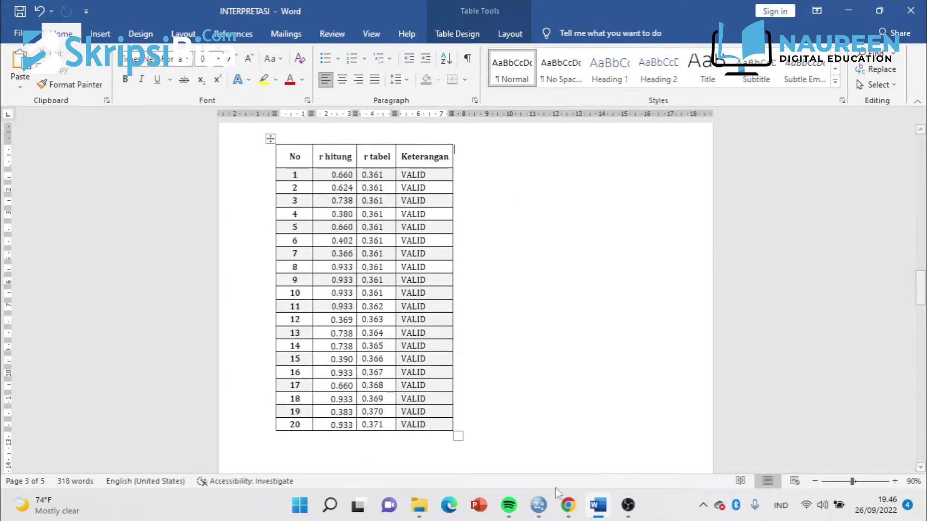
- Switch to the SPSS output and examine the Correlations table from the row labels across to the X1 total column
{"action": "mouse_move", "coordinate": [538, 505]}
{"action": "left_click", "coordinate": [623, 454]}
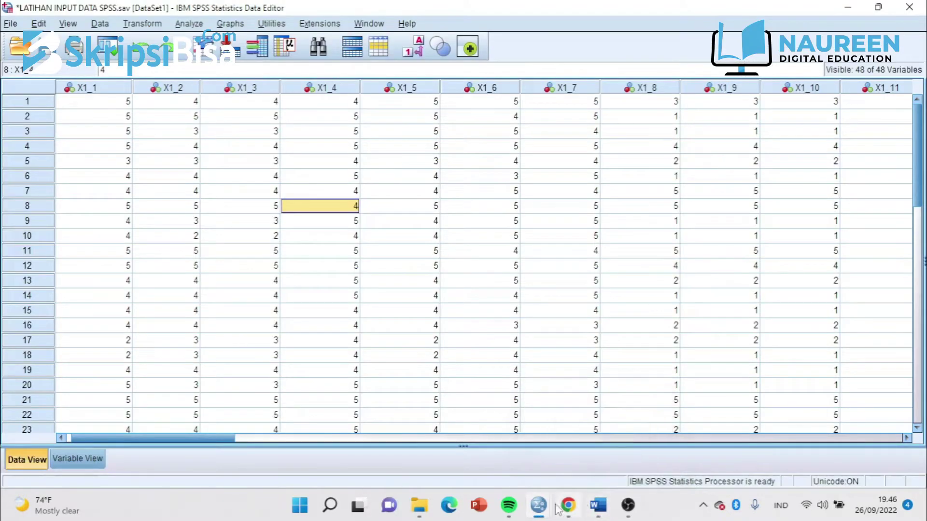
{"action": "left_click", "coordinate": [497, 456]}
{"action": "scroll", "coordinate": [606, 282], "scroll_direction": "up", "scroll_amount": 5}
{"action": "scroll", "coordinate": [606, 282], "scroll_direction": "down", "scroll_amount": 5}
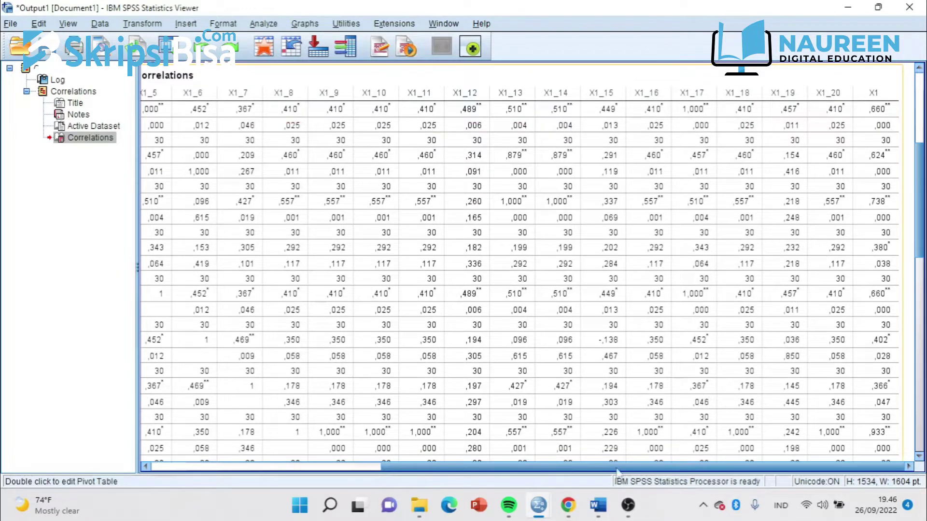
{"action": "left_click_drag", "start_coordinate": [617, 468], "coordinate": [472, 467]}
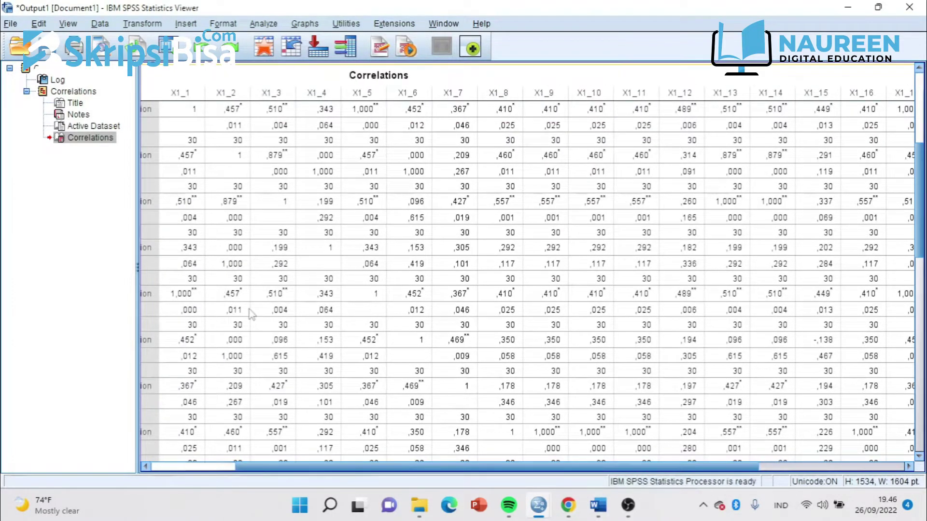
{"action": "left_click_drag", "start_coordinate": [362, 467], "coordinate": [279, 467]}
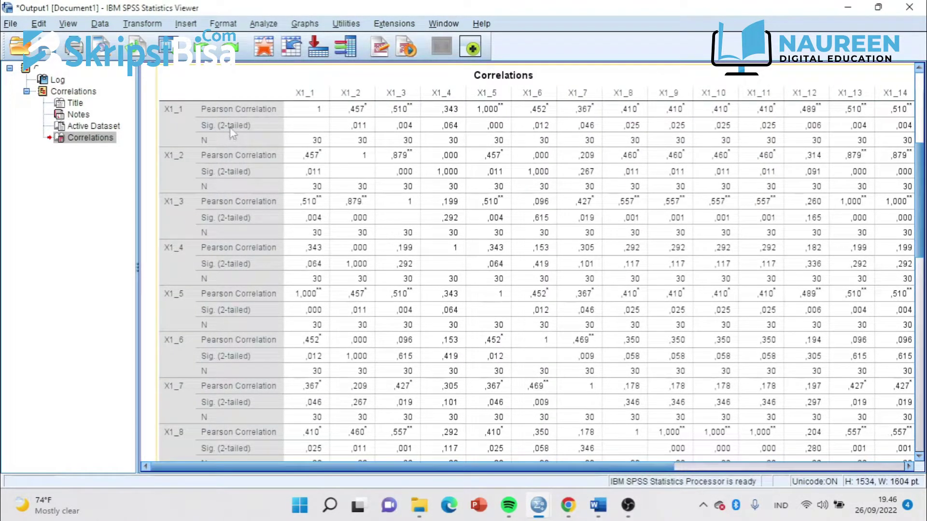
{"action": "left_click_drag", "start_coordinate": [367, 468], "coordinate": [597, 467]}
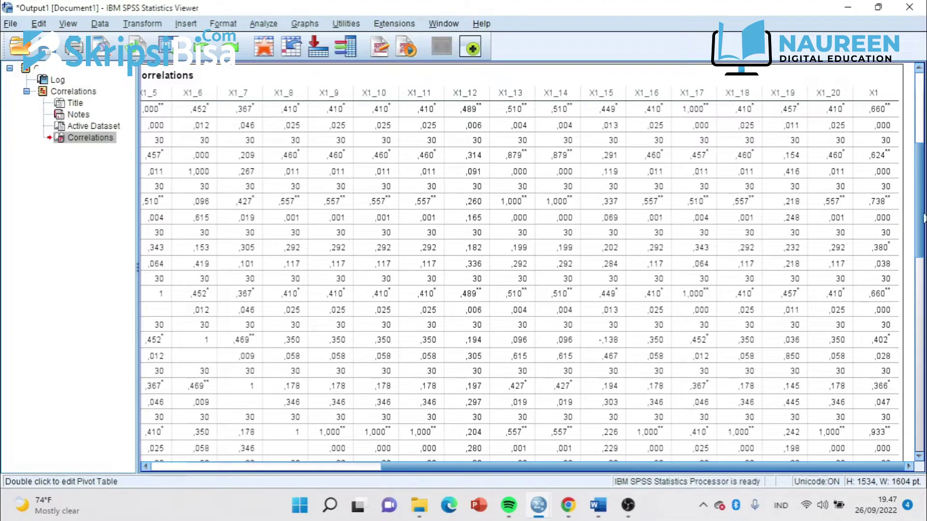
- Examine the X1 total column of the Correlations output, minimize the output window and return to the INTERPRETASI document in Word
{"action": "scroll", "coordinate": [917, 194], "scroll_direction": "up", "scroll_amount": 3}
{"action": "left_click_drag", "start_coordinate": [917, 193], "coordinate": [919, 222]}
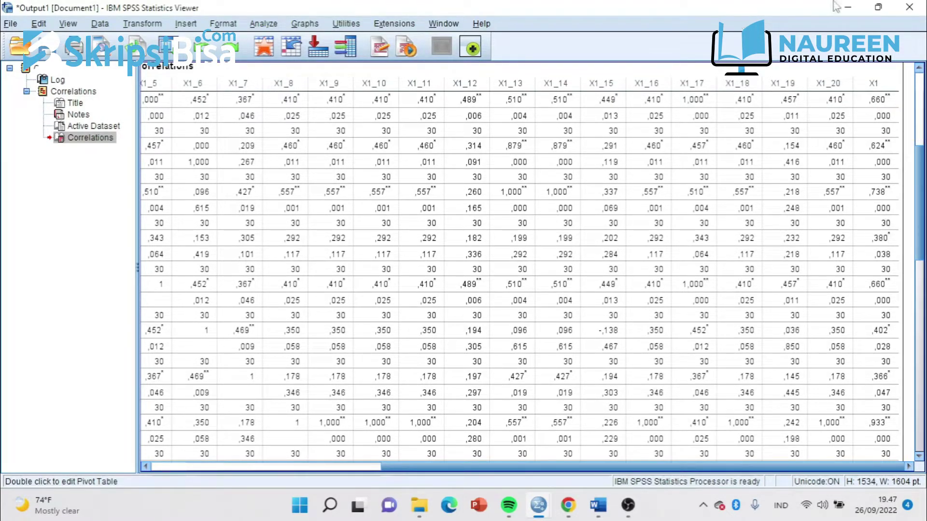
{"action": "left_click", "coordinate": [847, 8]}
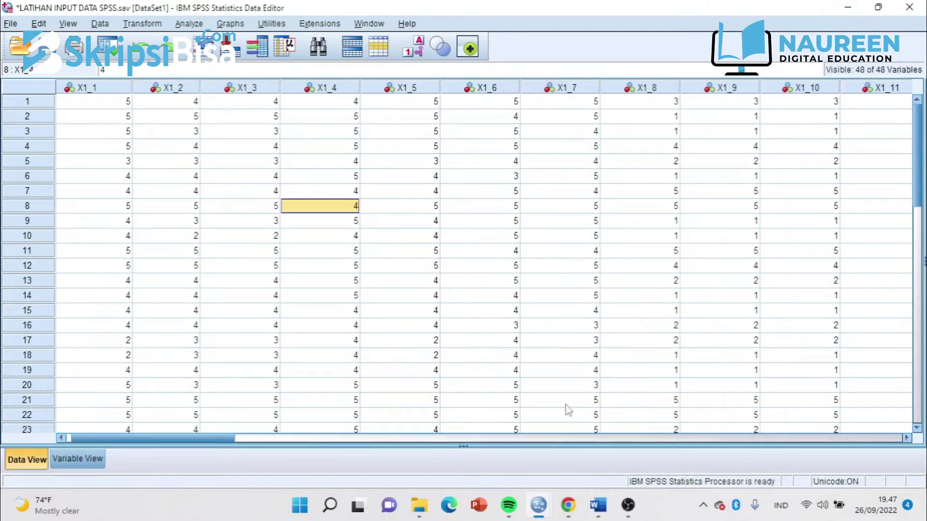
{"action": "left_click", "coordinate": [601, 507]}
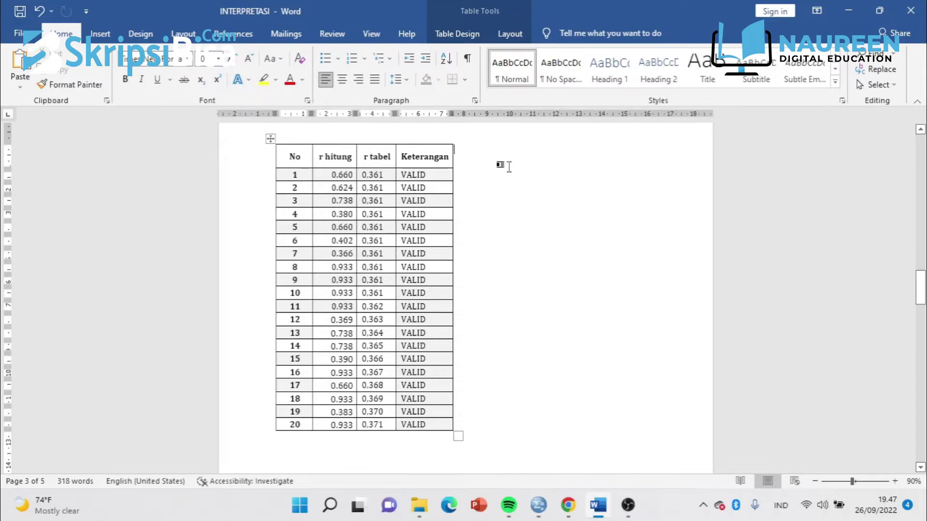
- Review the X1 validity table down to the X2 and Y headings and return to the UJI RELIABILITAS text
{"action": "scroll", "coordinate": [500, 176], "scroll_direction": "down", "scroll_amount": 3}
{"action": "scroll", "coordinate": [499, 178], "scroll_direction": "up", "scroll_amount": 4}
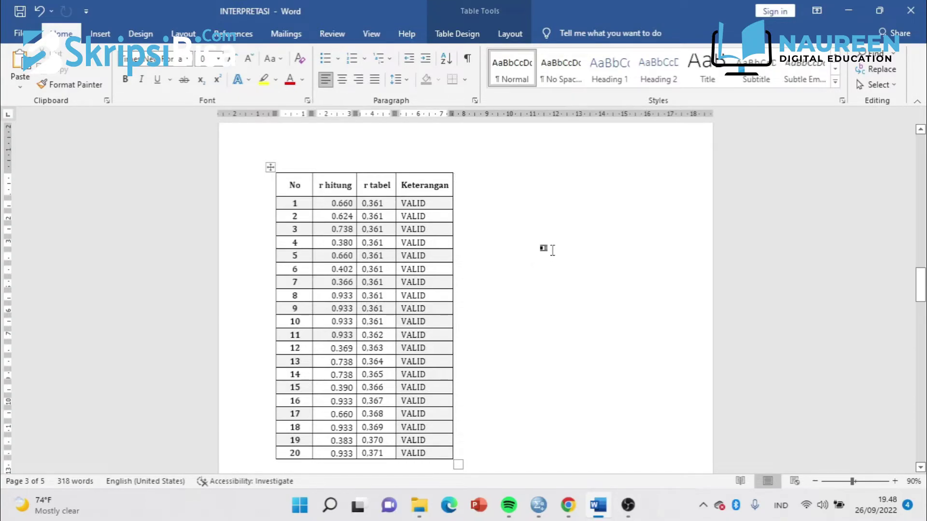
{"action": "scroll", "coordinate": [552, 250], "scroll_direction": "down", "scroll_amount": 10}
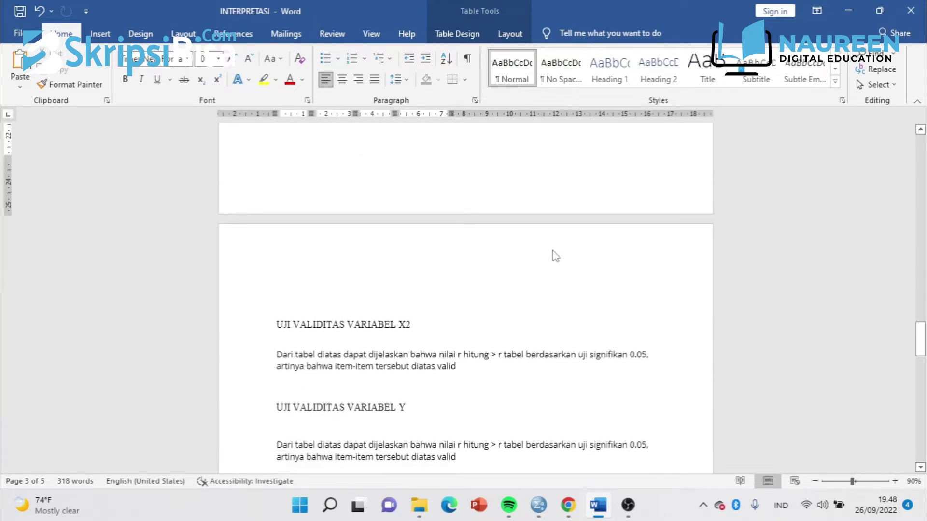
{"action": "left_click_drag", "start_coordinate": [921, 338], "coordinate": [920, 160]}
{"action": "left_click", "coordinate": [377, 280]}
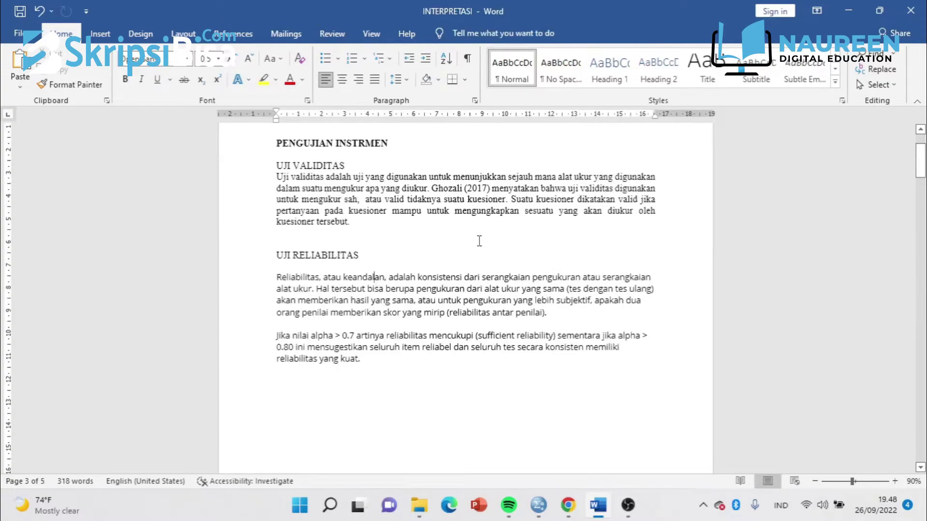
- Switch to the LATIHAN INPUT DATA SPSS data editor and open Reliability Analysis with the Alpha model
{"action": "mouse_move", "coordinate": [545, 512]}
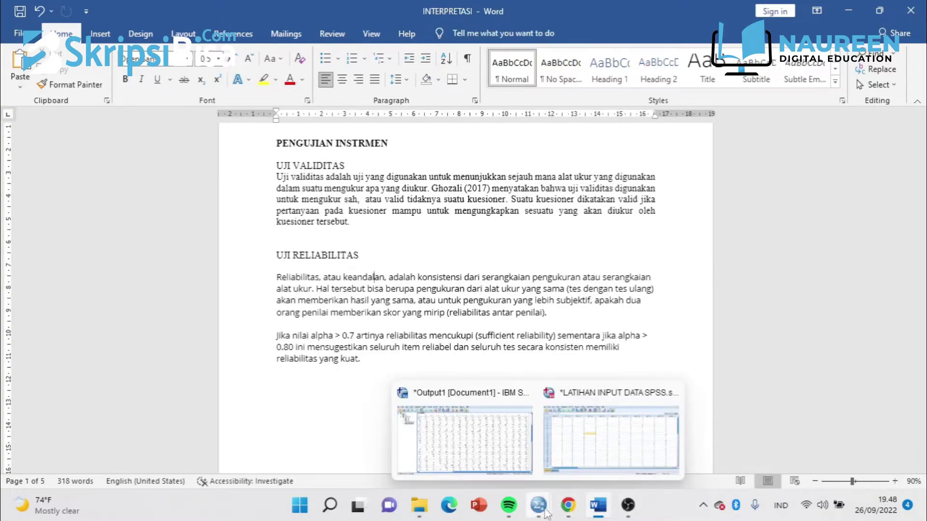
{"action": "left_click", "coordinate": [603, 452]}
{"action": "left_click", "coordinate": [503, 291]}
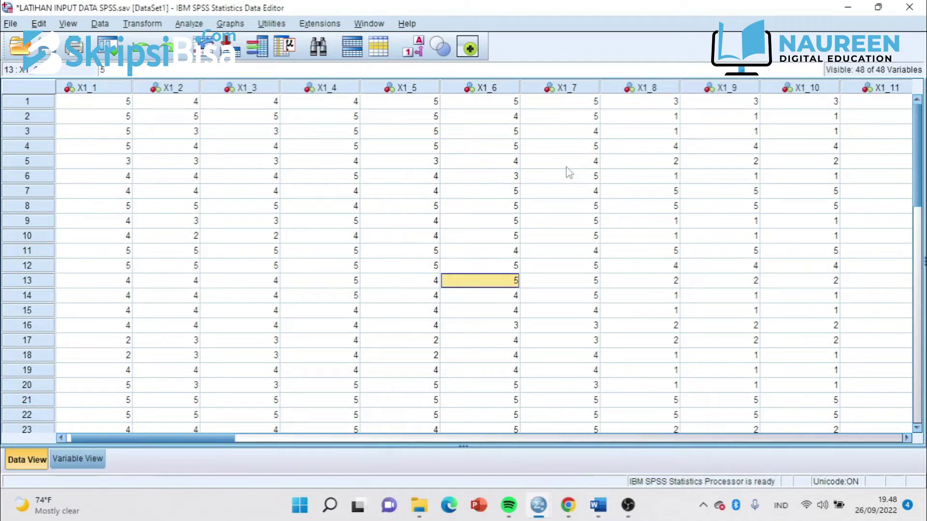
{"action": "left_click", "coordinate": [188, 24]}
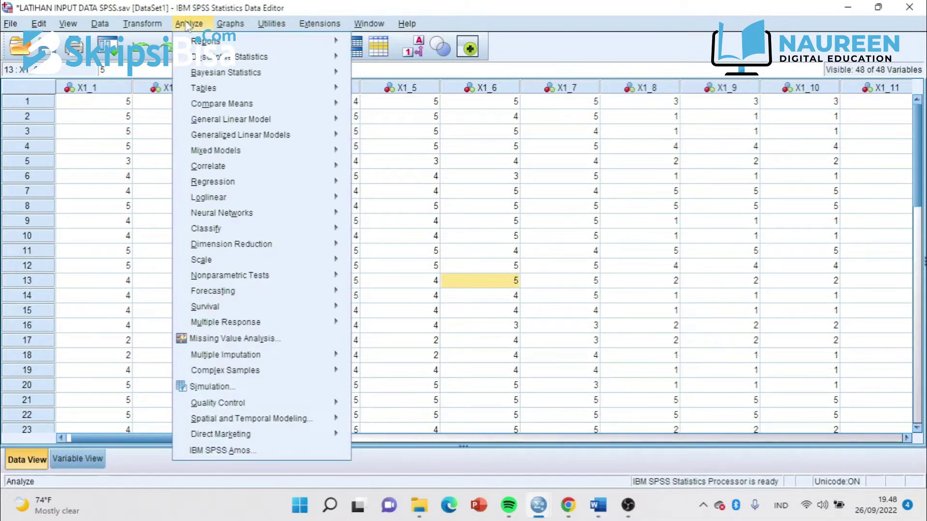
{"action": "mouse_move", "coordinate": [242, 263]}
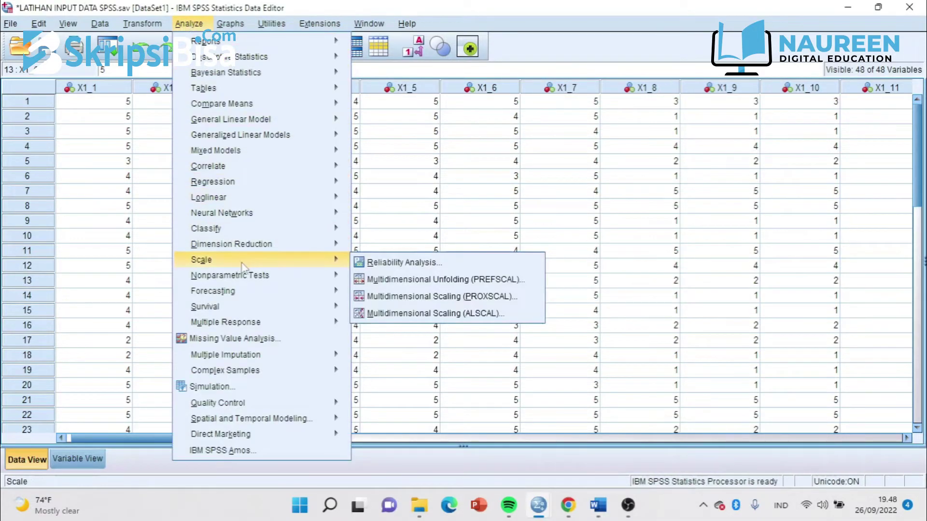
{"action": "left_click", "coordinate": [400, 266]}
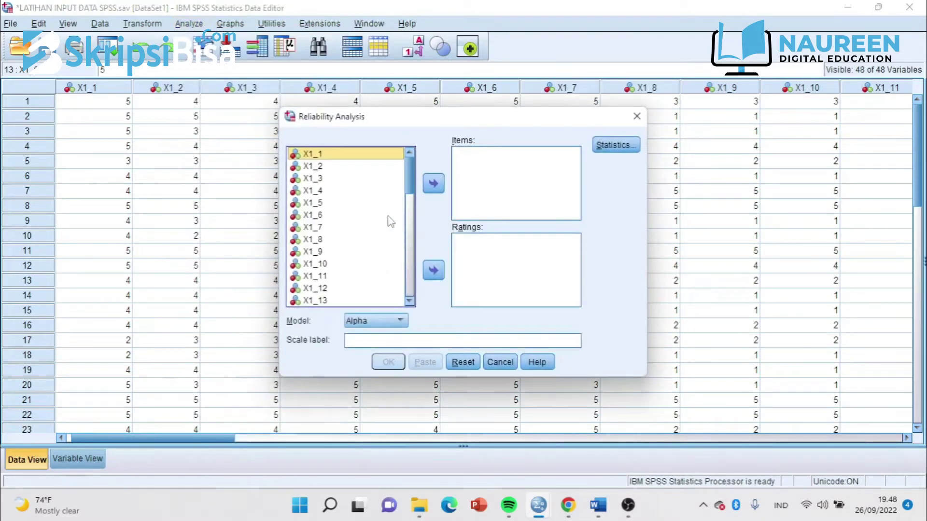
{"action": "left_click", "coordinate": [371, 323]}
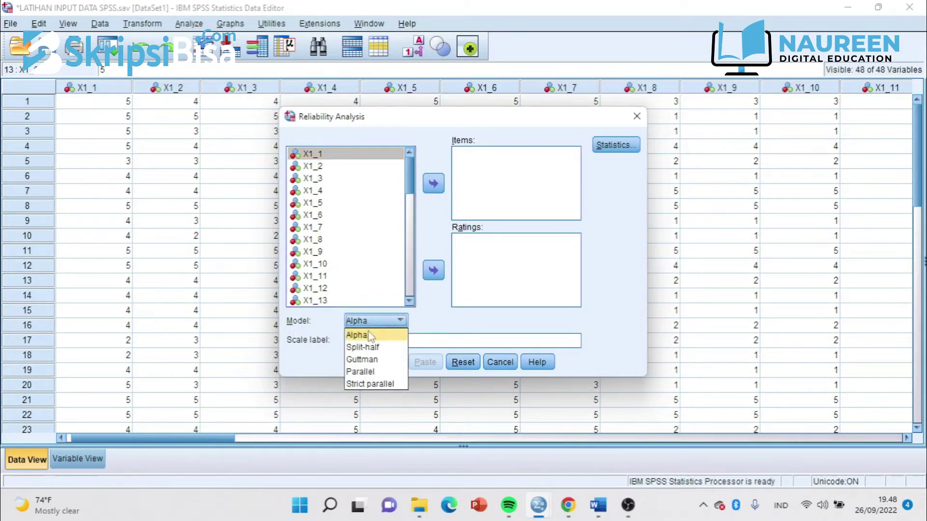
{"action": "left_click", "coordinate": [369, 333]}
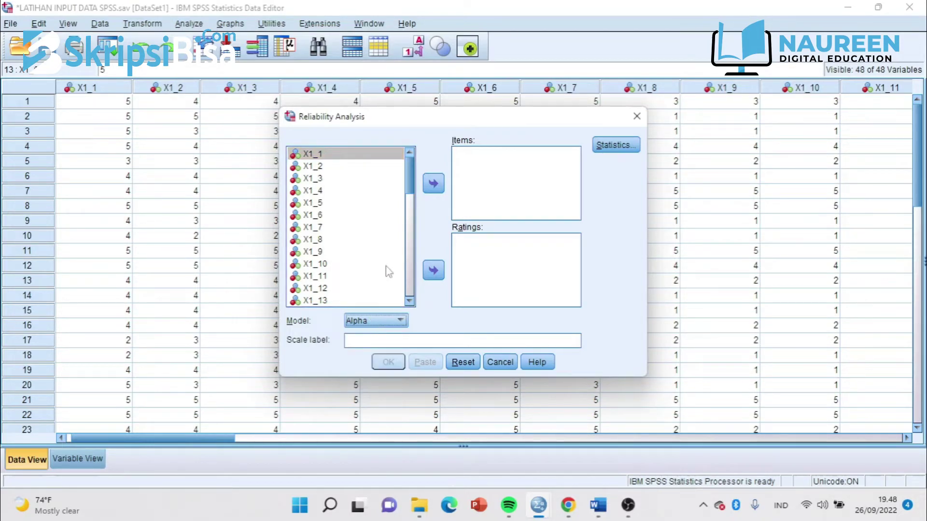
- Add the variables X1_1 through X1_20 to the Items of the reliability analysis, leaving out the X1 total
{"action": "left_click", "coordinate": [348, 158]}
{"action": "left_click", "coordinate": [347, 162]}
{"action": "key", "text": "shift+Down"}
{"action": "key", "text": "shift+Down"}
{"action": "key", "text": "shift+Down"}
{"action": "key", "text": "shift+Down"}
{"action": "key", "text": "shift+Down"}
{"action": "key", "text": "shift+Down"}
{"action": "key", "text": "shift+Down"}
{"action": "key", "text": "shift+Down"}
{"action": "key", "text": "shift+Down"}
{"action": "key", "text": "shift+Down"}
{"action": "key", "text": "shift+Down"}
{"action": "key", "text": "shift+Down"}
{"action": "key", "text": "shift+Down"}
{"action": "key", "text": "shift+Down"}
{"action": "key", "text": "shift+Down"}
{"action": "key", "text": "shift+Down"}
{"action": "key", "text": "shift+Down"}
{"action": "key", "text": "shift+Down"}
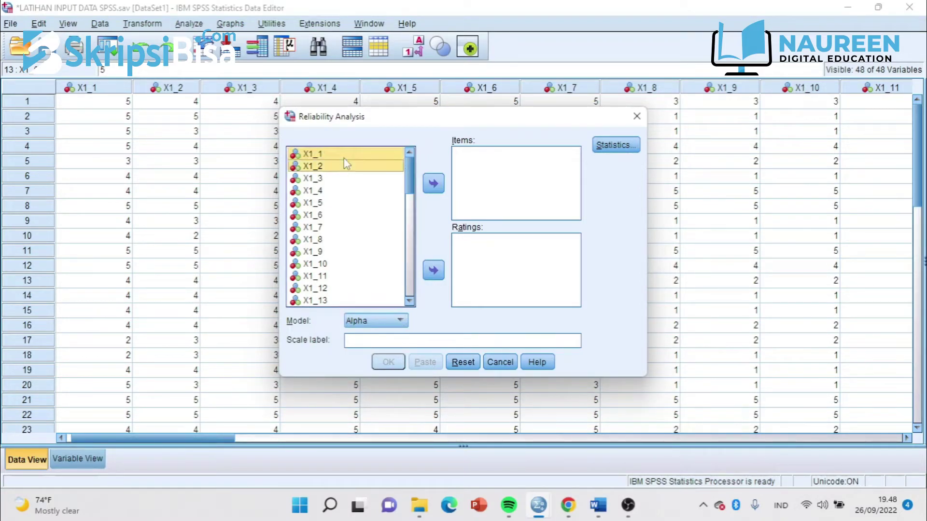
{"action": "key", "text": "shift+Down"}
{"action": "key", "text": "shift+Down"}
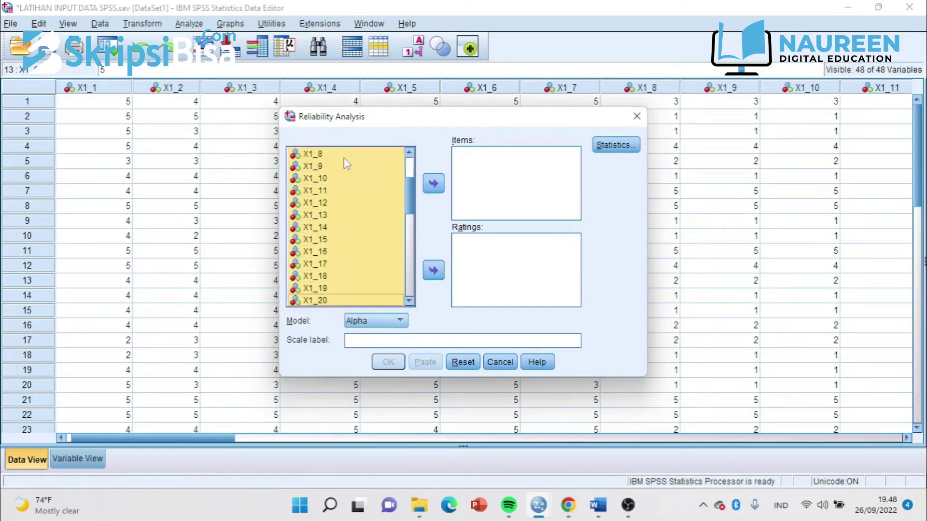
{"action": "key", "text": "shift+Up"}
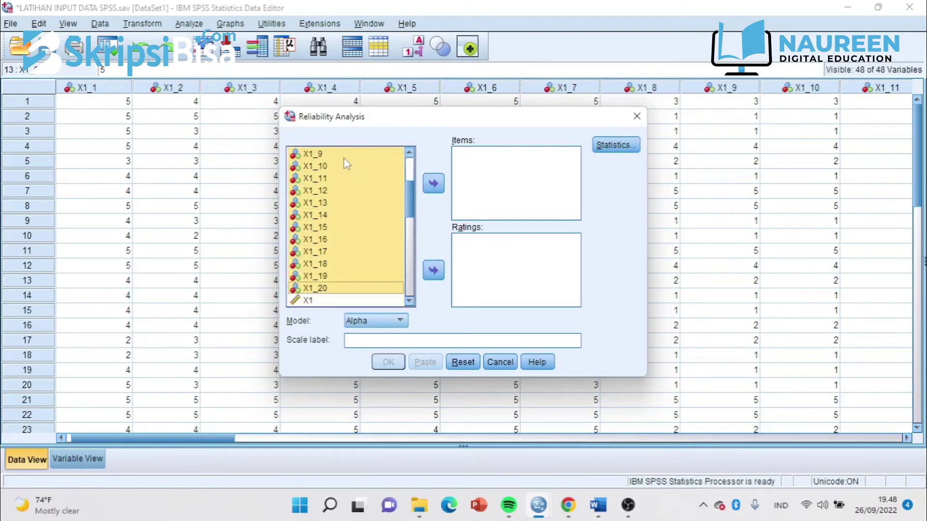
{"action": "left_click", "coordinate": [433, 183]}
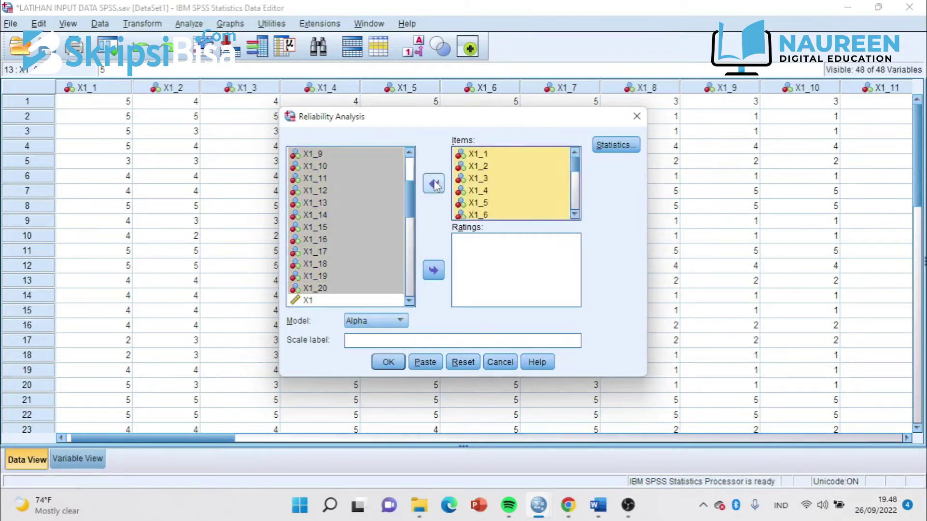
- Enable the Scale if item deleted descriptives and run the reliability analysis
{"action": "left_click", "coordinate": [633, 150]}
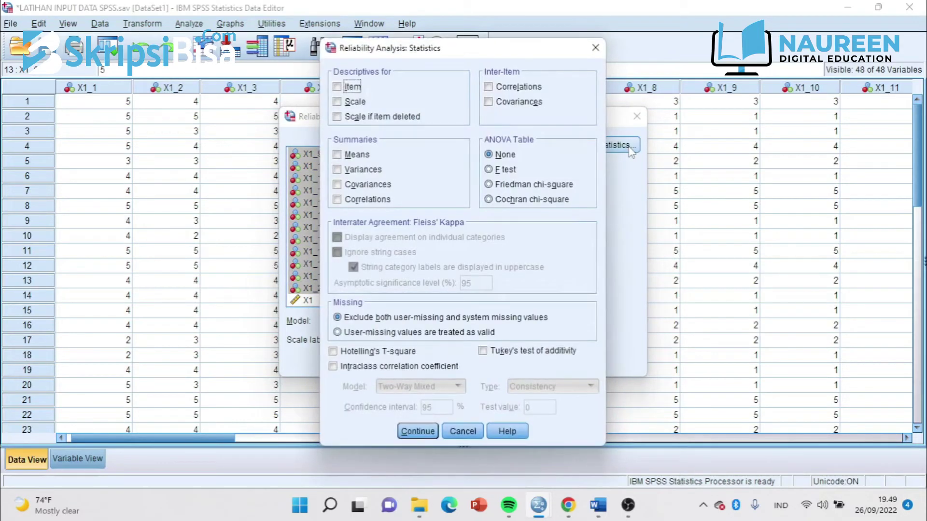
{"action": "left_click", "coordinate": [369, 119]}
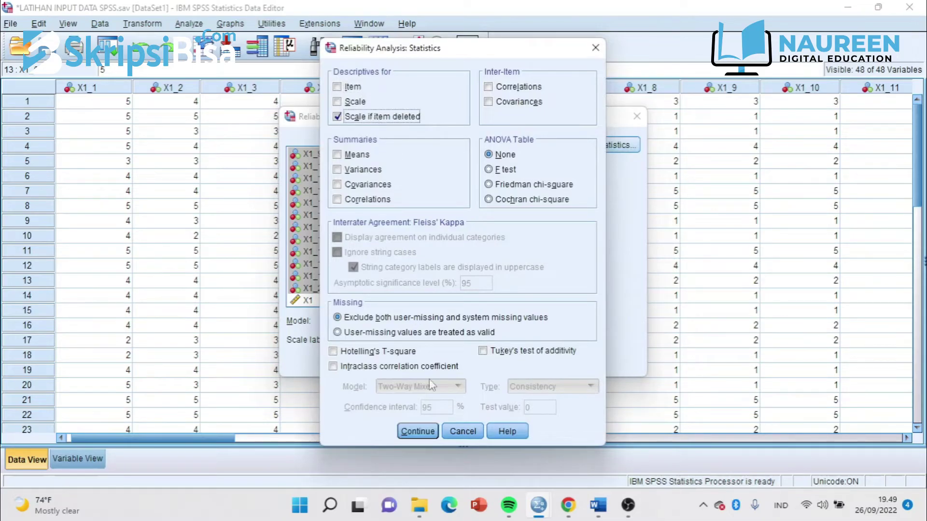
{"action": "left_click", "coordinate": [422, 433]}
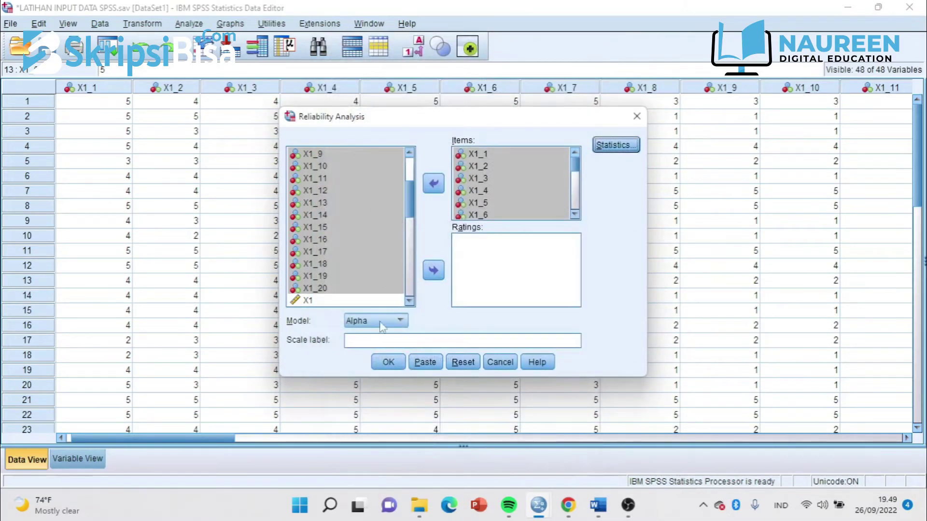
{"action": "left_click", "coordinate": [388, 364]}
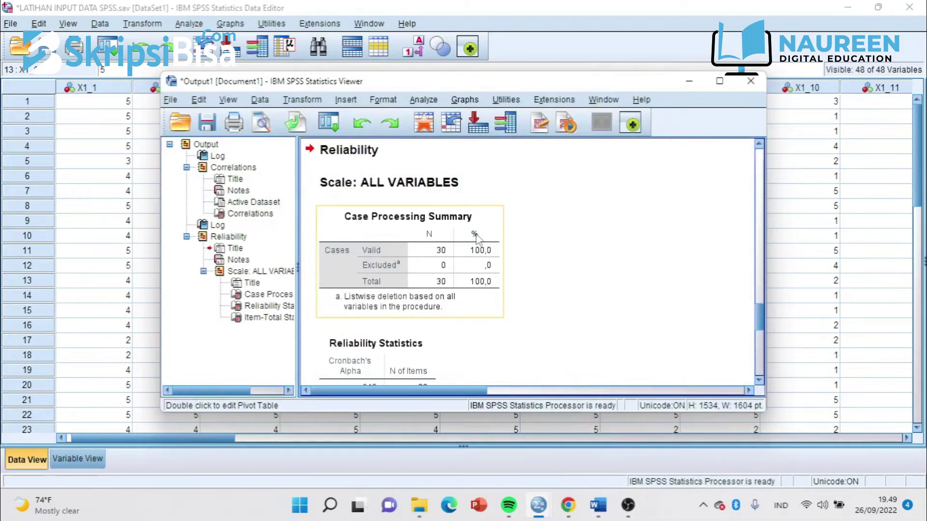
- Examine the Case Processing Summary, Reliability Statistics and Item-Total Statistics tables in the reliability output
{"action": "scroll", "coordinate": [497, 241], "scroll_direction": "down", "scroll_amount": 3}
{"action": "scroll", "coordinate": [501, 255], "scroll_direction": "down", "scroll_amount": 3}
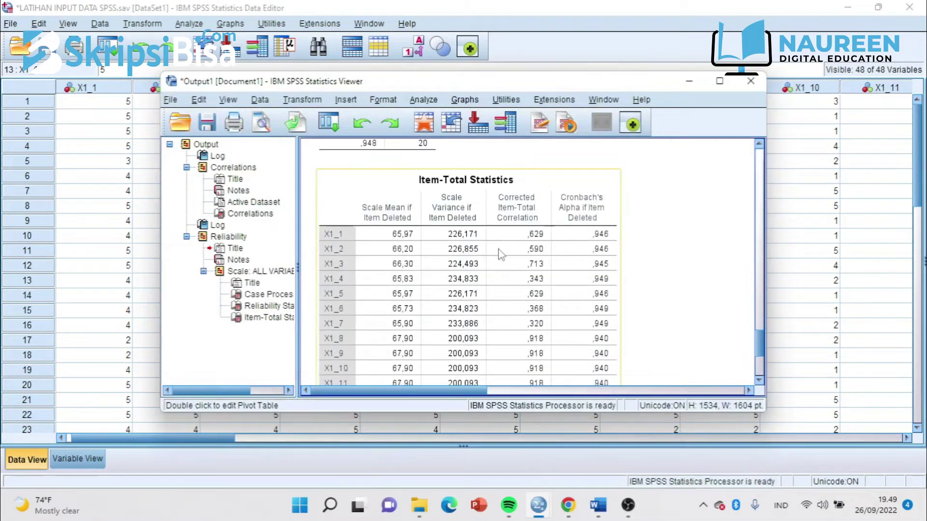
{"action": "scroll", "coordinate": [501, 255], "scroll_direction": "down", "scroll_amount": 2}
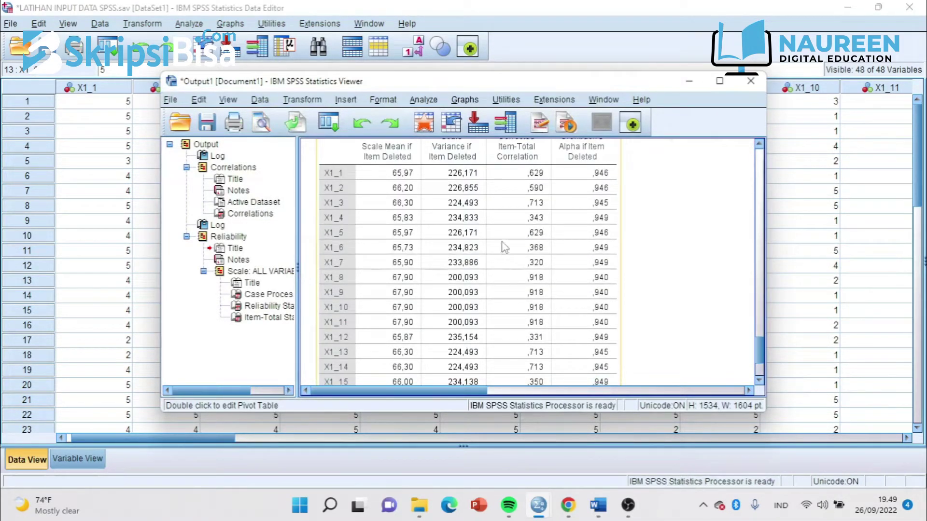
{"action": "scroll", "coordinate": [502, 251], "scroll_direction": "down", "scroll_amount": 3}
{"action": "scroll", "coordinate": [505, 238], "scroll_direction": "up", "scroll_amount": 10}
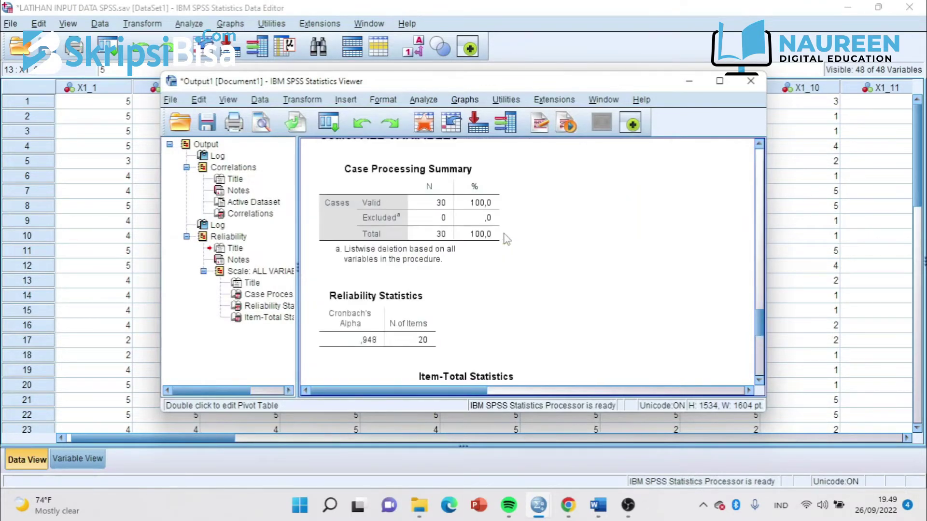
{"action": "scroll", "coordinate": [506, 233], "scroll_direction": "down", "scroll_amount": 2}
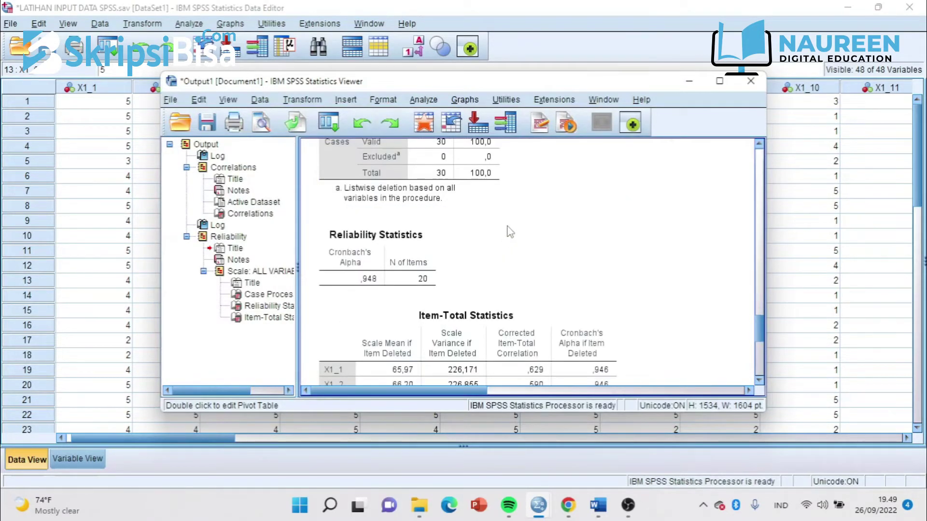
- Copy the Reliability Statistics table from the SPSS output
{"action": "left_click", "coordinate": [374, 263]}
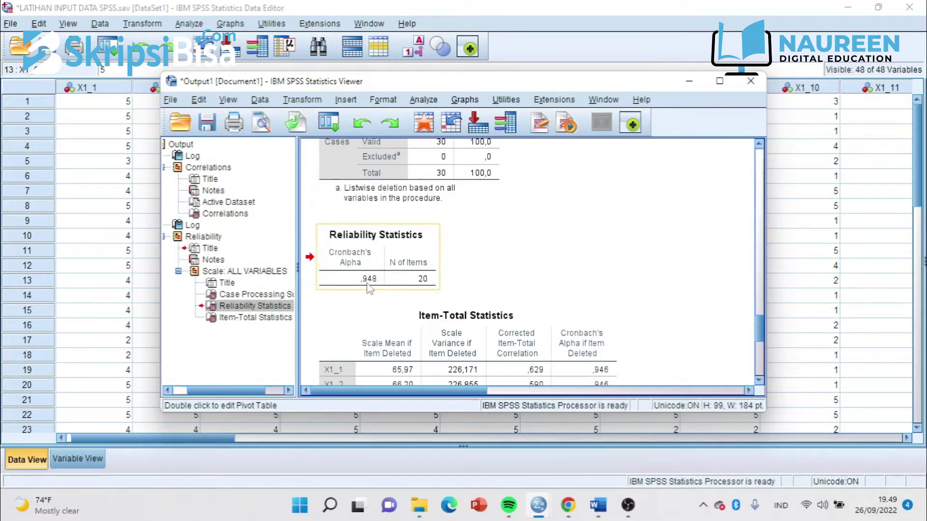
{"action": "right_click", "coordinate": [370, 288]}
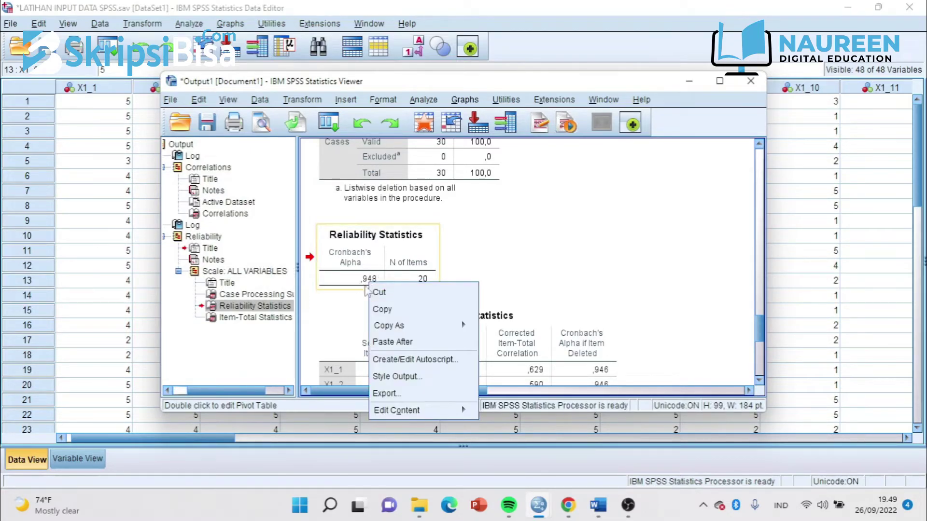
{"action": "left_click", "coordinate": [390, 310]}
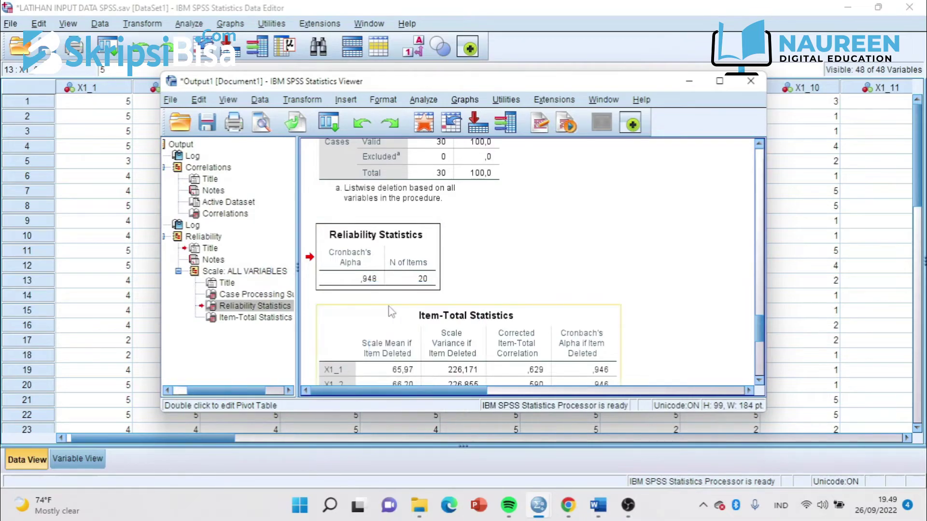
{"action": "right_click", "coordinate": [381, 254]}
{"action": "left_click", "coordinate": [395, 283]}
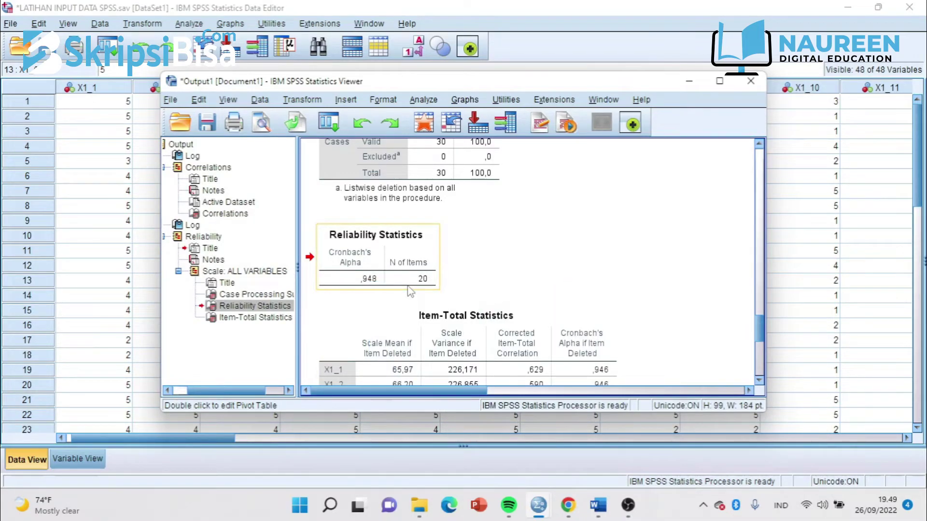
- Switch to Word and paste the Reliability Statistics table below the UJI RELIABILITAS text, with a blank line above it
{"action": "key", "text": "alt+Tab"}
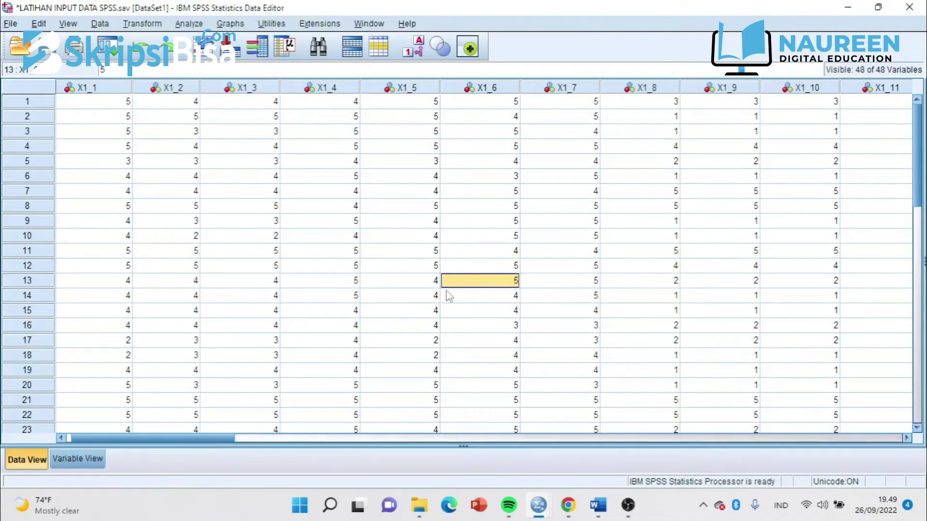
{"action": "mouse_move", "coordinate": [597, 509]}
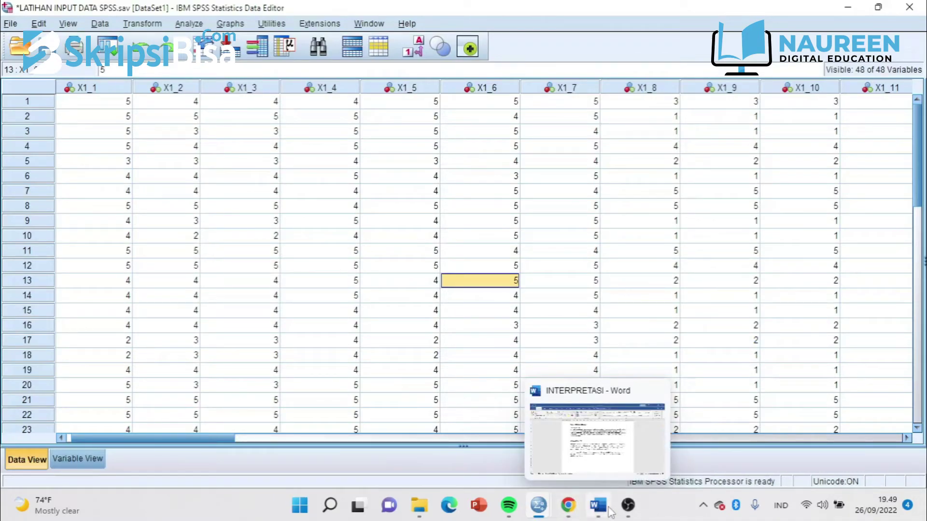
{"action": "left_click", "coordinate": [598, 456]}
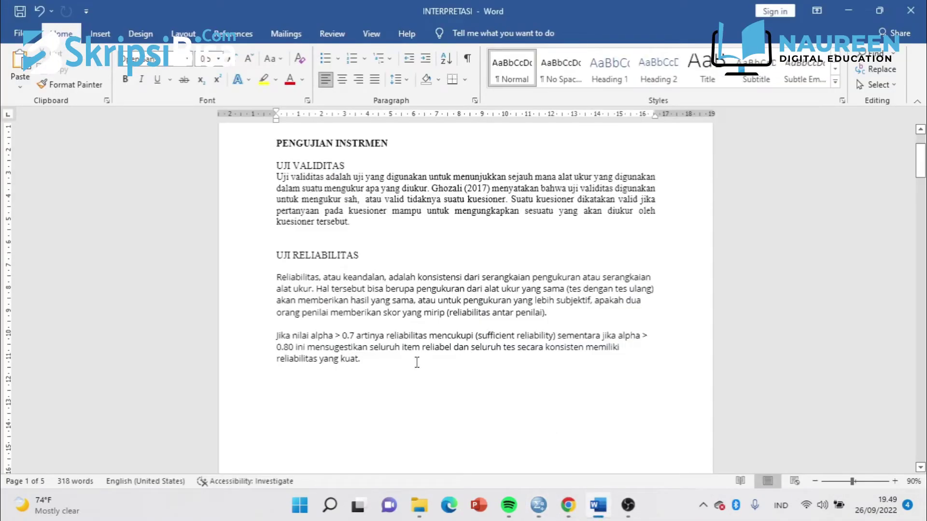
{"action": "key", "text": "ctrl+v"}
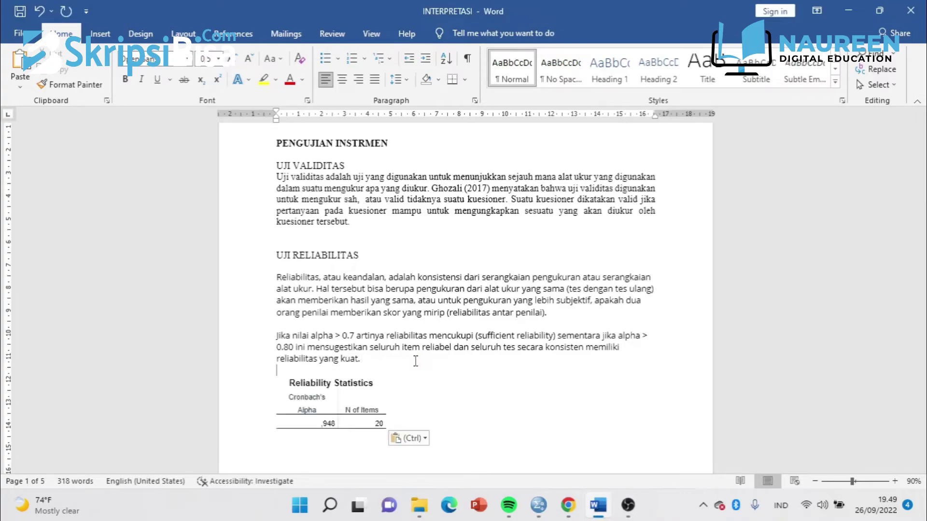
{"action": "key", "text": "Return"}
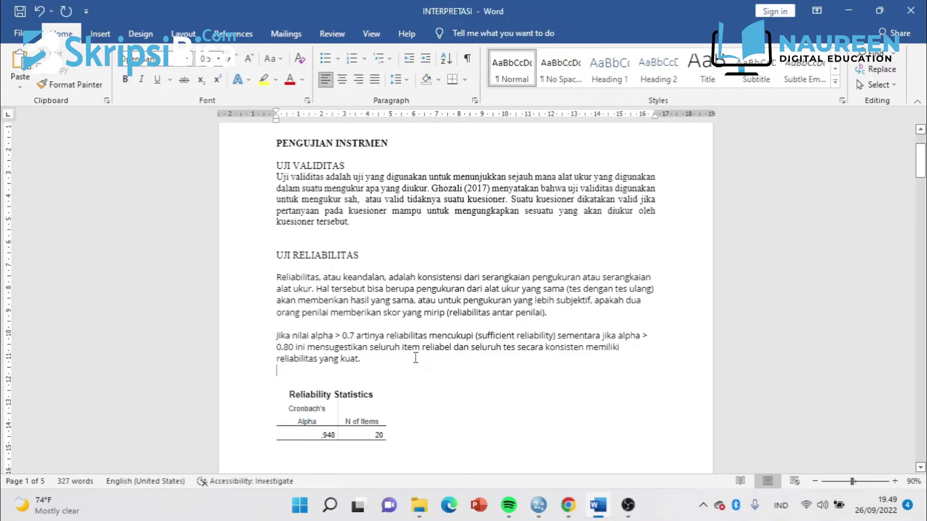
{"action": "scroll", "coordinate": [401, 313], "scroll_direction": "down", "scroll_amount": 2}
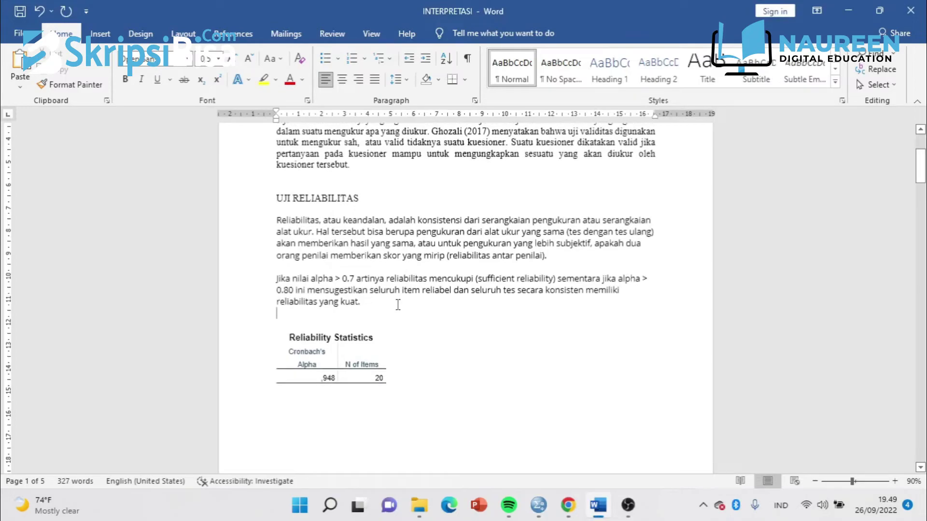
- Compare the Cronbach's Alpha in the Reliability Statistics table with the alpha > 0.7 criterion in the UJI RELIABILITAS text
{"action": "scroll", "coordinate": [381, 256], "scroll_direction": "down", "scroll_amount": 3}
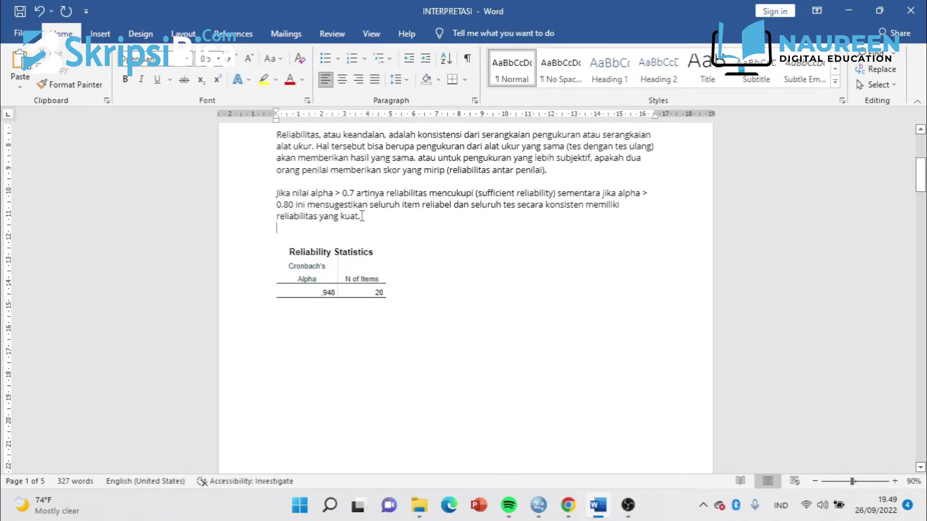
{"action": "double_click", "coordinate": [344, 192]}
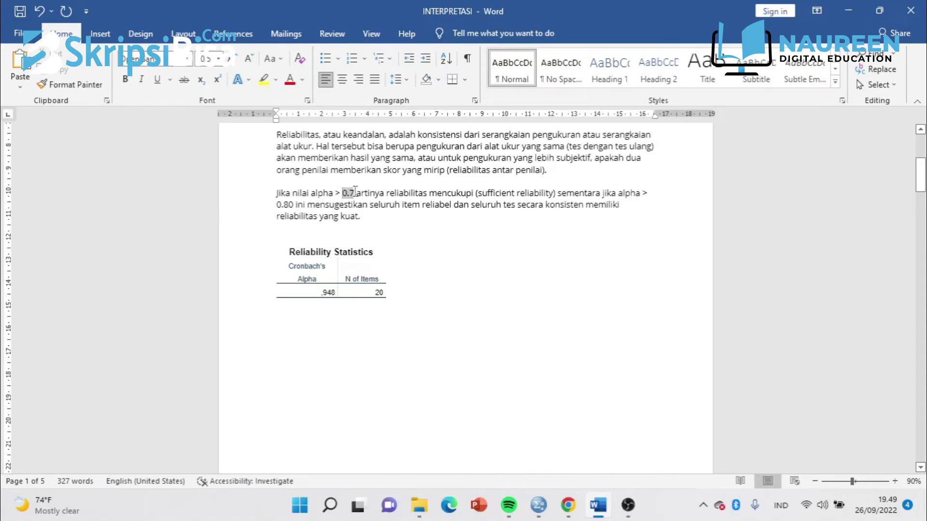
{"action": "double_click", "coordinate": [318, 292]}
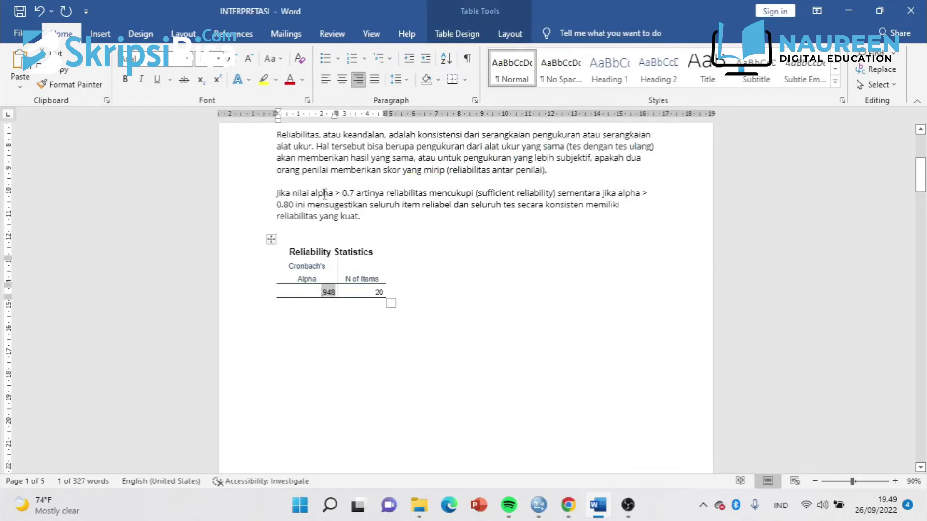
{"action": "scroll", "coordinate": [413, 198], "scroll_direction": "up", "scroll_amount": 3}
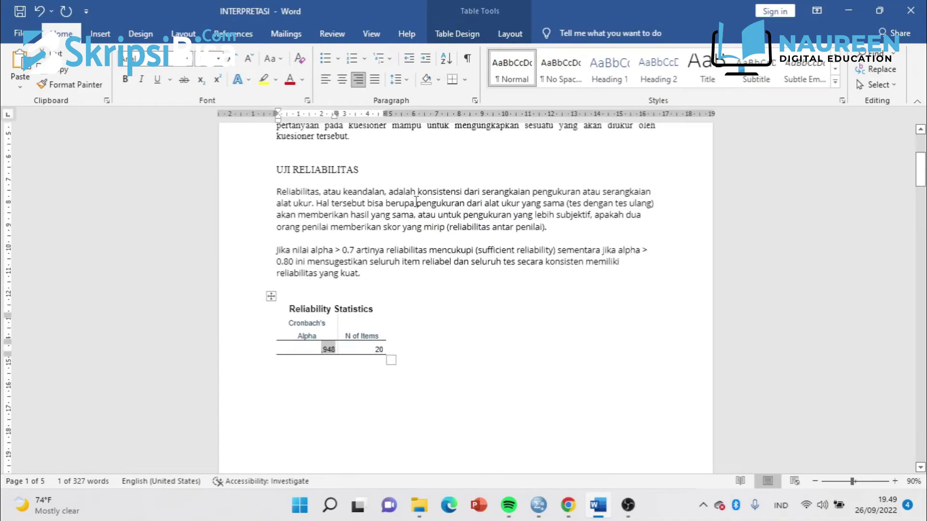
{"action": "scroll", "coordinate": [391, 222], "scroll_direction": "up", "scroll_amount": 9}
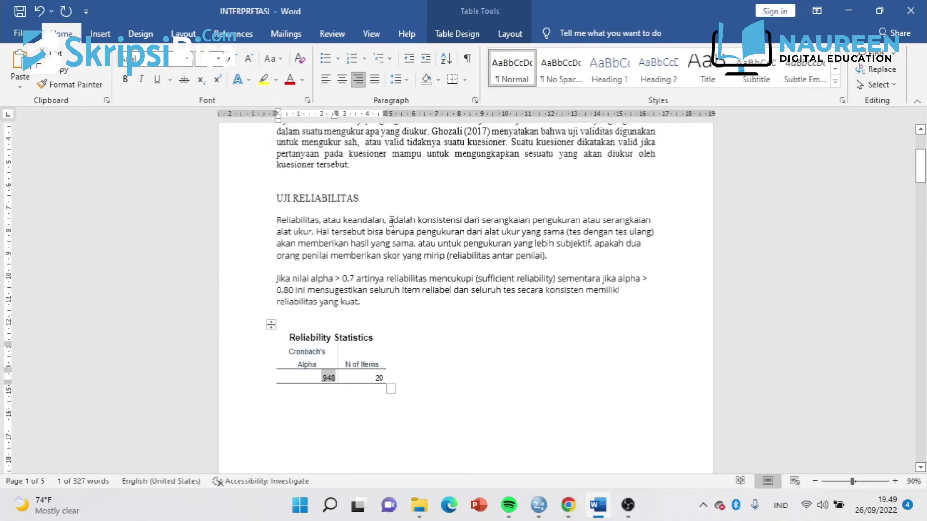
{"action": "scroll", "coordinate": [406, 211], "scroll_direction": "down", "scroll_amount": 7}
{"action": "scroll", "coordinate": [419, 215], "scroll_direction": "down", "scroll_amount": 5}
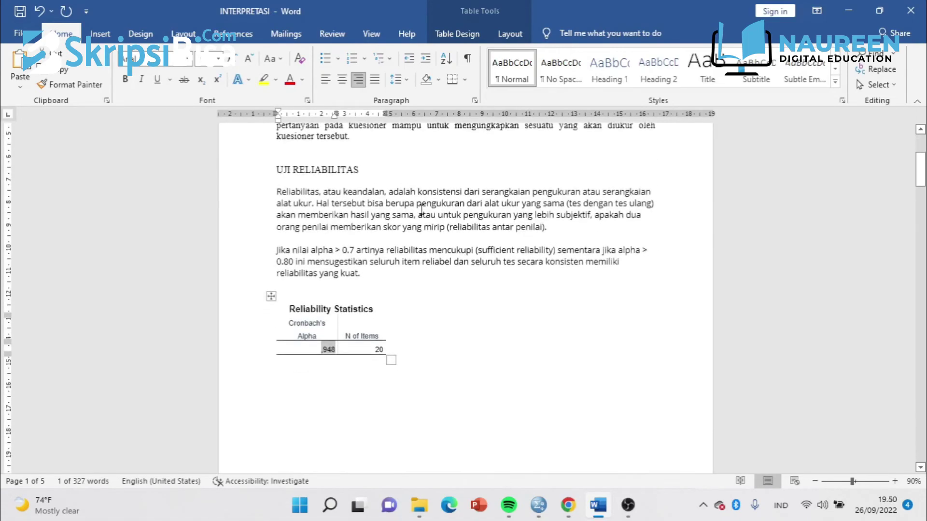
- Review the X1 validity correlations and the r hitung versus r tabel table, and return to the Reliability Statistics values
{"action": "scroll", "coordinate": [418, 240], "scroll_direction": "down", "scroll_amount": 20}
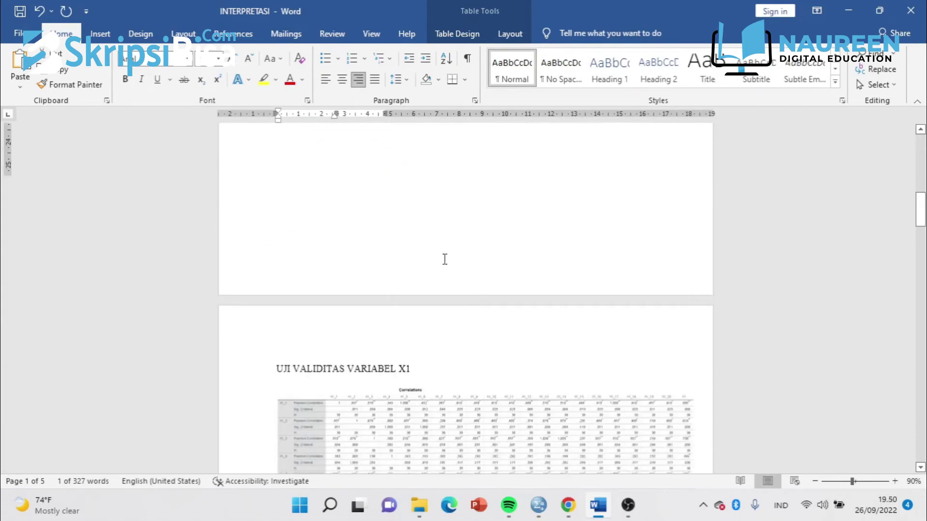
{"action": "left_click", "coordinate": [405, 218]}
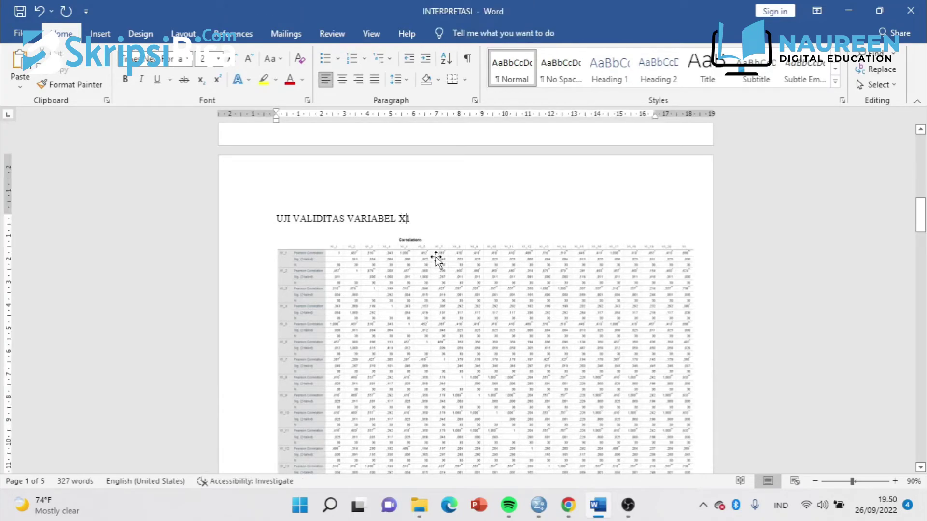
{"action": "scroll", "coordinate": [439, 251], "scroll_direction": "down", "scroll_amount": 10}
{"action": "scroll", "coordinate": [439, 251], "scroll_direction": "down", "scroll_amount": 15}
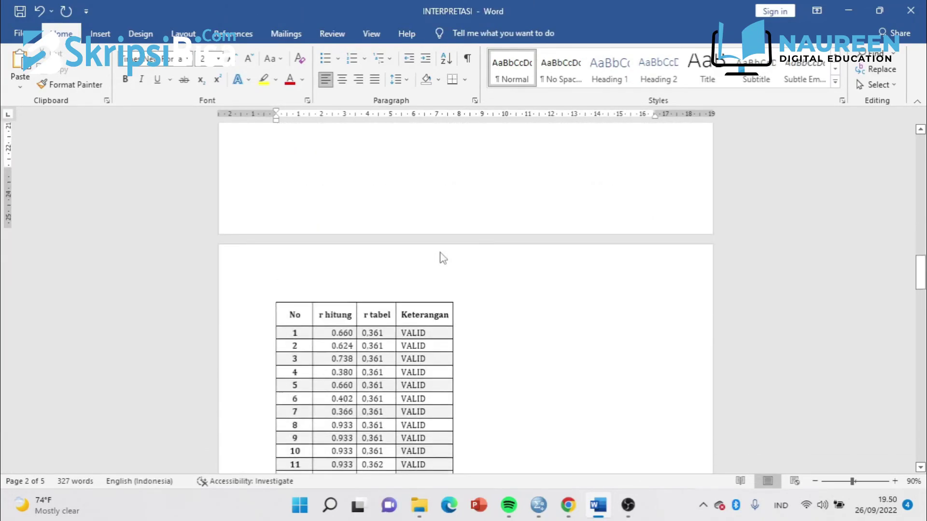
{"action": "left_click", "coordinate": [270, 146]}
{"action": "scroll", "coordinate": [469, 234], "scroll_direction": "up", "scroll_amount": 5}
{"action": "scroll", "coordinate": [468, 234], "scroll_direction": "up", "scroll_amount": 15}
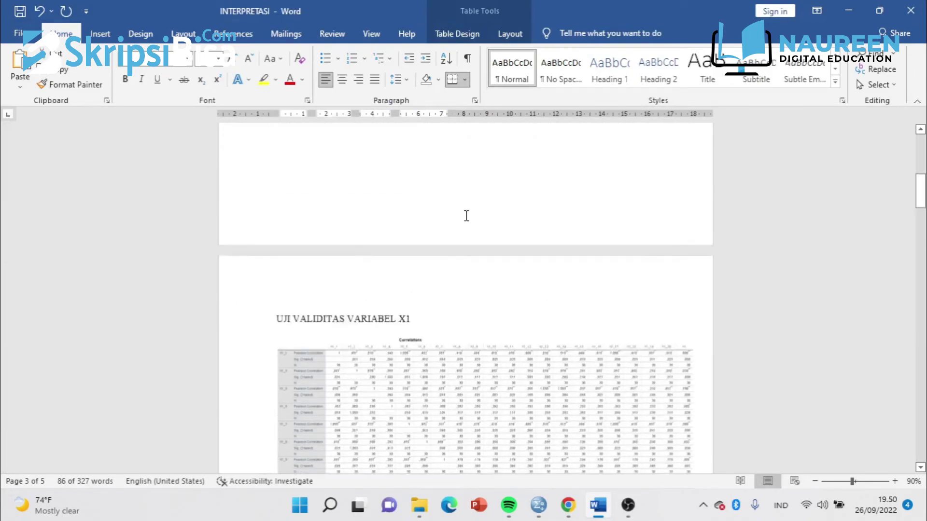
{"action": "scroll", "coordinate": [483, 205], "scroll_direction": "down", "scroll_amount": 3}
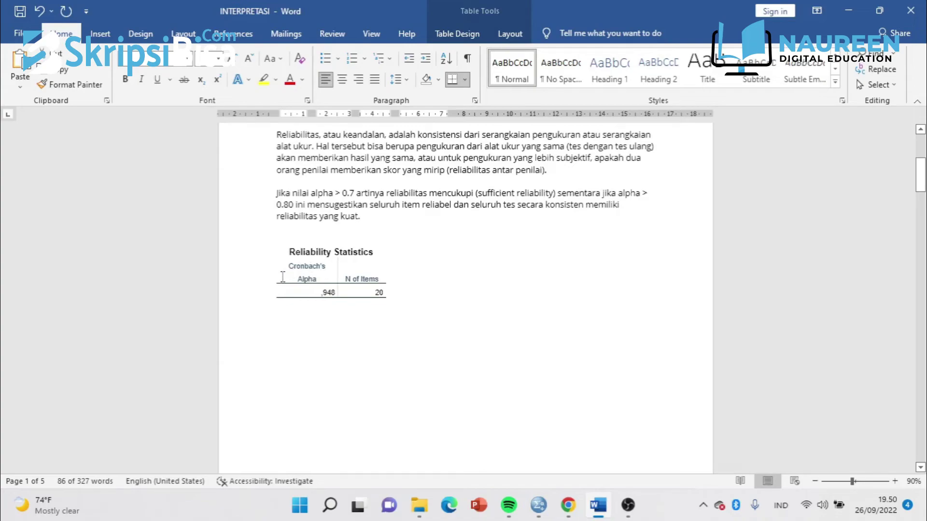
{"action": "left_click_drag", "start_coordinate": [323, 292], "coordinate": [379, 292]}
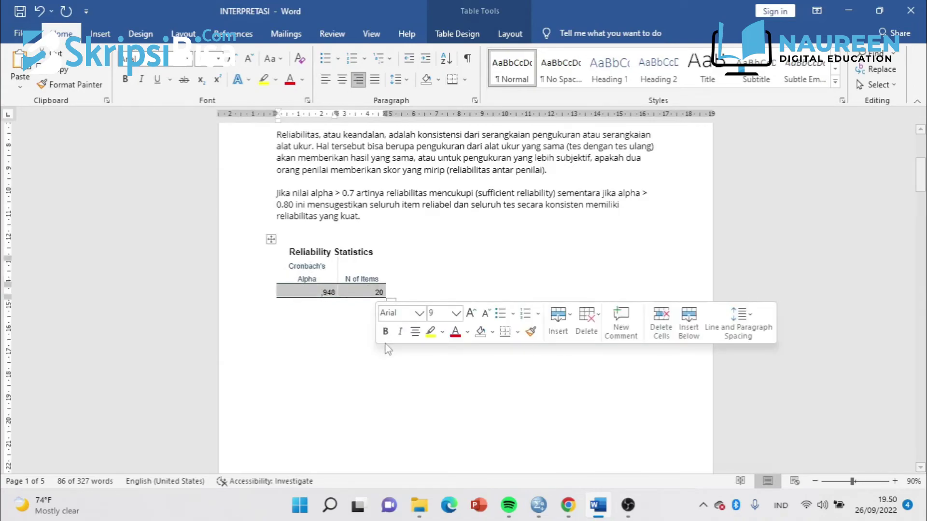
- Review the UJI VALIDITAS sections for variables X2 and Y, and return to the beginning of the document
{"action": "left_click_drag", "start_coordinate": [921, 182], "coordinate": [922, 360]}
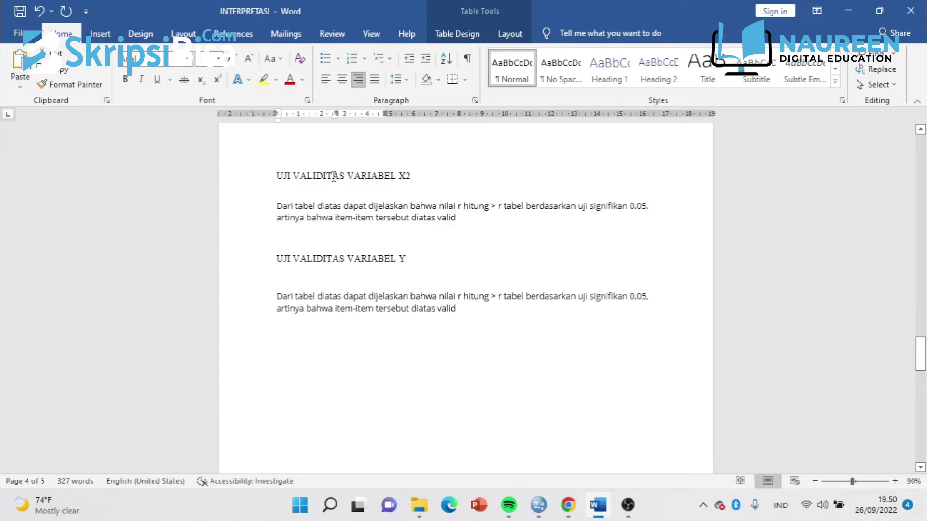
{"action": "left_click", "coordinate": [389, 174]}
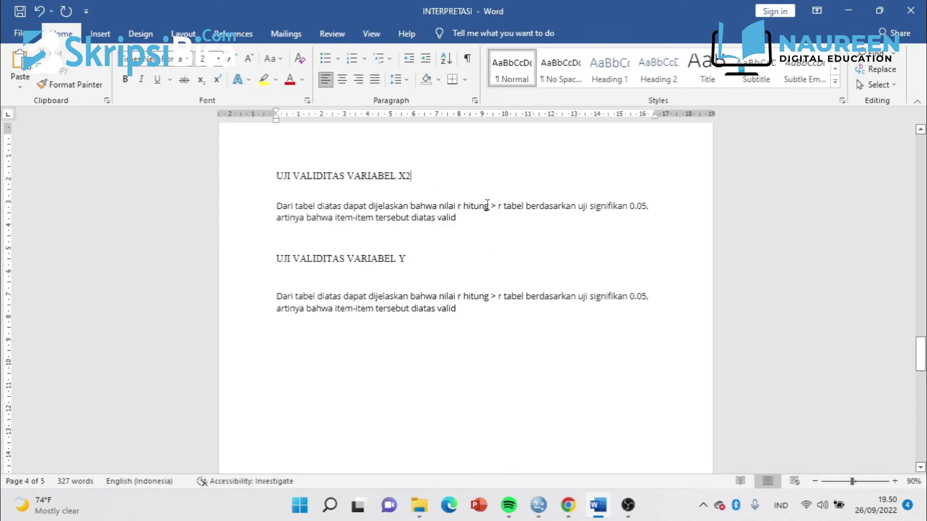
{"action": "left_click_drag", "start_coordinate": [922, 354], "coordinate": [923, 332]}
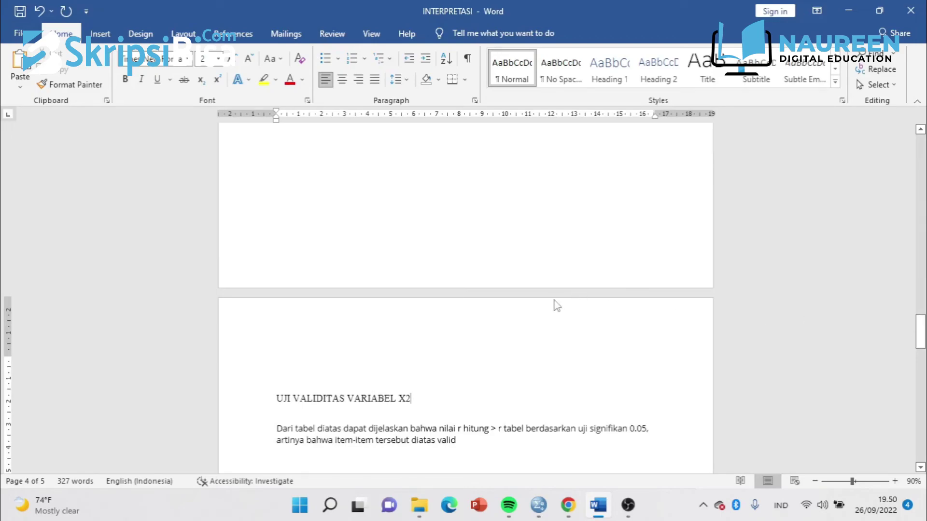
{"action": "left_click_drag", "start_coordinate": [921, 333], "coordinate": [918, 163]}
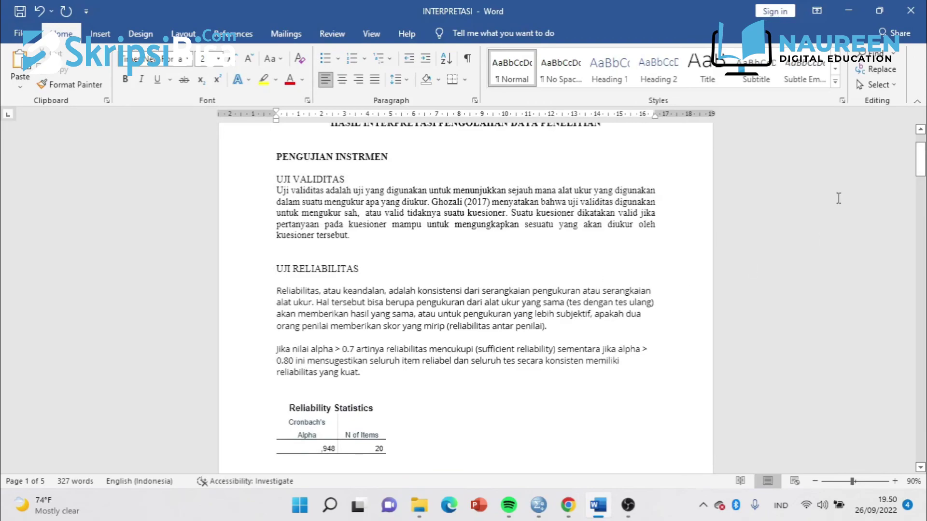
{"action": "left_click_drag", "start_coordinate": [920, 160], "coordinate": [921, 149]}
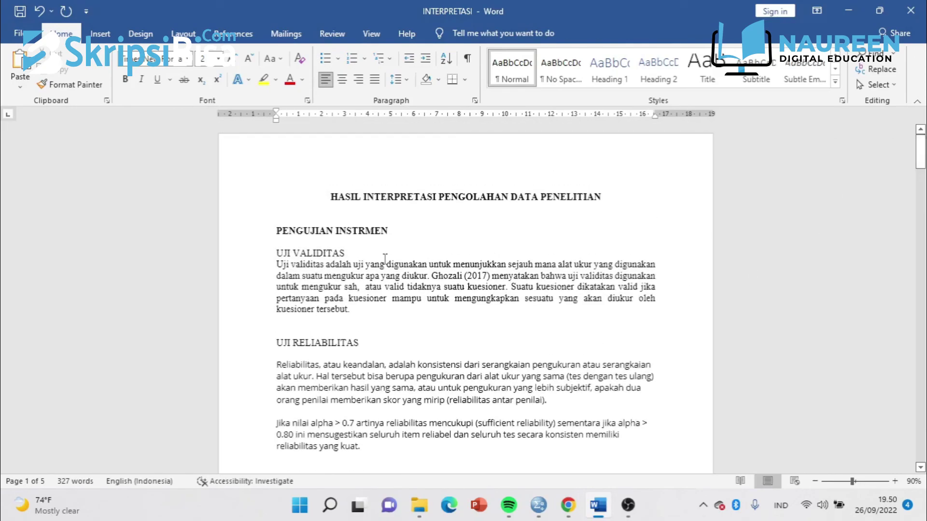